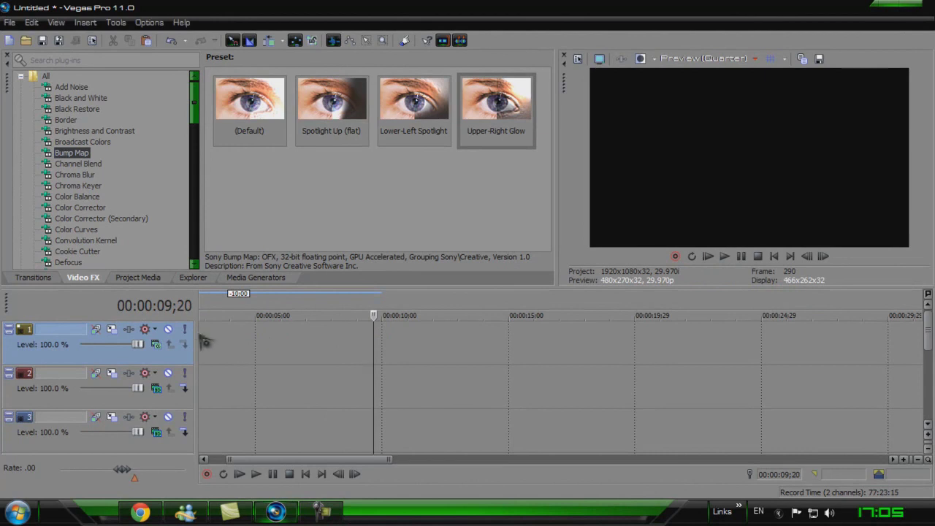
left_click(360, 339)
left_click(201, 335)
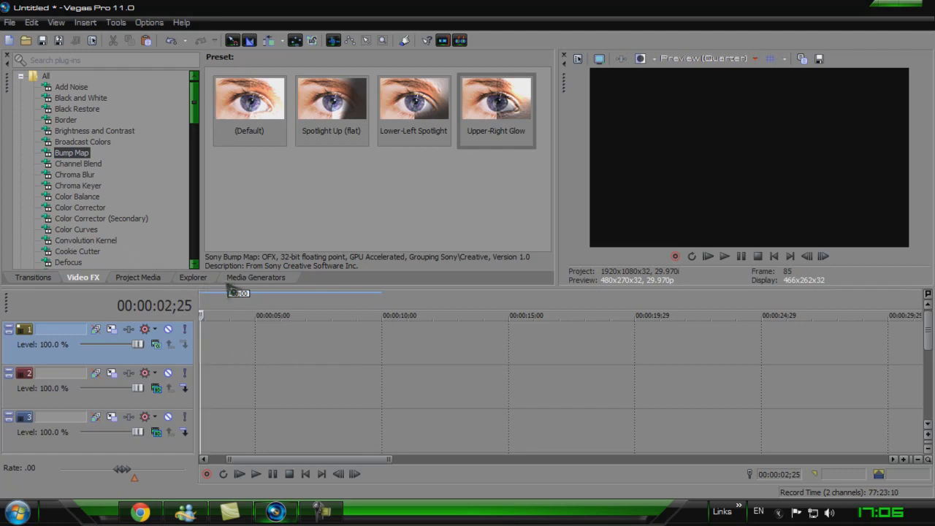
left_click(138, 278)
left_click(238, 279)
left_click(86, 279)
left_click(137, 277)
left_click(193, 278)
left_click(137, 277)
left_click(83, 278)
left_click(193, 277)
left_click(138, 278)
left_click(83, 278)
left_click(137, 277)
left_click(256, 277)
left_click(82, 277)
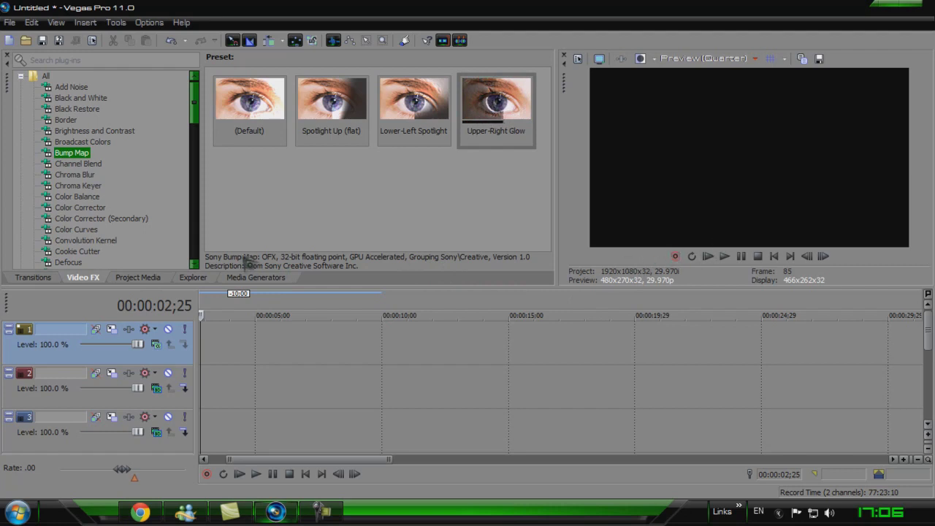
Add a default Titles & Text event to track 1 at 00:00:02;25 and select all of its sample text
left_click(140, 279)
left_click(243, 280)
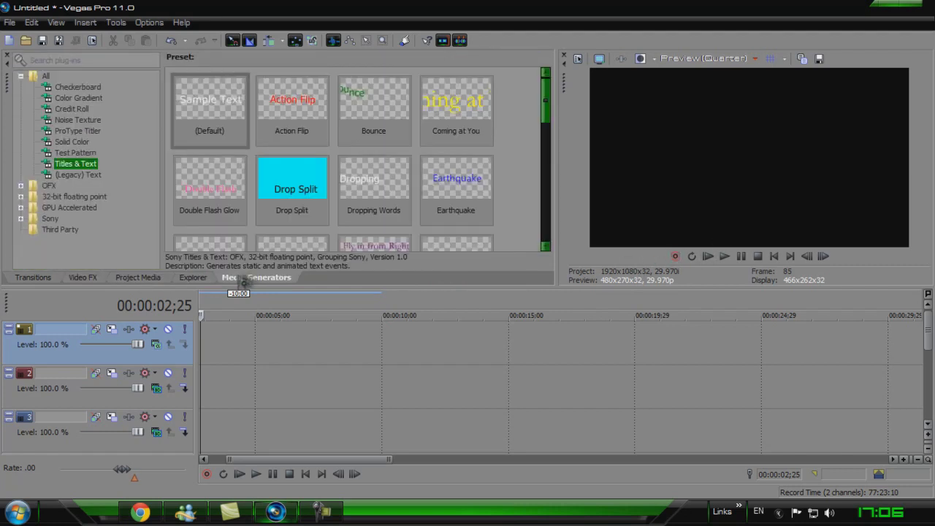
left_click_drag(232, 132, 204, 357)
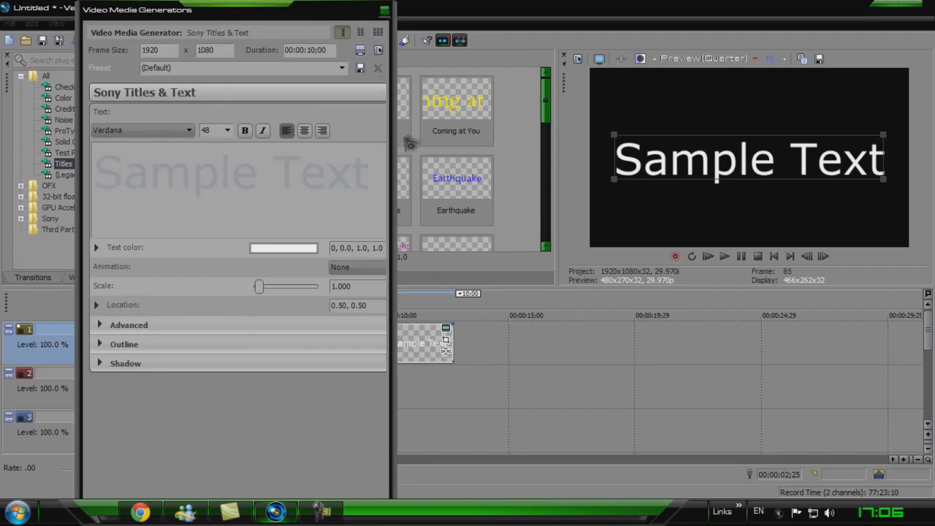
double_click(360, 179)
left_click(361, 182)
triple_click(376, 181)
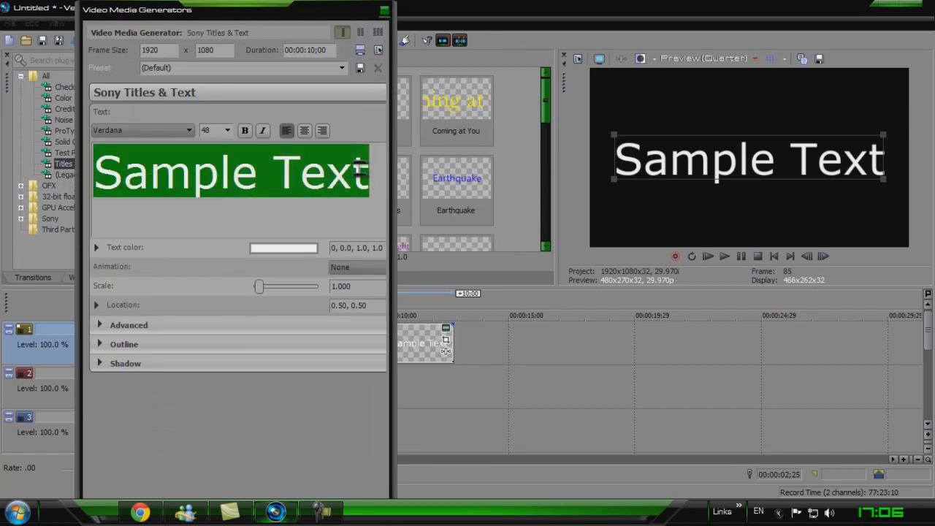
Try the BankGothic Md BT and Impact fonts on the sample text
left_click(171, 131)
key("b")
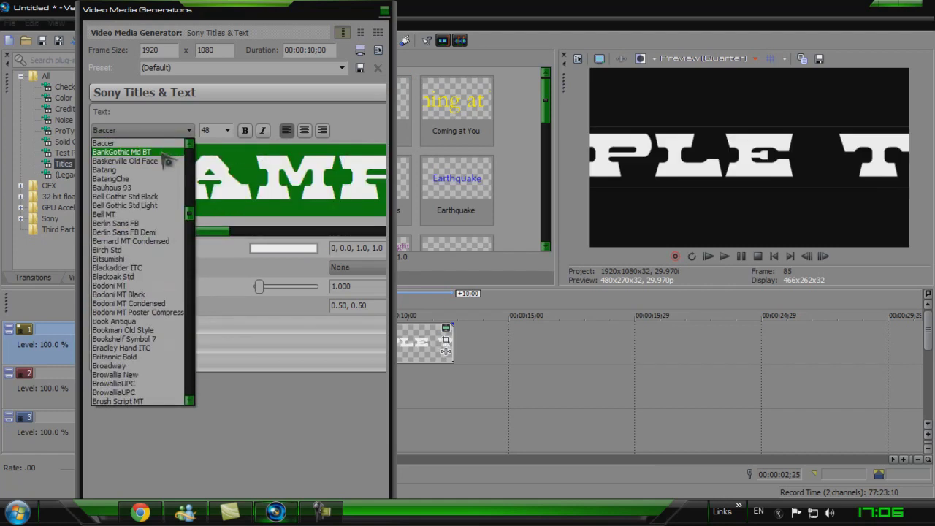
left_click(168, 153)
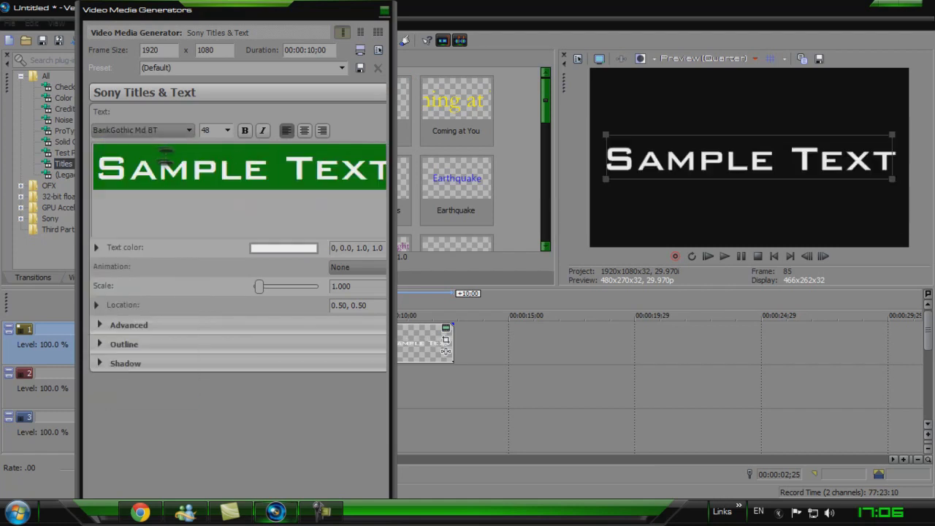
key("c")
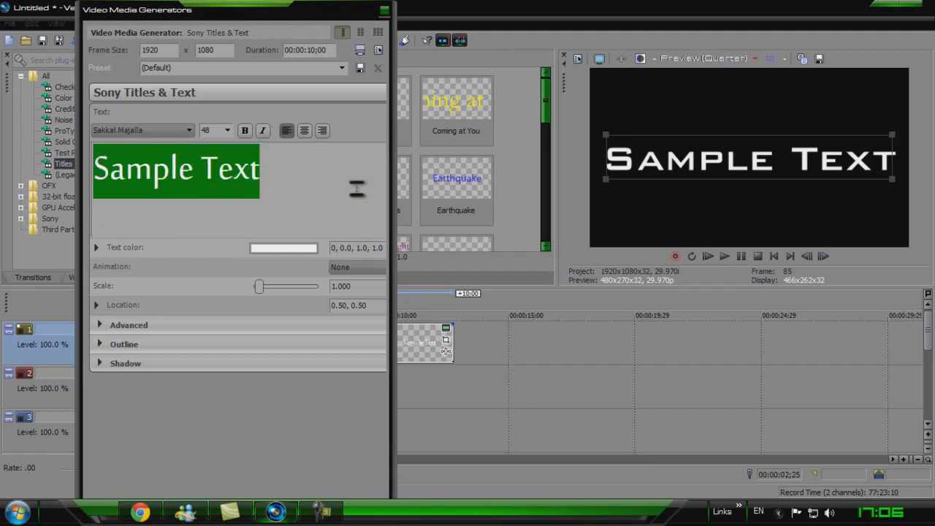
key("i")
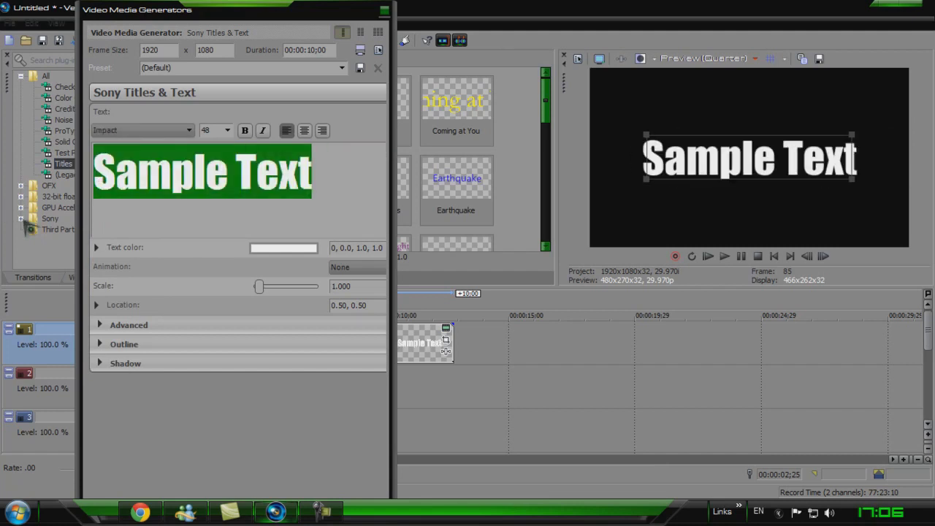
Replace the sample text with SKIZZ and set its font to BankGothic Md BT
type("SKIZZZ")
key("BackSpace")
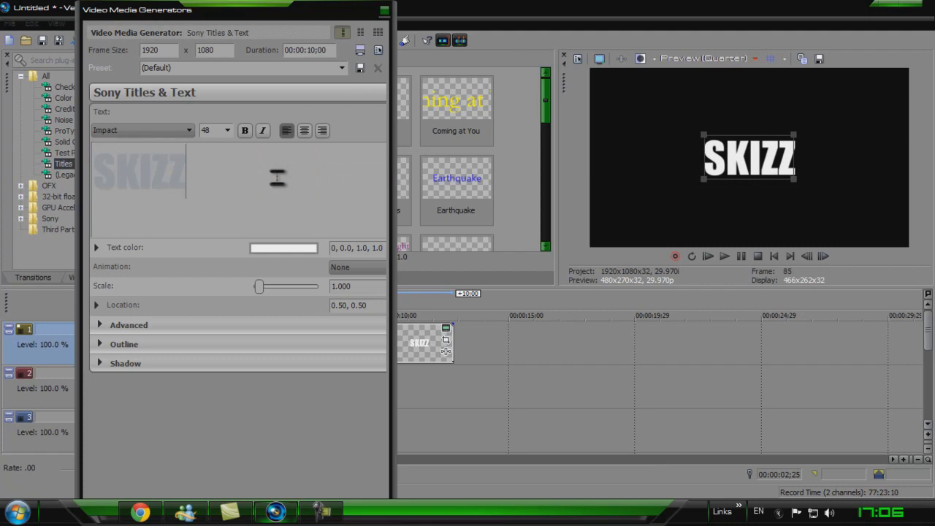
left_click_drag(277, 177, 102, 157)
left_click(188, 130)
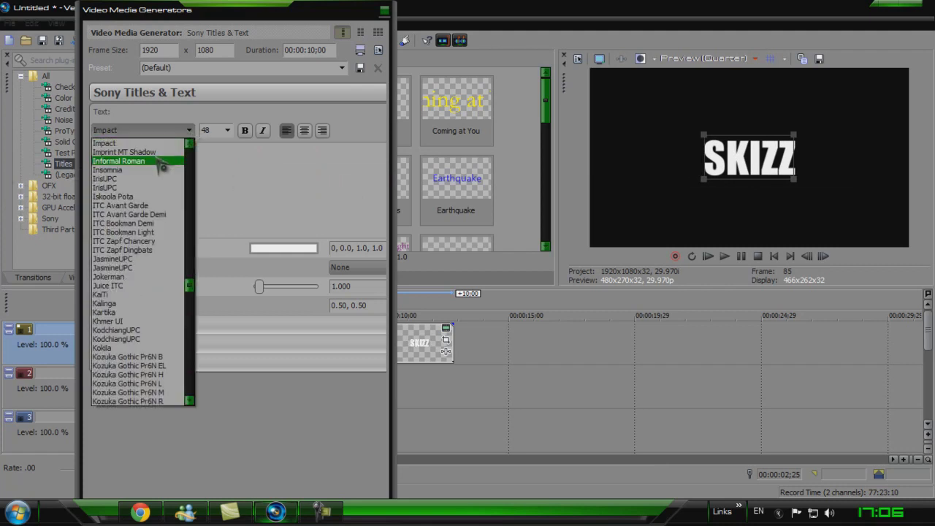
key("b")
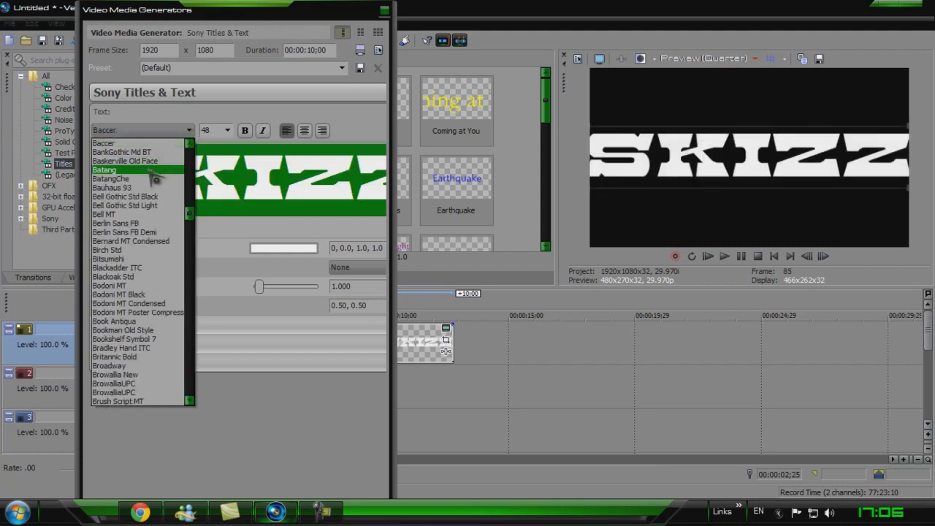
left_click(159, 152)
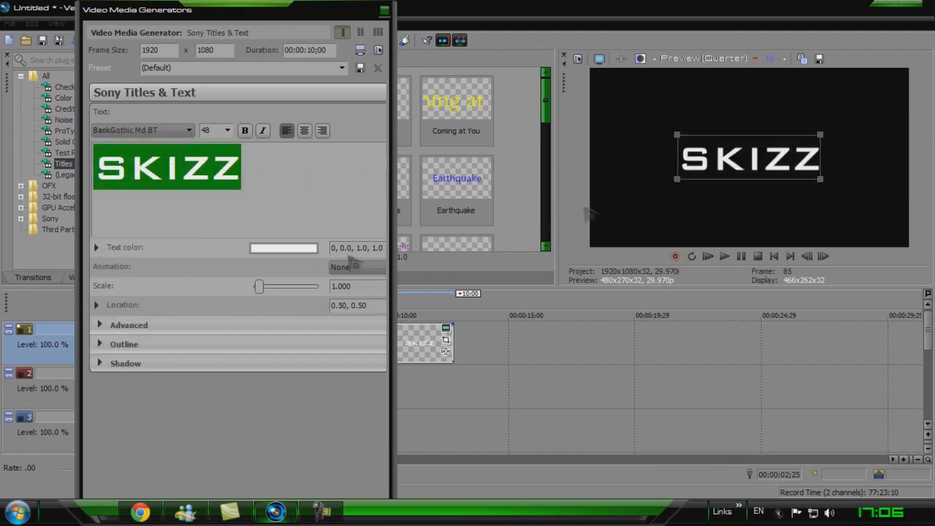
Tighten the SKIZZ title's tracking to about -0.474 and enable its shadow with X and Y offsets of 0
left_click(101, 324)
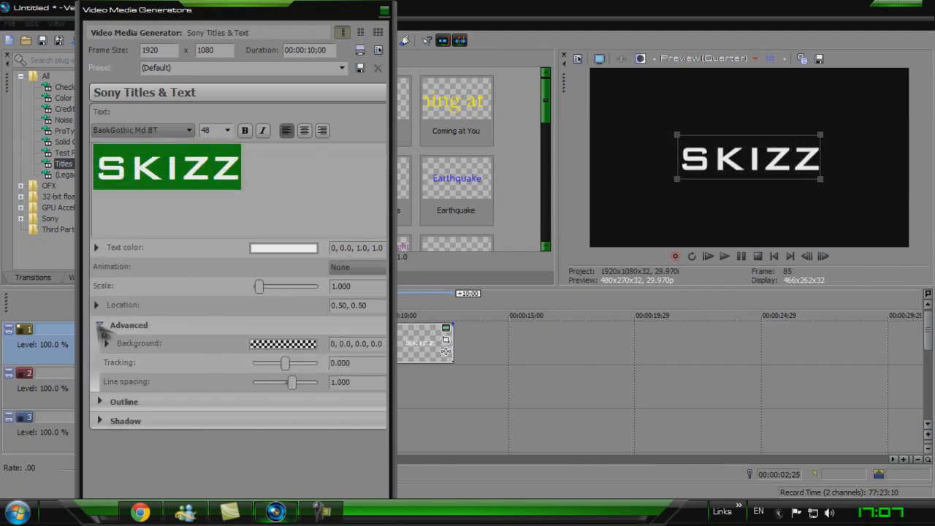
left_click_drag(287, 365, 284, 366)
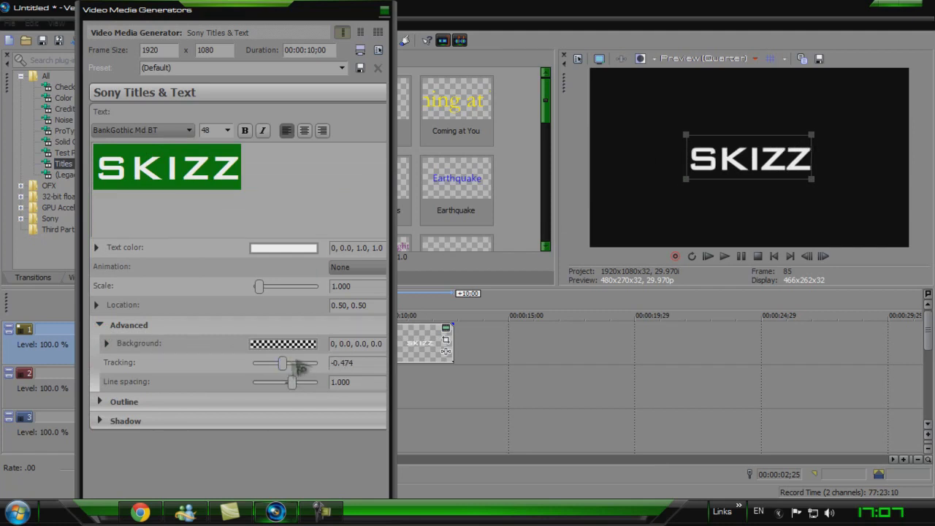
left_click(100, 420)
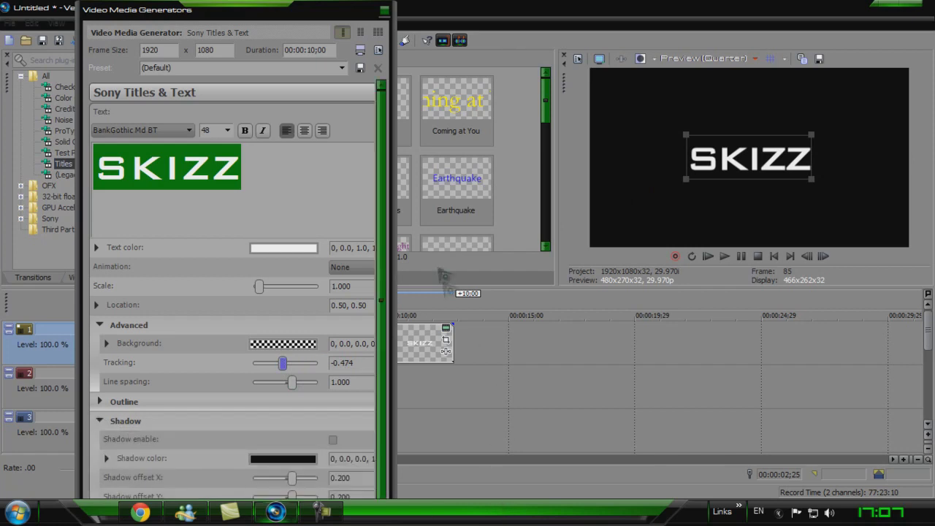
scroll(344, 409, "down", 1)
left_click(333, 434)
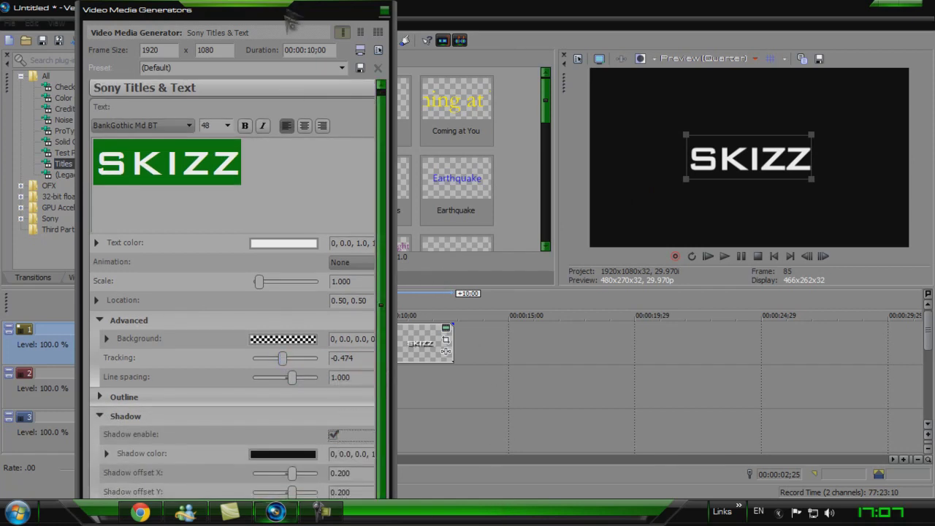
left_click_drag(290, 21, 287, 21)
double_click(336, 472)
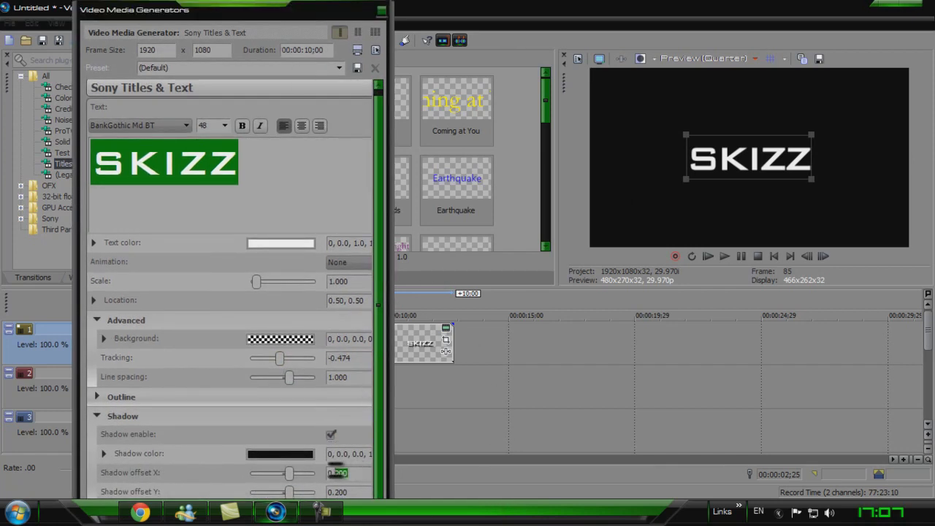
type("00")
double_click(337, 492)
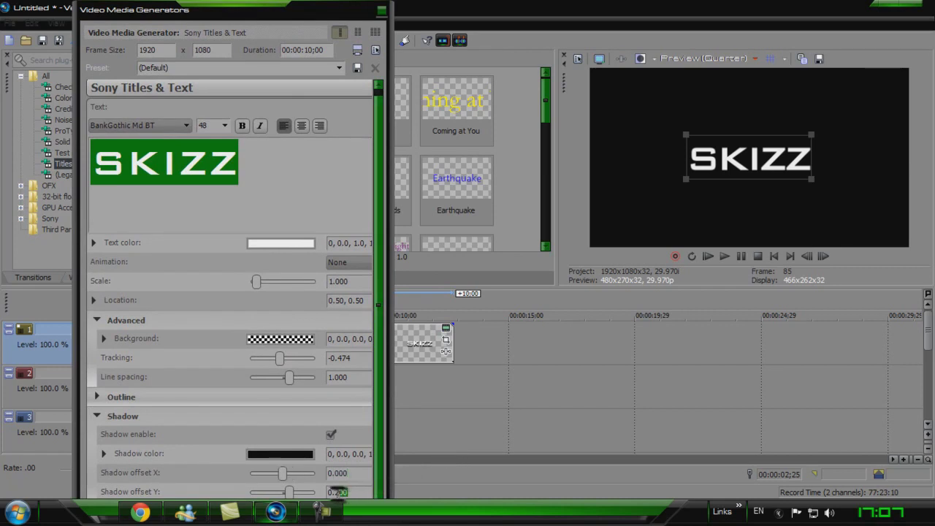
type("00")
left_click(382, 10)
Apply the Bump Map effect's Upper-Right Glow preset to the SKIZZ title and lower its intensity to about 0.137
left_click(347, 343)
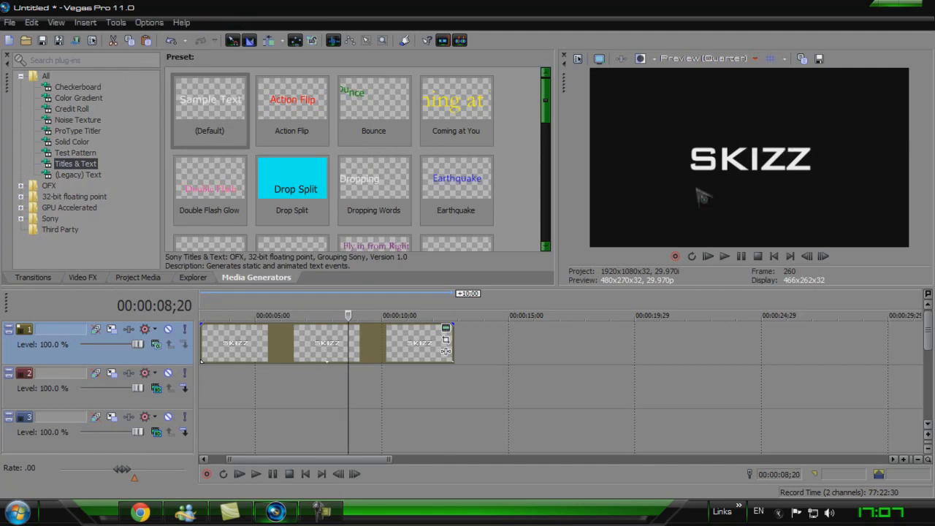
left_click(405, 344)
left_click(82, 279)
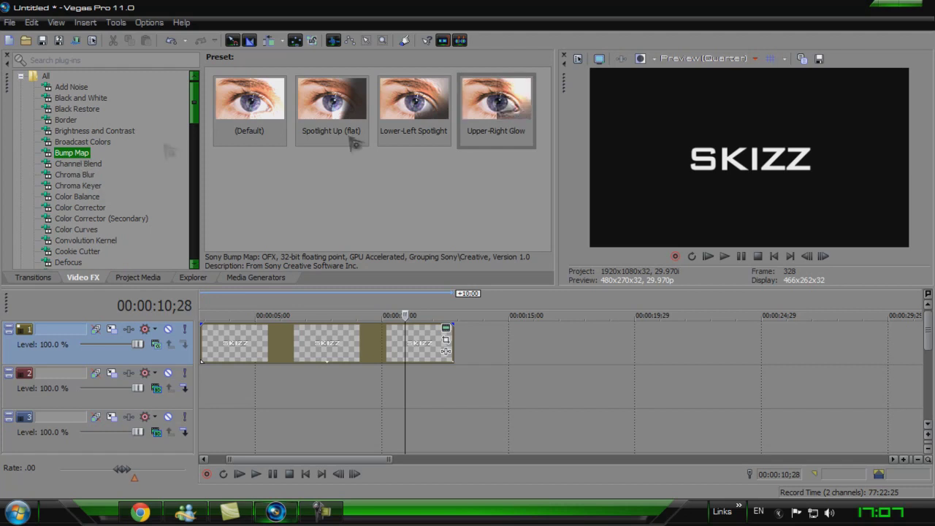
left_click_drag(515, 118, 354, 347)
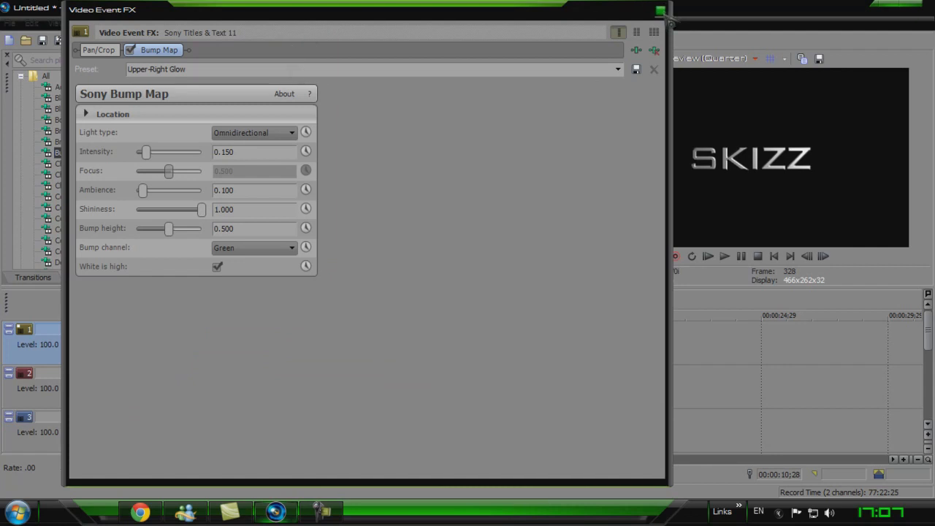
left_click_drag(660, 10, 610, 10)
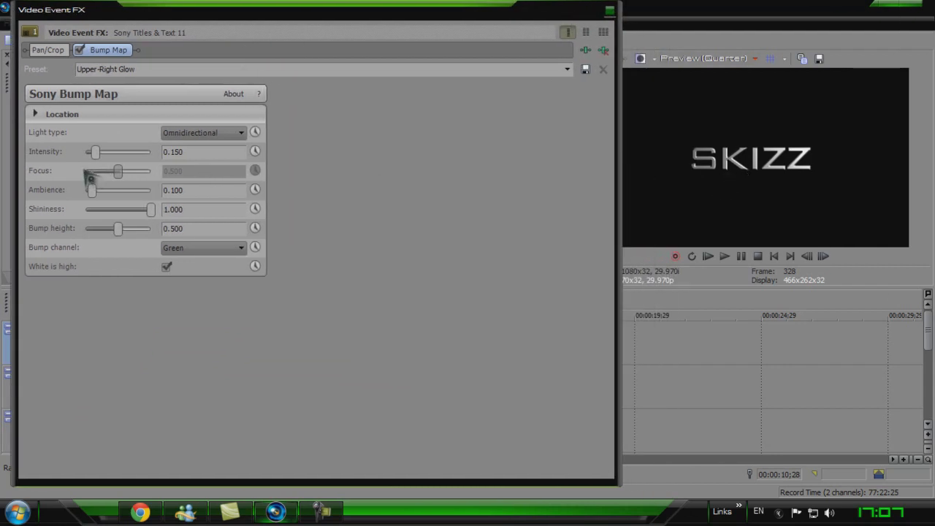
mouse_move(97, 155)
left_mouse_down()
mouse_move(143, 154)
mouse_move(96, 156)
left_mouse_up()
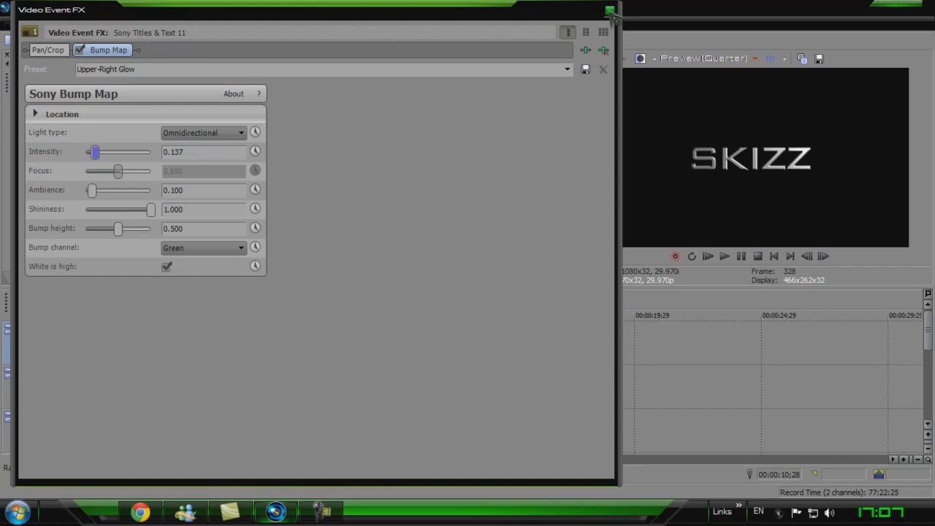
left_click(611, 11)
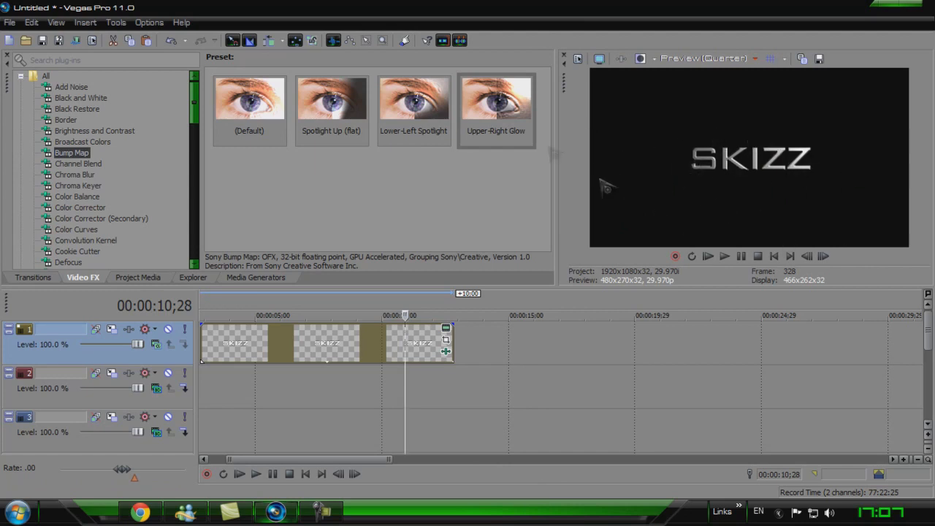
Place the desktop image starting with "black_back" on track 2 below the title and extend it to the title's end
left_click(881, 7)
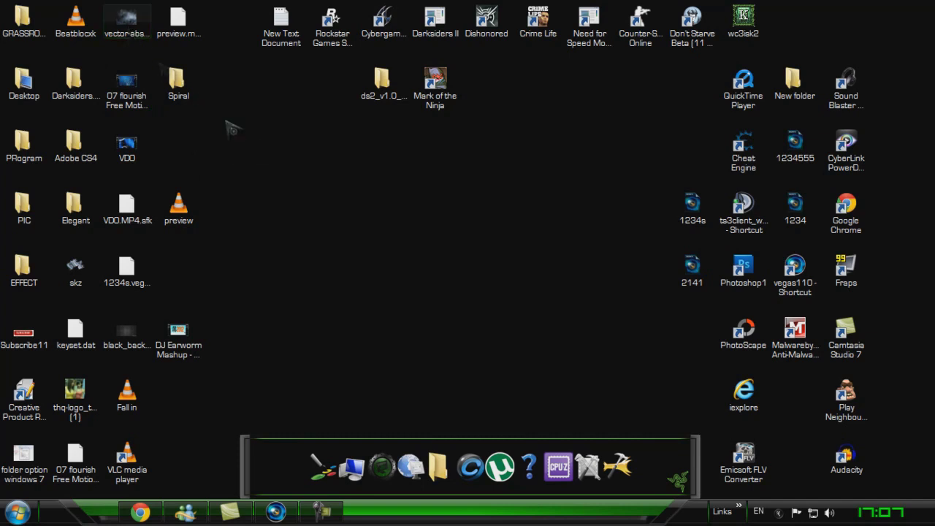
left_click_drag(128, 365, 295, 308)
left_click_drag(127, 336, 237, 391)
left_click_drag(321, 383, 452, 383)
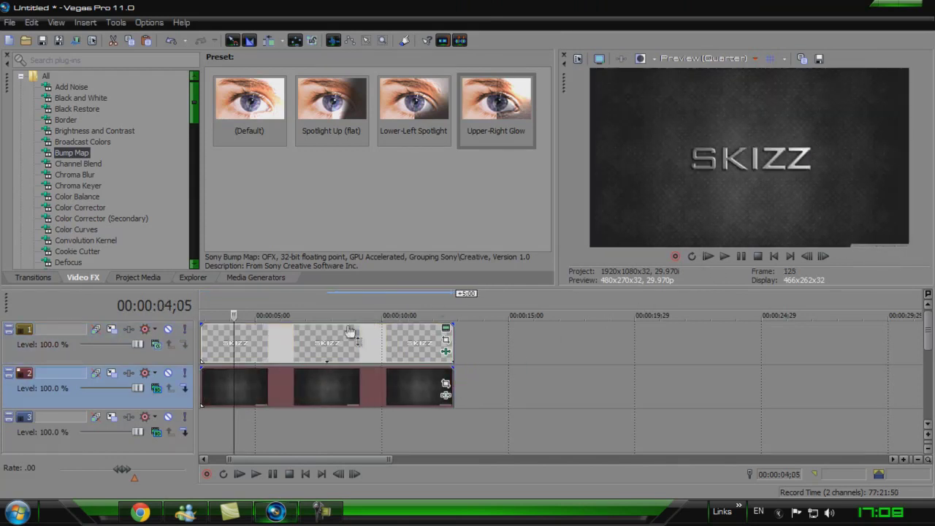
left_click(291, 342)
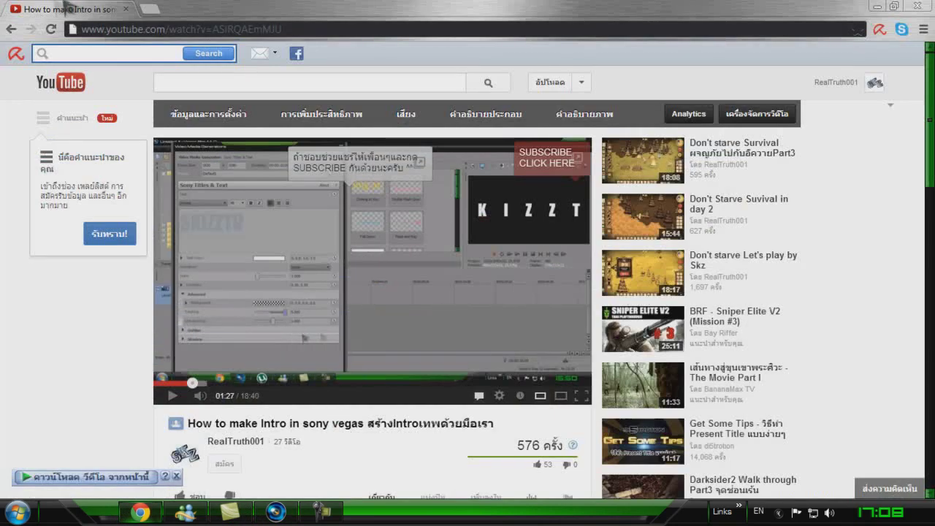
Switch to Chrome and search google.co.th for "black wallpaper" images, closing the search page when finished
left_click(150, 9)
type("google.co.th")
left_click(167, 49)
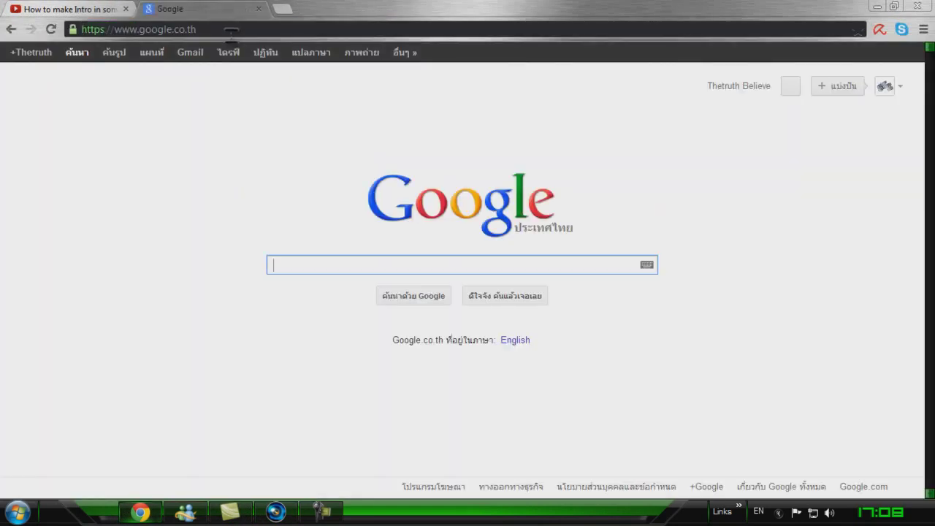
type("black w")
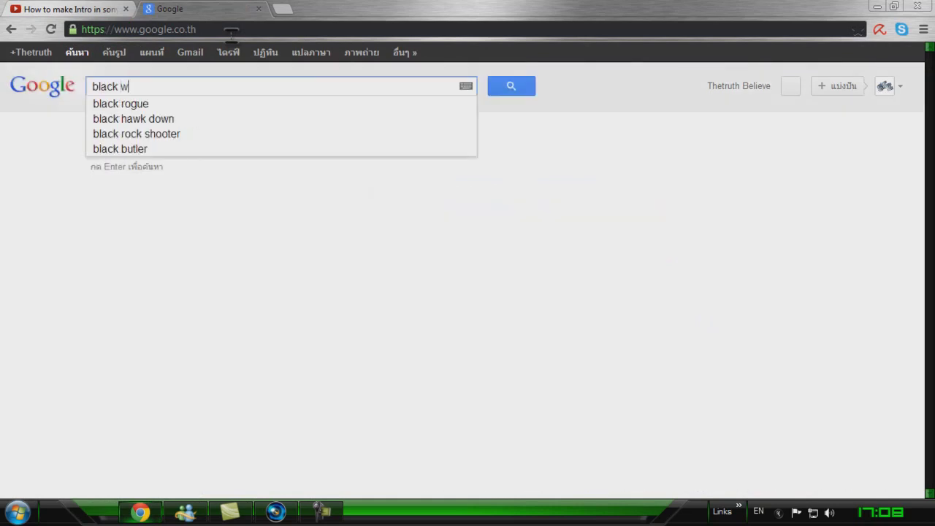
type("allpaper")
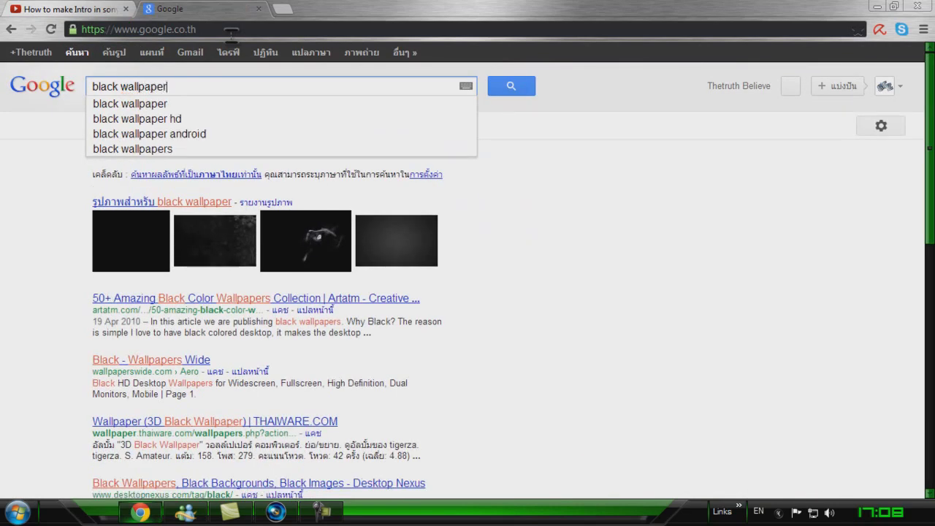
key("Return")
left_click(311, 237)
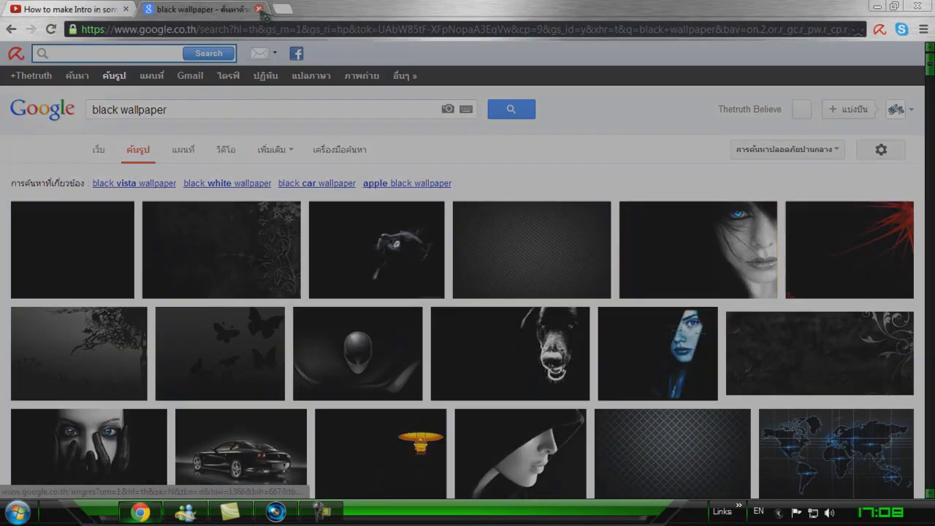
left_click(258, 8)
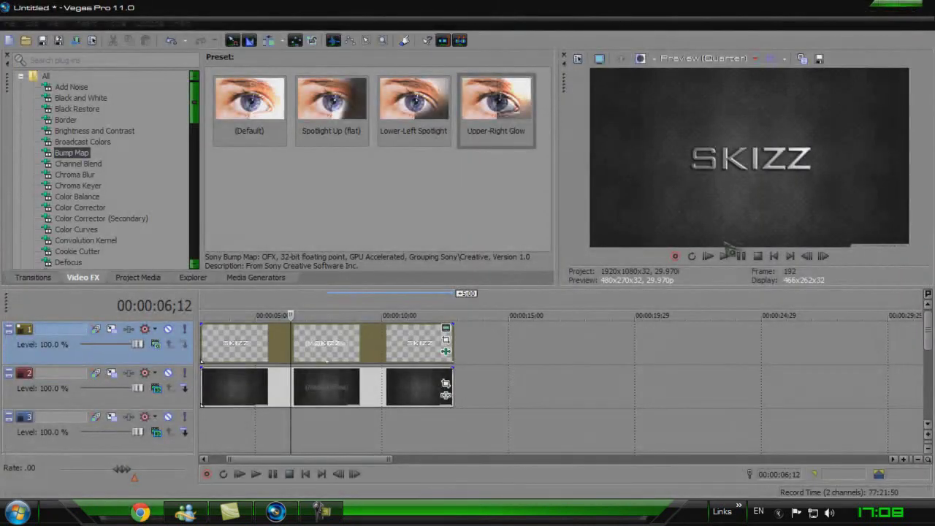
Open the SKIZZ title's Pan/Crop at its first frame and shift the crop frame right until the title is out of the picture
left_click(347, 354)
left_click(425, 345)
left_click(268, 335)
left_click(202, 341)
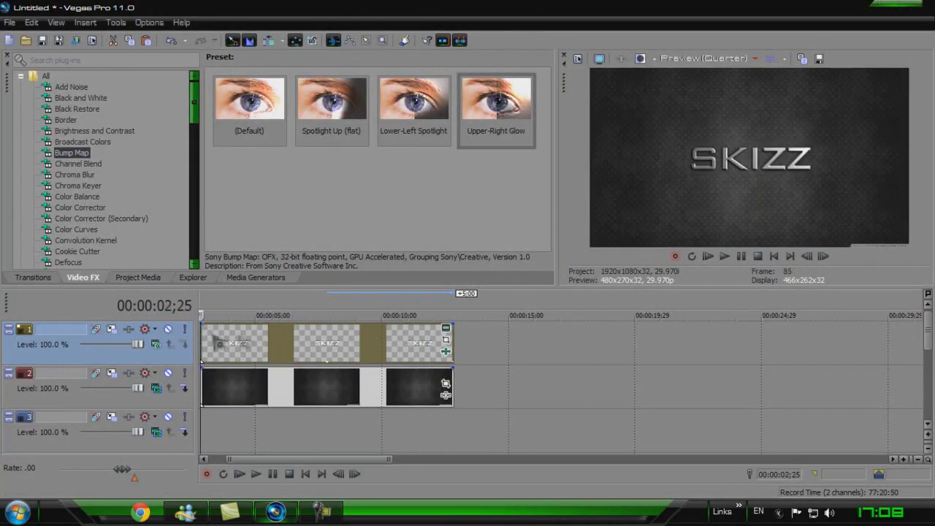
left_click(447, 341)
scroll(386, 334, "down", 4)
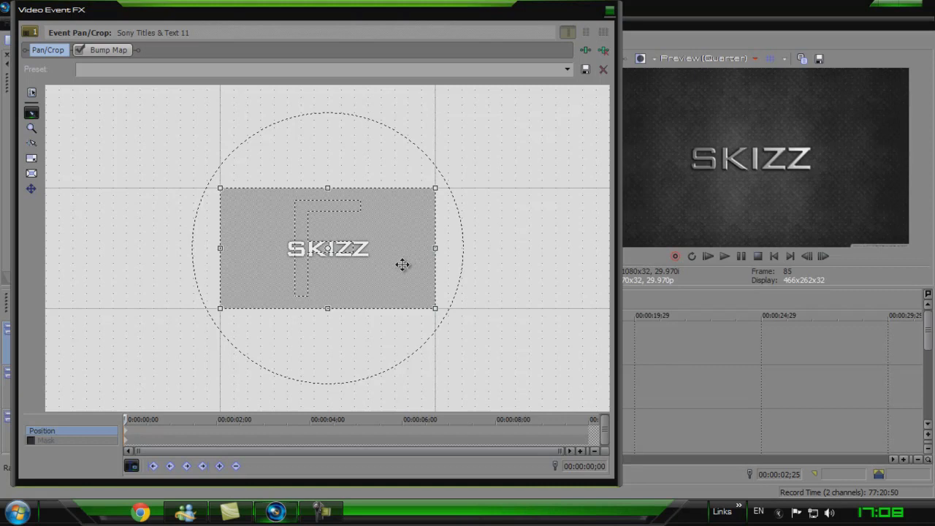
left_click_drag(402, 265, 564, 265)
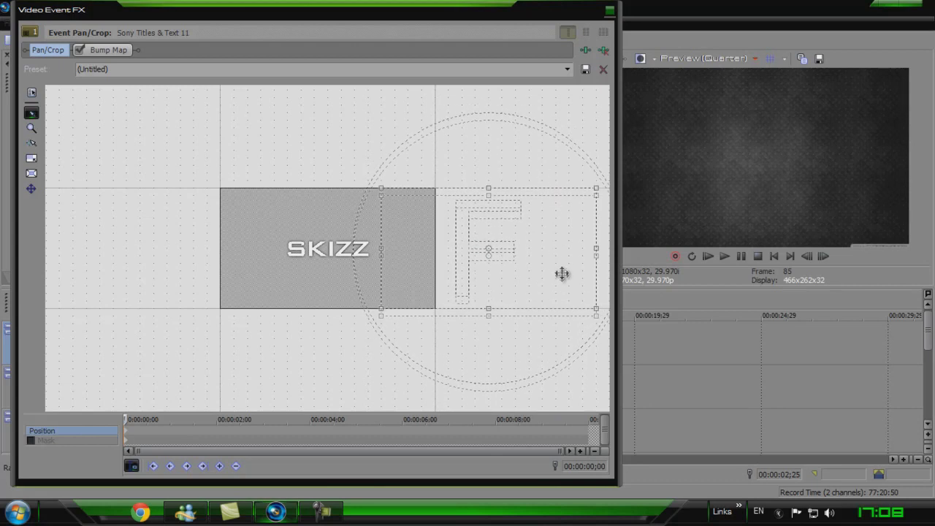
left_click_drag(566, 269, 613, 269)
left_click_drag(446, 10, 390, 14)
left_click_drag(511, 262, 488, 271)
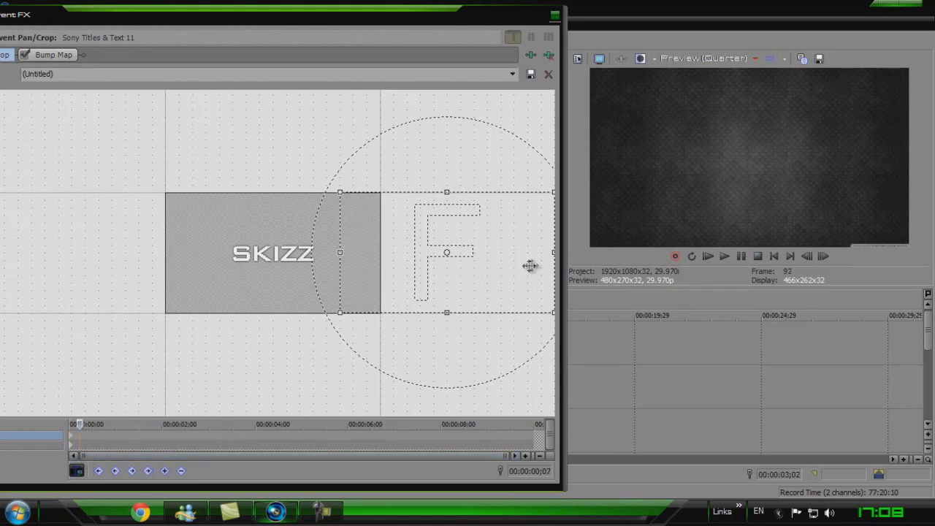
Add Pan/Crop keyframes placing the title left of the picture's centre at 00:00:00;07 and right of centre at 00:00:03;01
left_click_drag(522, 265, 407, 268)
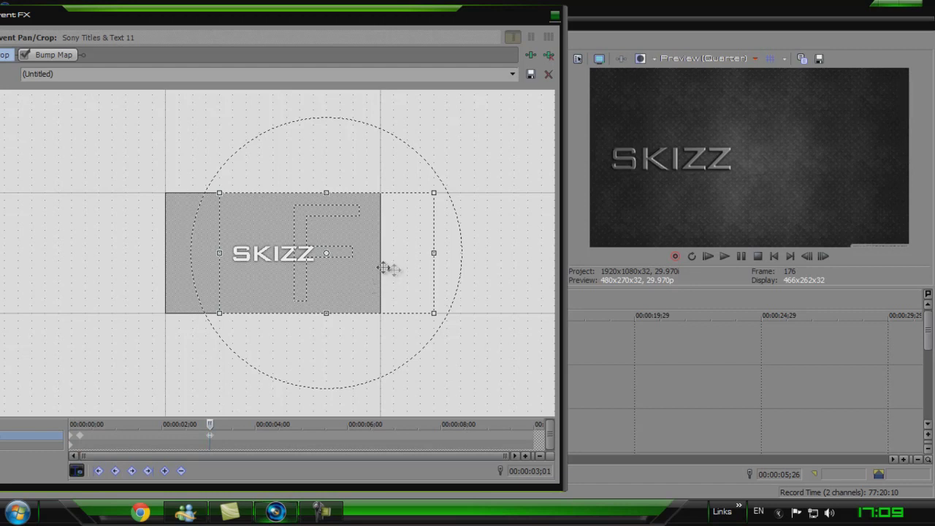
left_click_drag(372, 271, 360, 271)
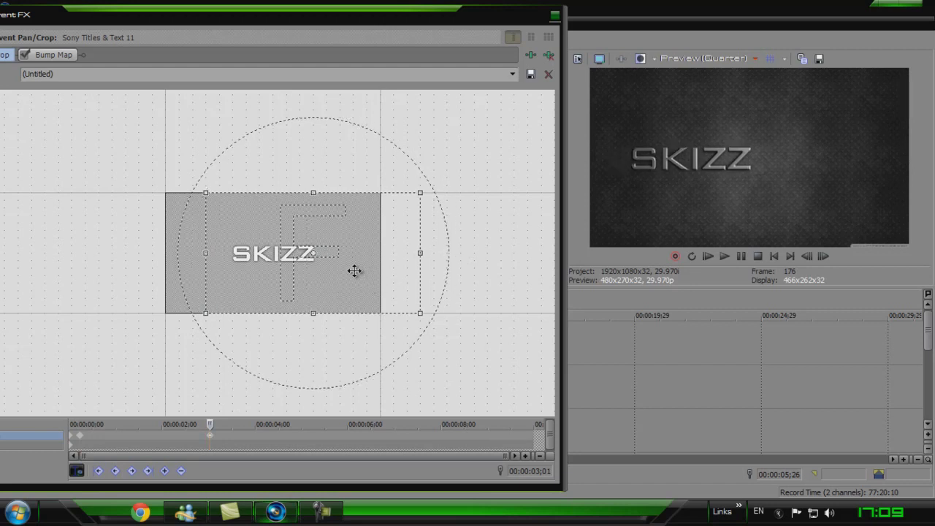
left_click_drag(353, 271, 286, 268)
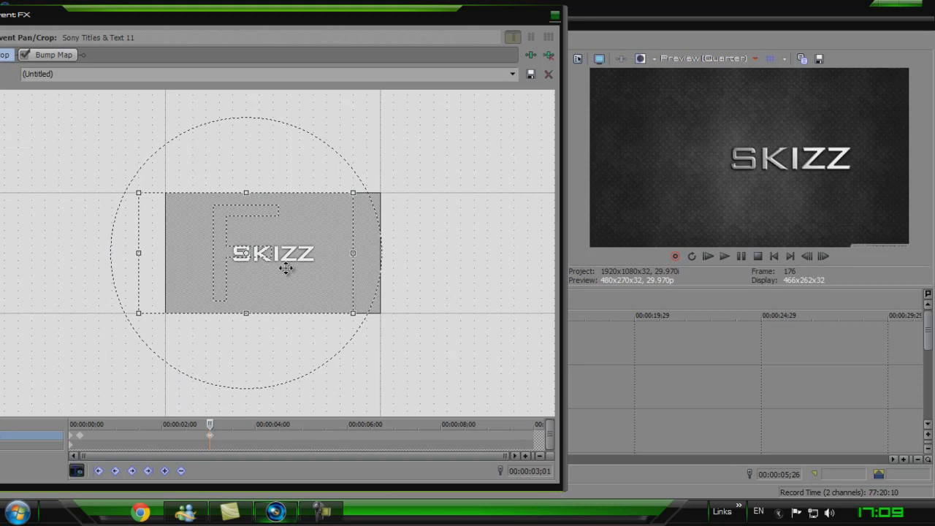
Add a Pan/Crop keyframe at about 00:00:03;16 that moves the title out past the picture's right edge, and close the Pan/Crop settings
left_click(234, 439)
left_click_drag(299, 276, 178, 278)
left_click(555, 15)
Move the title and background events to the start of the timeline and preview the animation
left_click(724, 256)
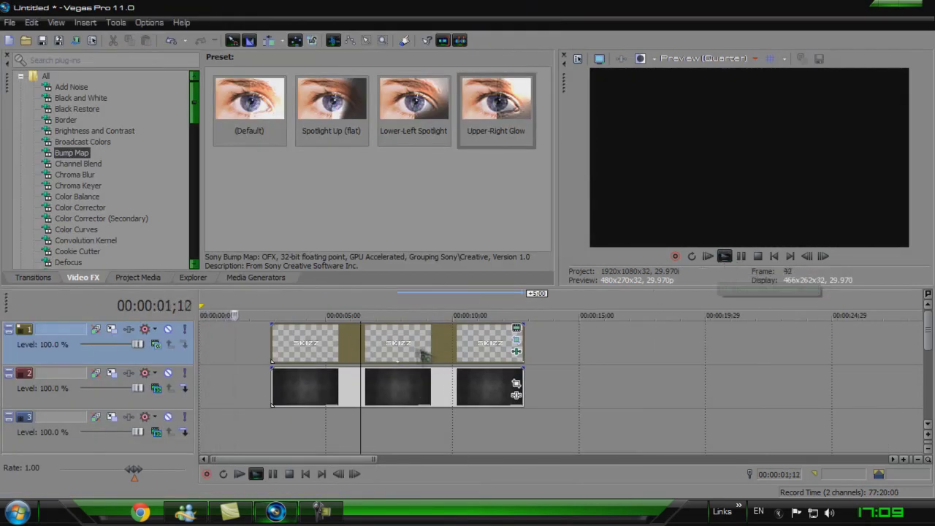
left_click(738, 258)
left_click_drag(475, 353, 258, 391)
left_click(707, 256)
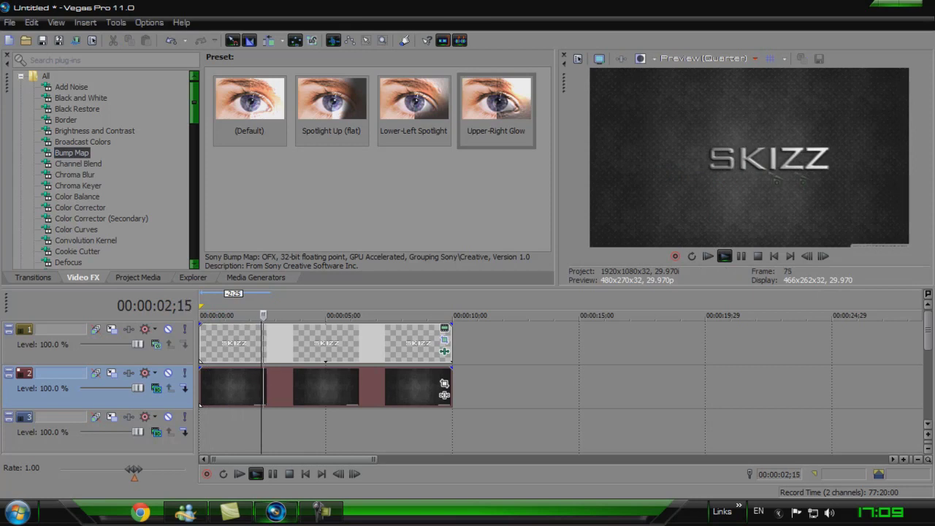
left_click(741, 257)
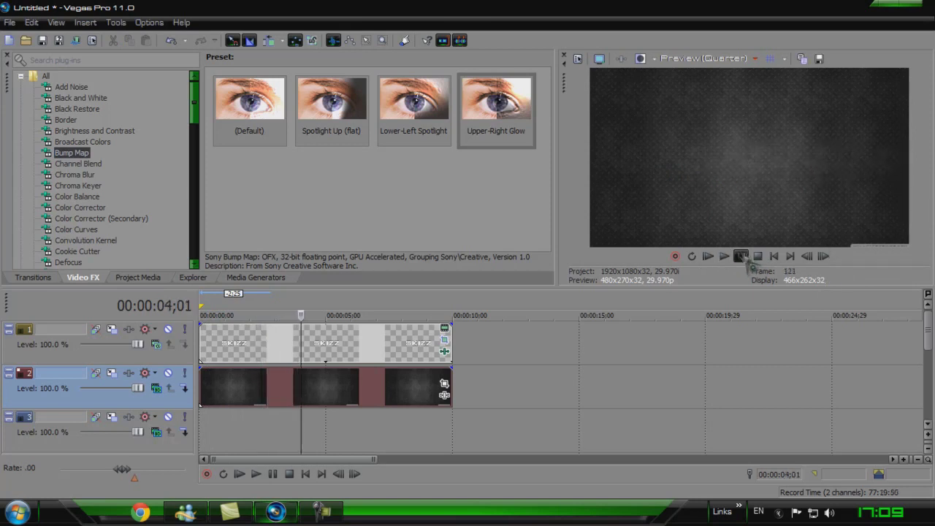
Shift the title's third Pan/Crop keyframe later to about 00:00:03;08 and preview the animation again
left_click(445, 342)
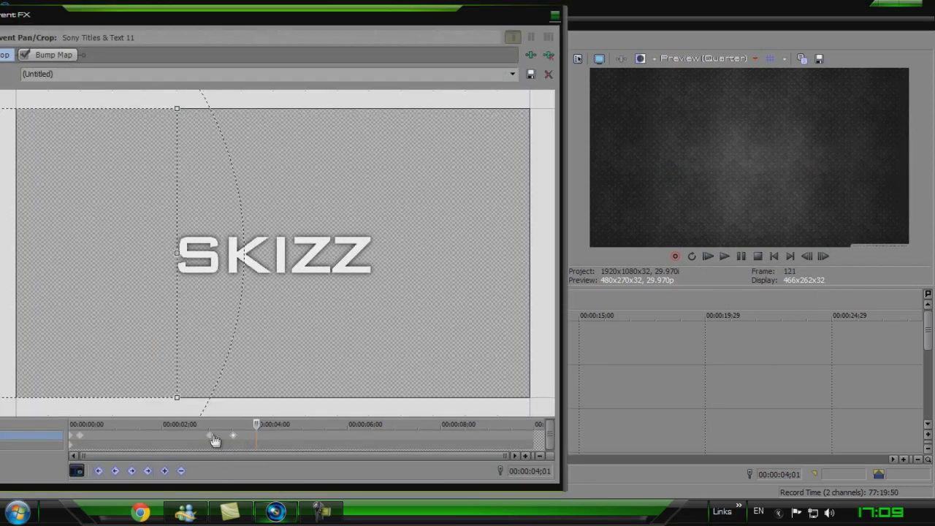
left_click_drag(216, 437, 222, 436)
left_click(555, 18)
left_click(724, 257)
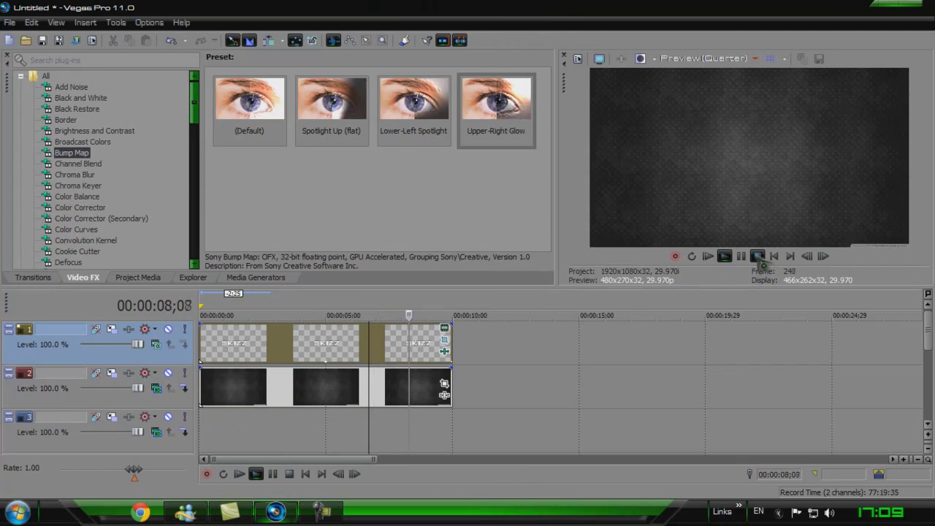
left_click(710, 257)
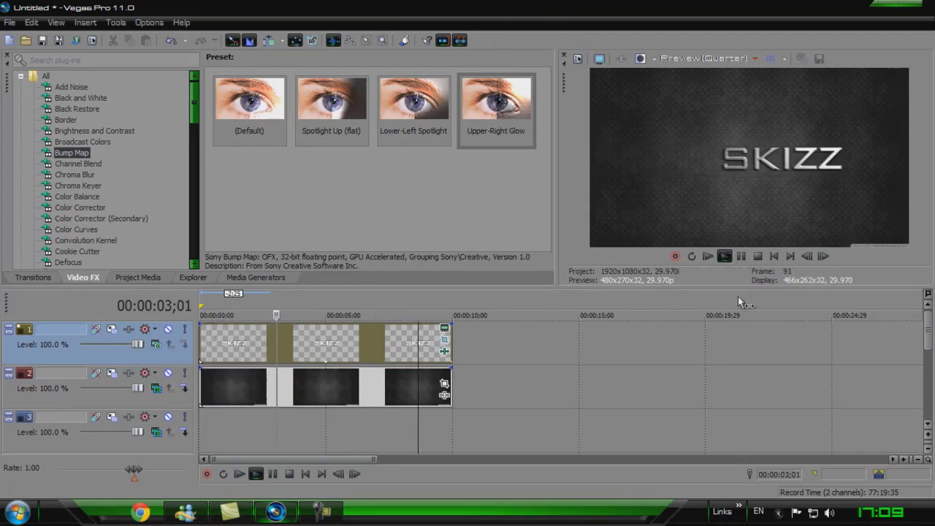
left_click(740, 257)
Trim the title and background events to about five seconds and move the background down to track 3
left_click_drag(452, 340, 326, 339)
left_click_drag(452, 394, 326, 395)
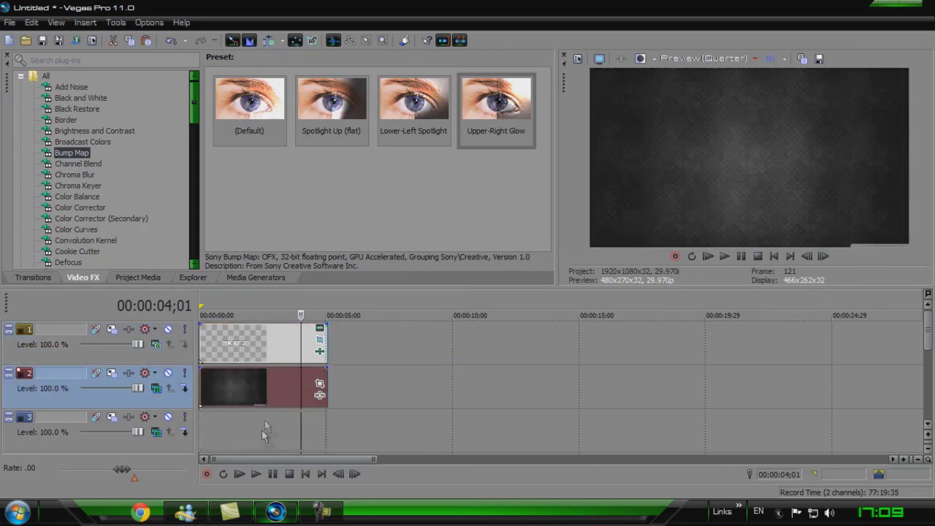
left_click_drag(262, 429, 262, 437)
left_click(266, 350)
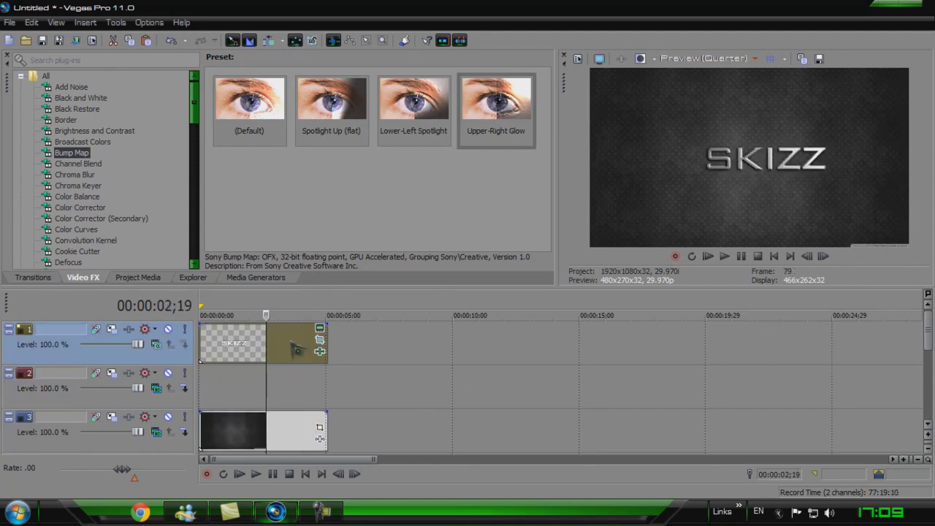
Copy the SKIZZ title from track 1 and paste it onto track 2 as a new copy
left_click(248, 348)
left_click(279, 348)
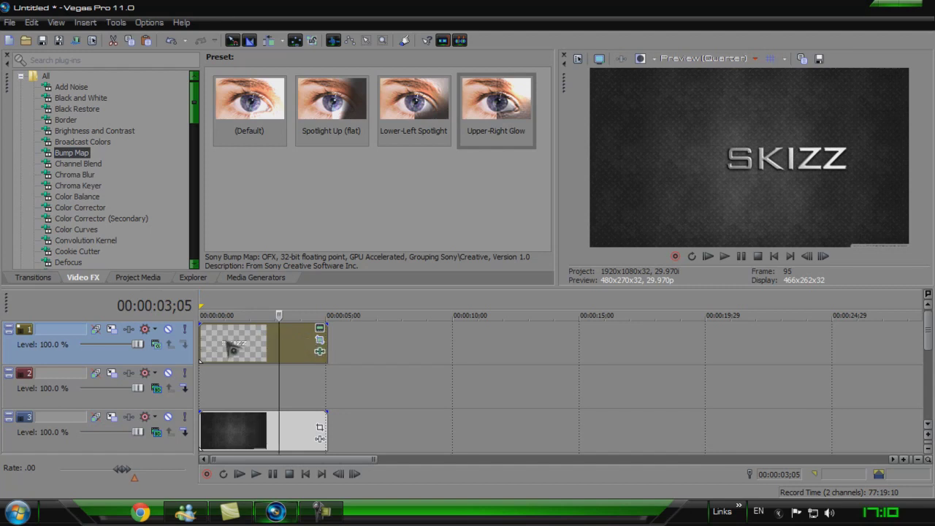
left_click(226, 348)
left_click(253, 388)
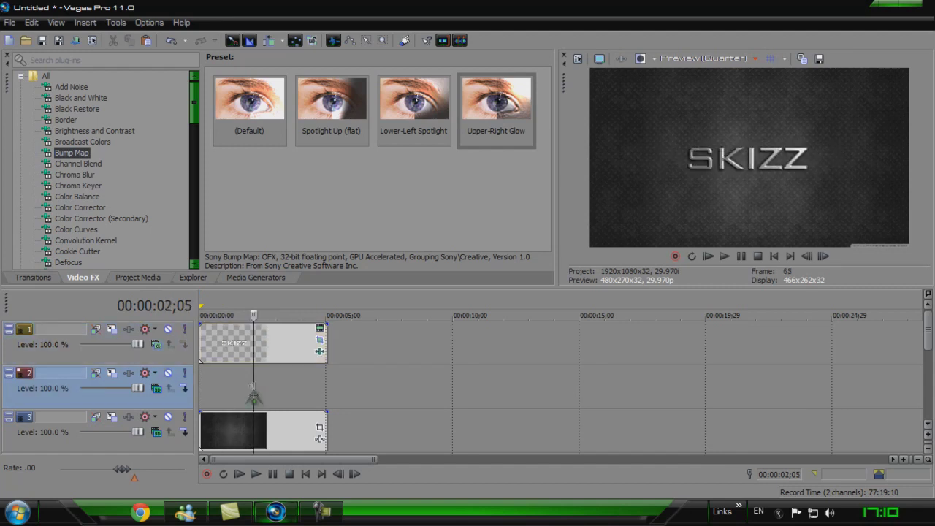
key("ctrl+v")
left_click(561, 232)
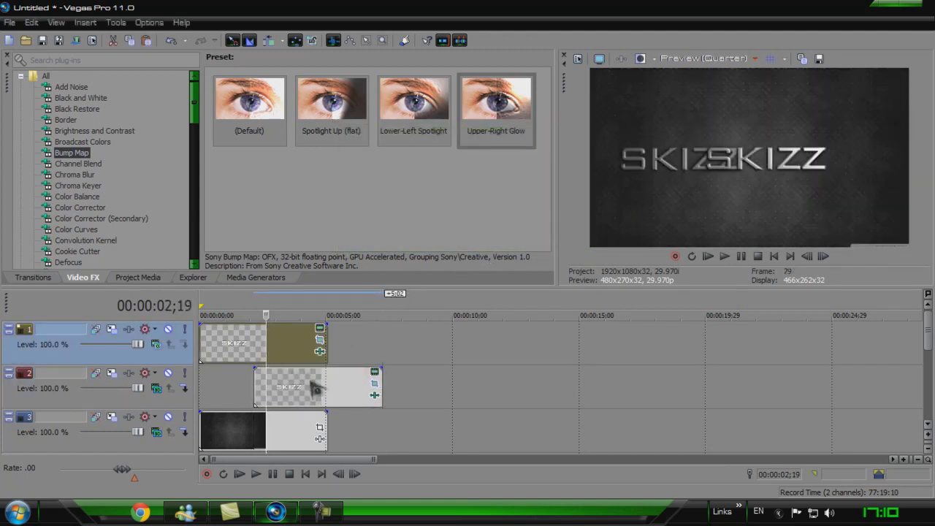
Align the pasted title copy on track 2 with the start of the timeline
right_click(291, 387)
left_click(333, 278)
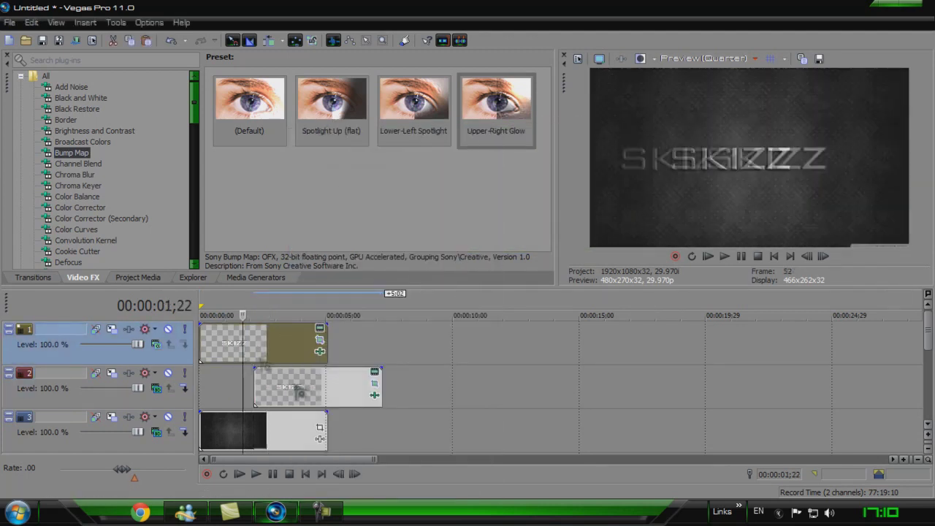
left_click(241, 343)
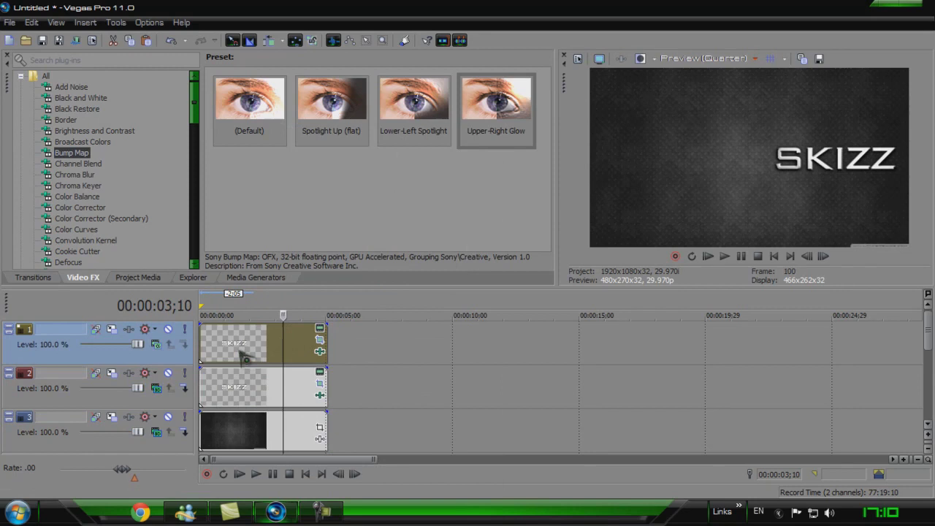
Preview the two title events together and scrub through them back to the start of the timeline
left_click(707, 256)
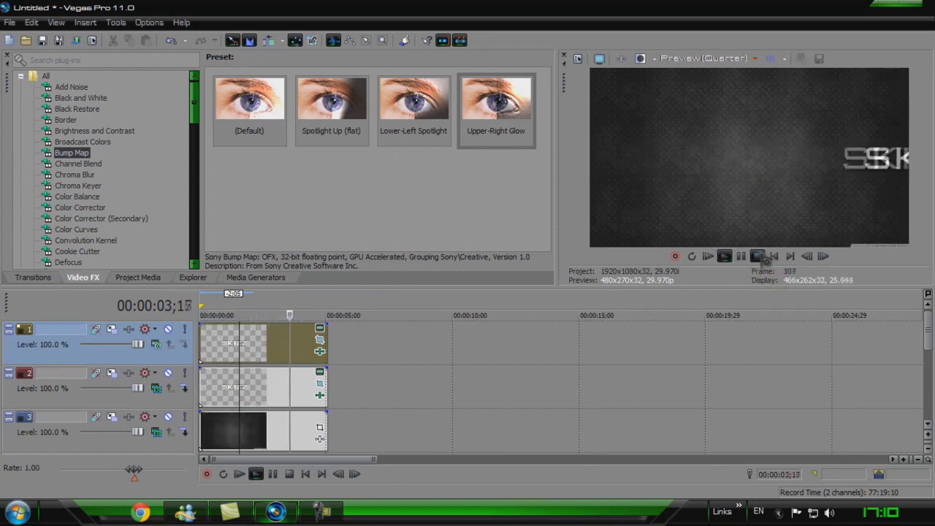
left_click(742, 256)
left_click(260, 349)
left_click(272, 387)
left_click(280, 350)
left_click(231, 382)
left_click(260, 341)
left_click(210, 390)
left_click(203, 390)
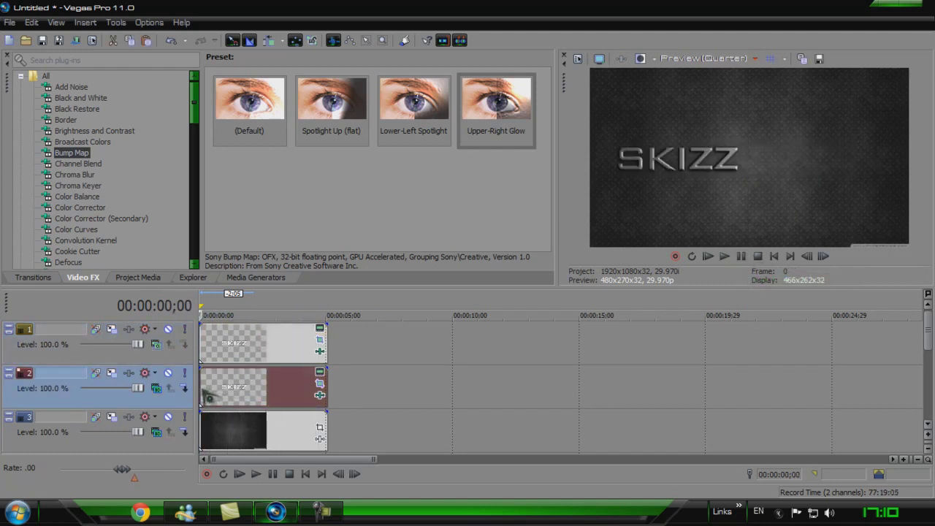
In the track 2 title's Pan/Crop, swap the positions of its first keyframe and its last keyframe at 00:00:03;16
left_click(320, 385)
scroll(324, 316, "down", 5)
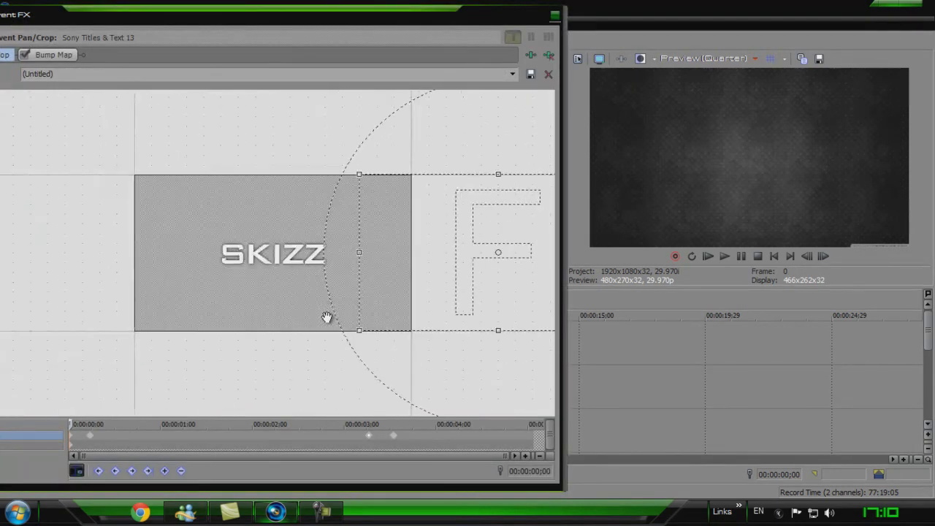
left_click(395, 437)
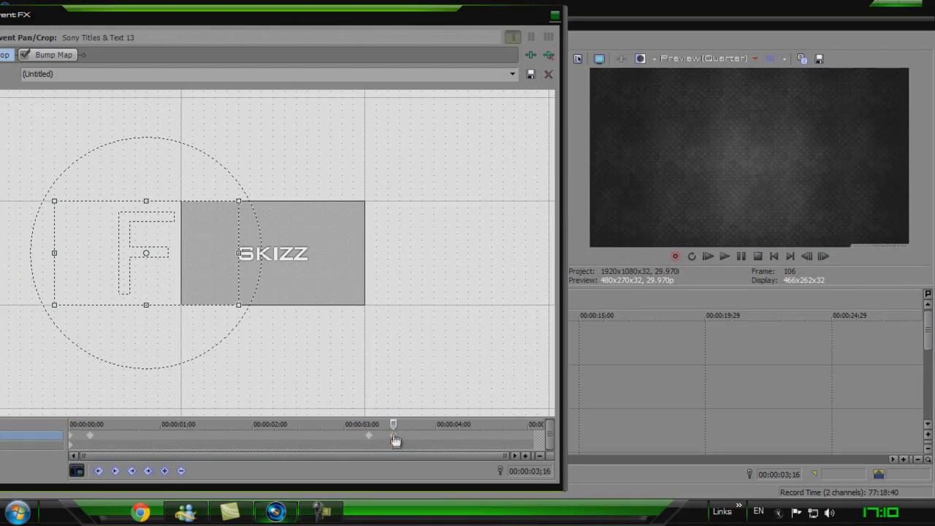
mouse_move(394, 438)
left_mouse_down()
mouse_move(90, 441)
mouse_move(393, 441)
left_mouse_up()
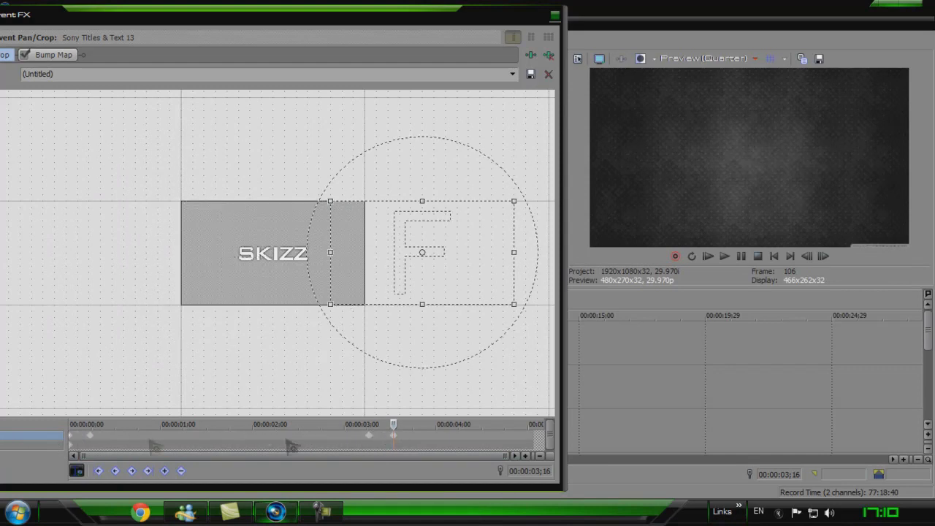
Swap the track 2 title's Pan/Crop keyframes at 00:00:00;07 and 00:00:03;08, and close the Pan/Crop settings
left_click(370, 438)
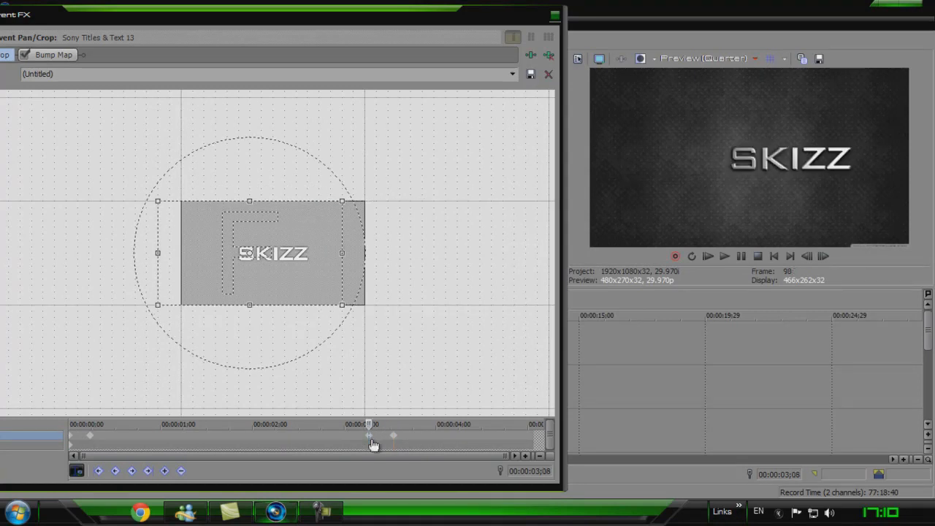
left_click(91, 437)
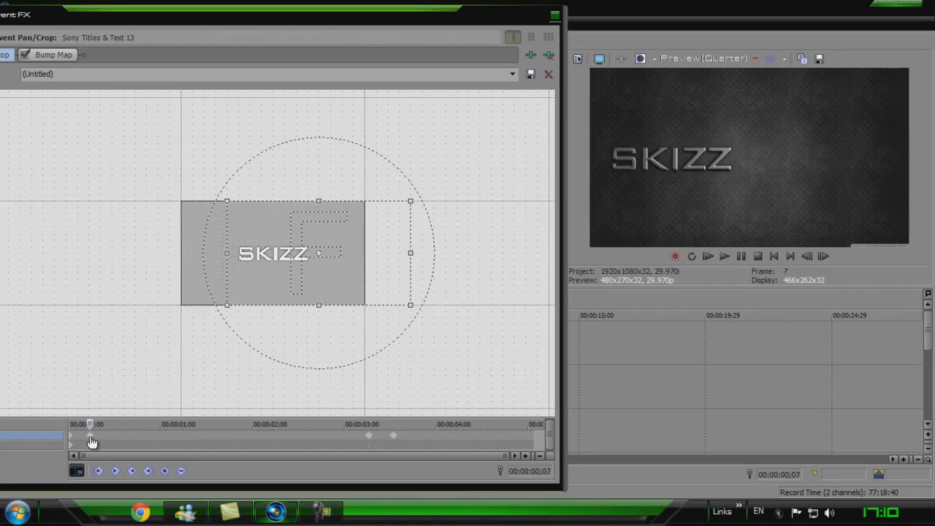
left_click(91, 437)
left_click_drag(94, 440, 372, 443)
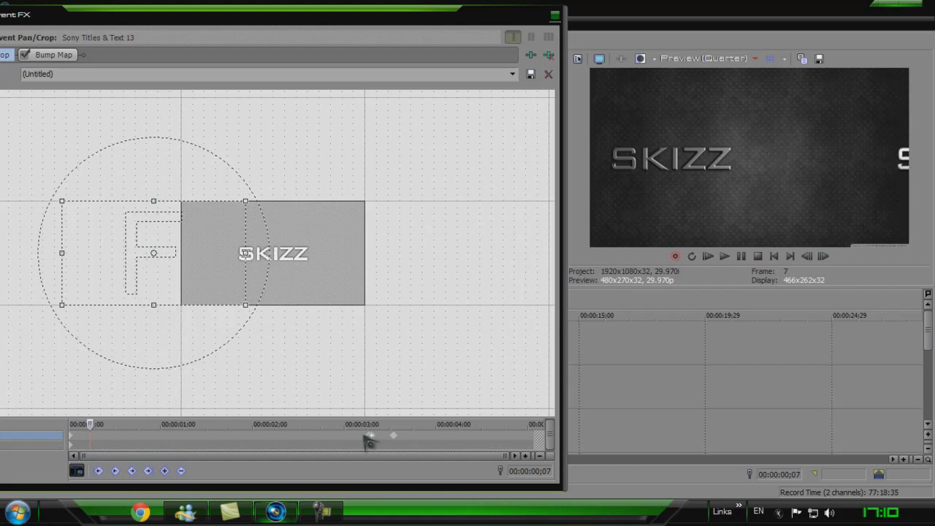
left_click_drag(370, 442, 94, 444)
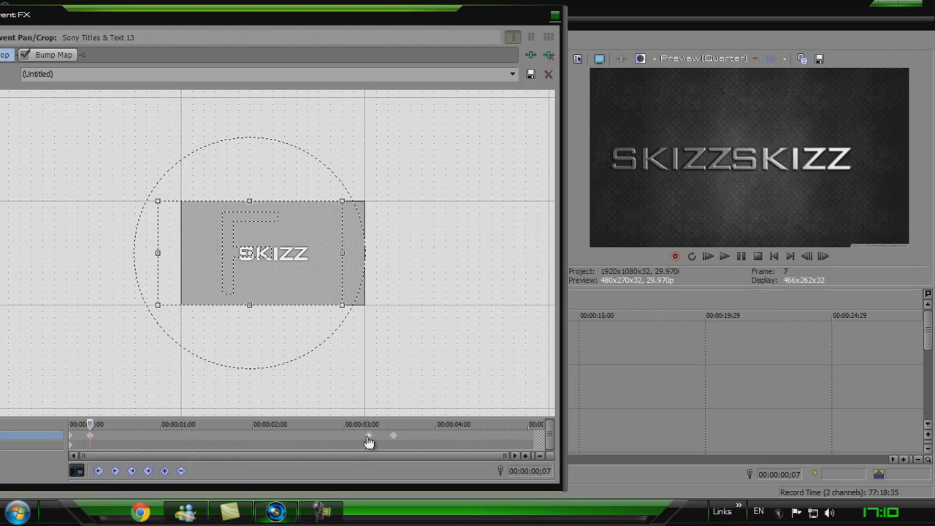
left_click(555, 15)
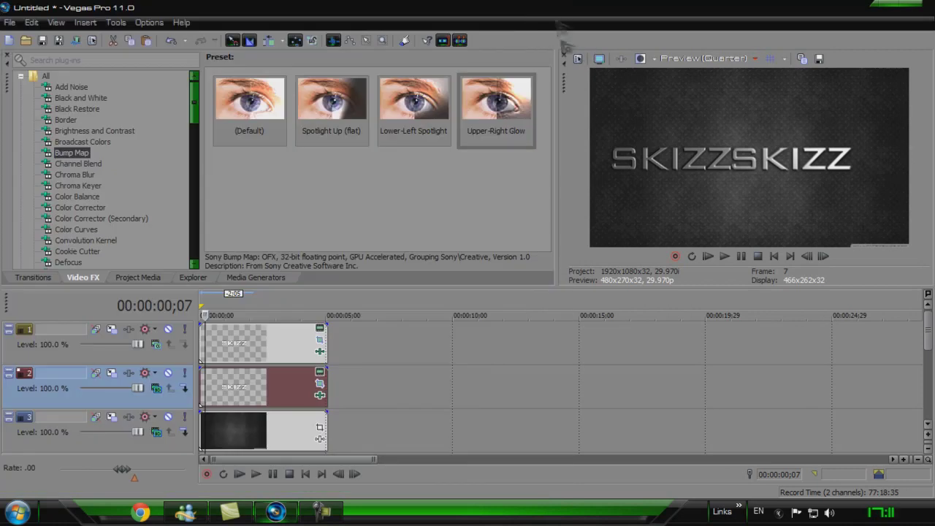
Enable loop playback and preview the two SKIZZ titles crossing in opposite directions
left_click(723, 256)
left_click(691, 255)
left_click(708, 256)
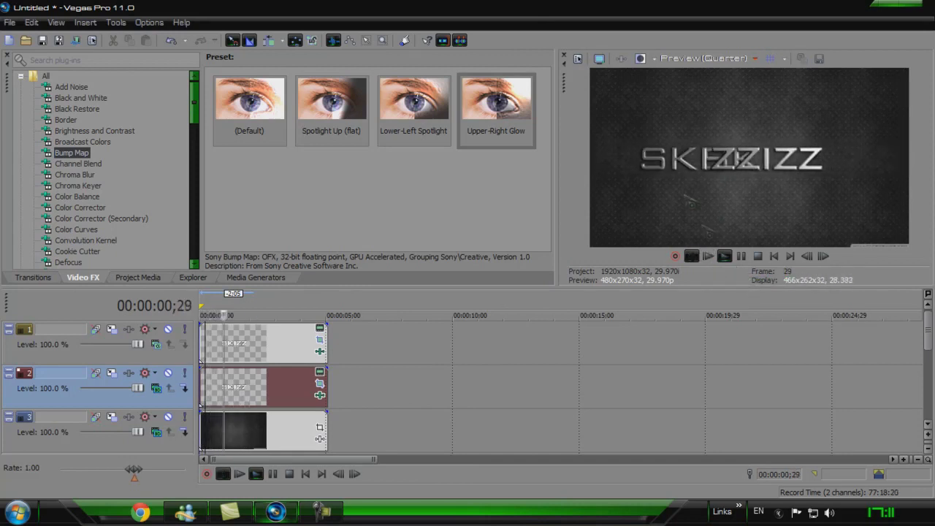
left_click(741, 255)
left_click(279, 339)
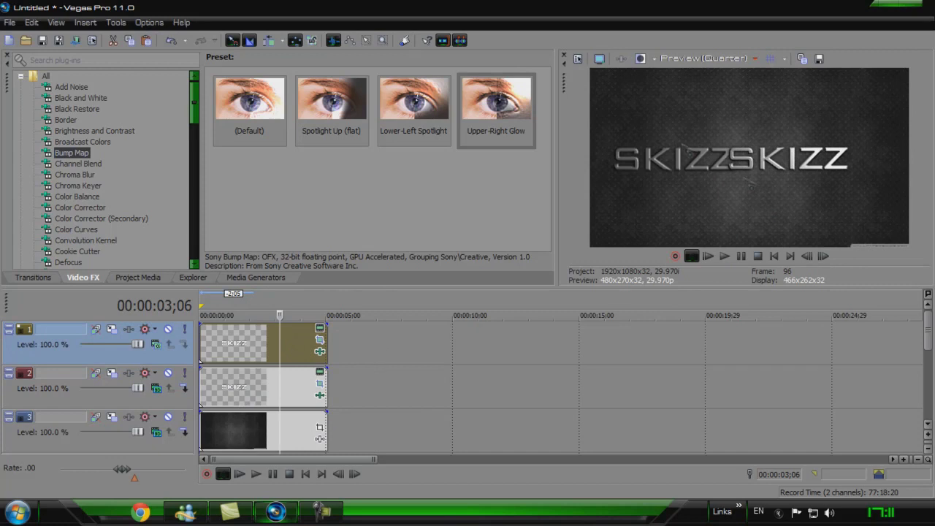
left_click(319, 339)
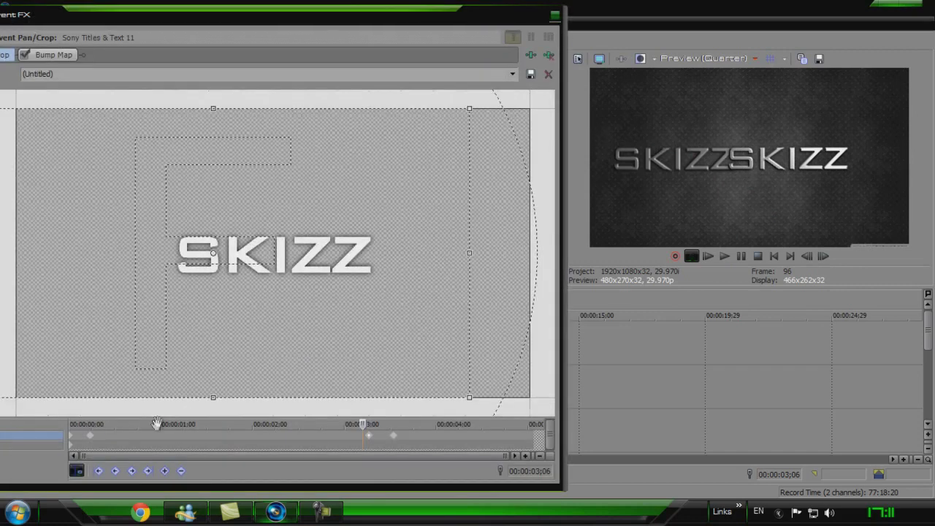
left_click(74, 441)
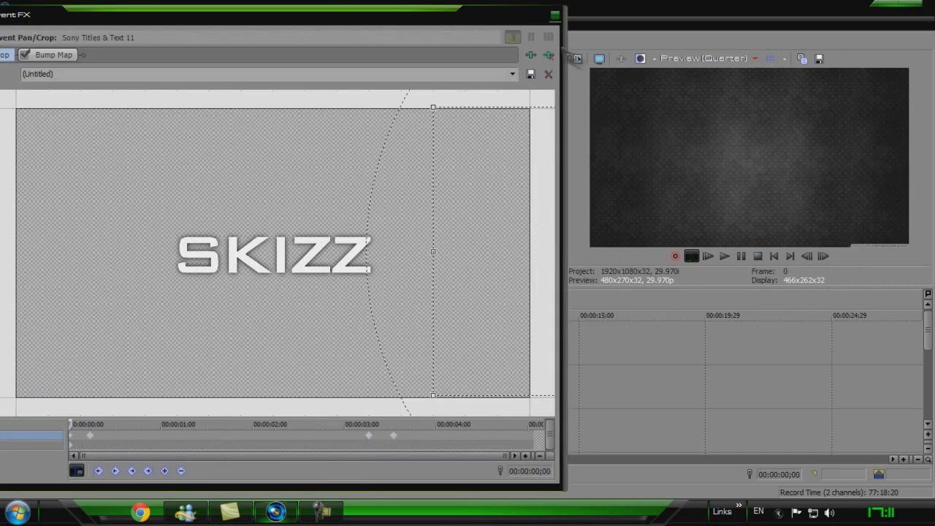
left_click(555, 14)
In the track 1 title's Pan/Crop, shift the crop frame slightly down at the first keyframe to raise the title above centre
left_click(319, 340)
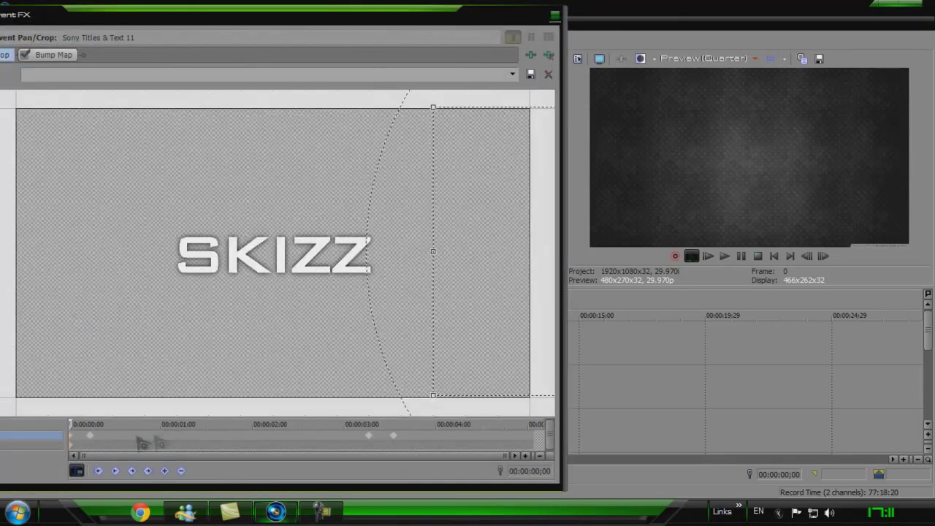
scroll(287, 319, "down", 3)
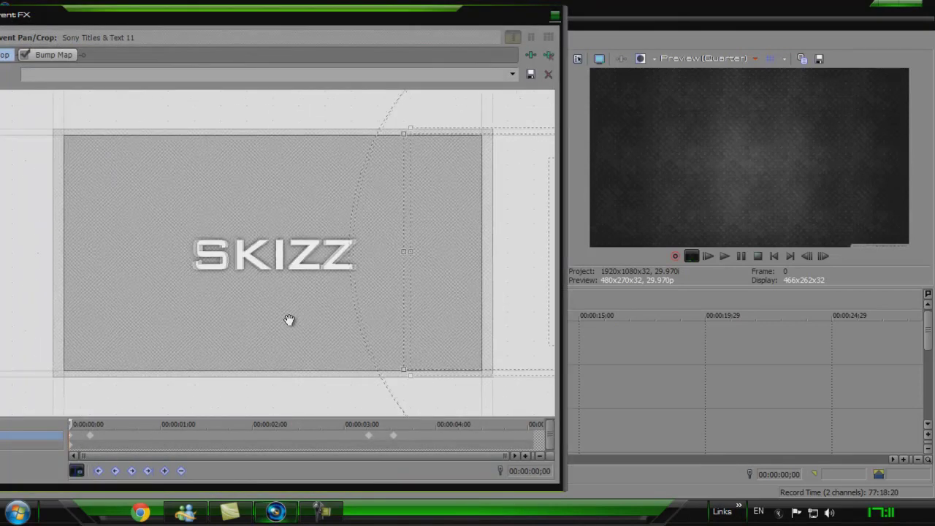
left_click(149, 442)
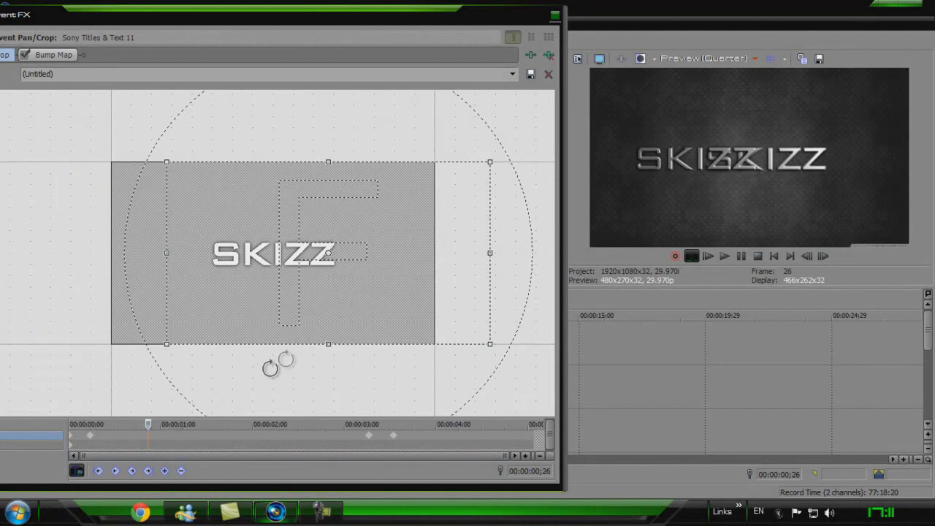
left_click(73, 442)
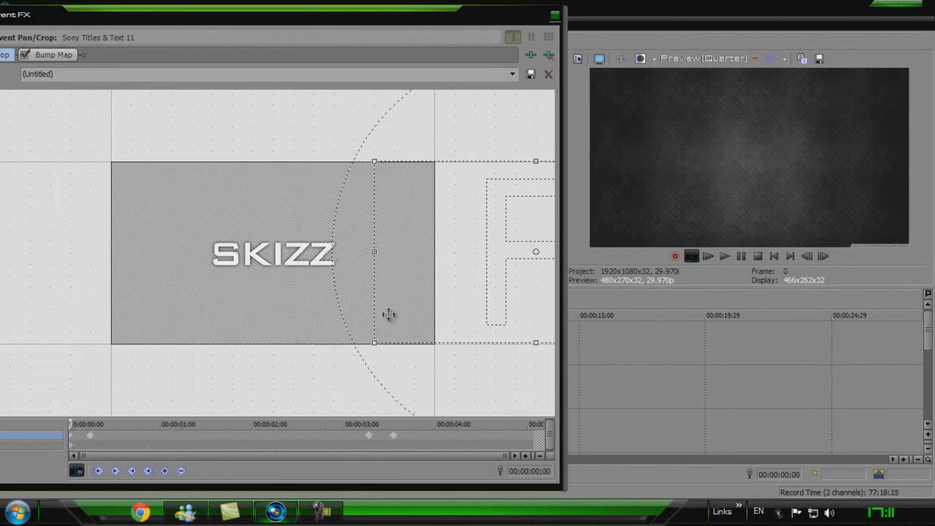
key("Down")
key("Down")
key("Down")
key("Down")
key("Down")
key("Down")
key("Down")
key("Down")
key("Down")
key("Down")
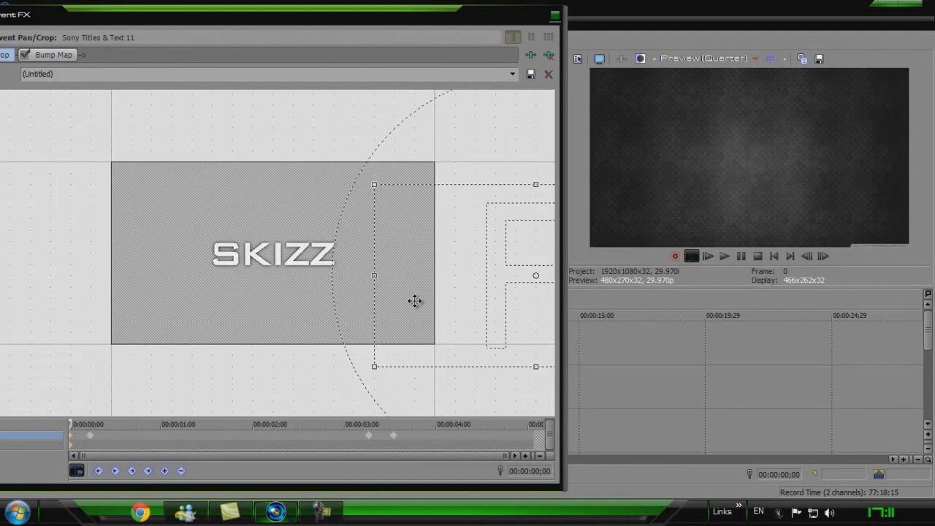
At the track 1 title's 00:00:00;07 keyframe, shift the crop frame down by the same amount as at the first keyframe
left_click(90, 437)
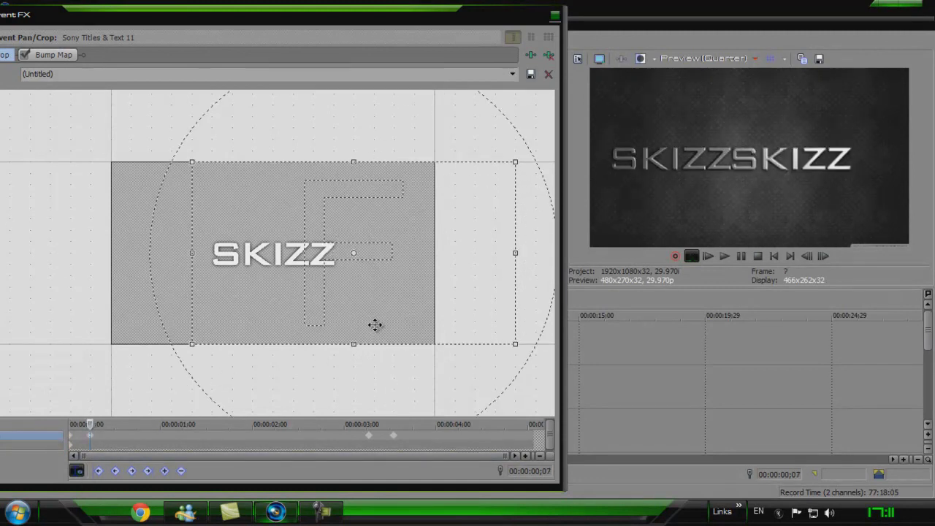
key("Down")
key("Down")
key("Down")
key("Down")
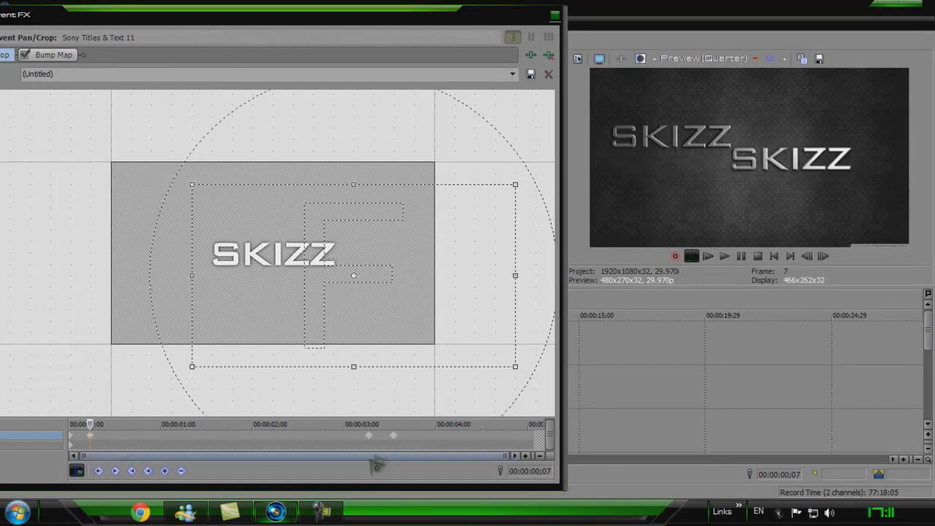
Shift the track 1 title's crop frame down by the same amount at the 00:00:03;08 keyframe
left_click(369, 437)
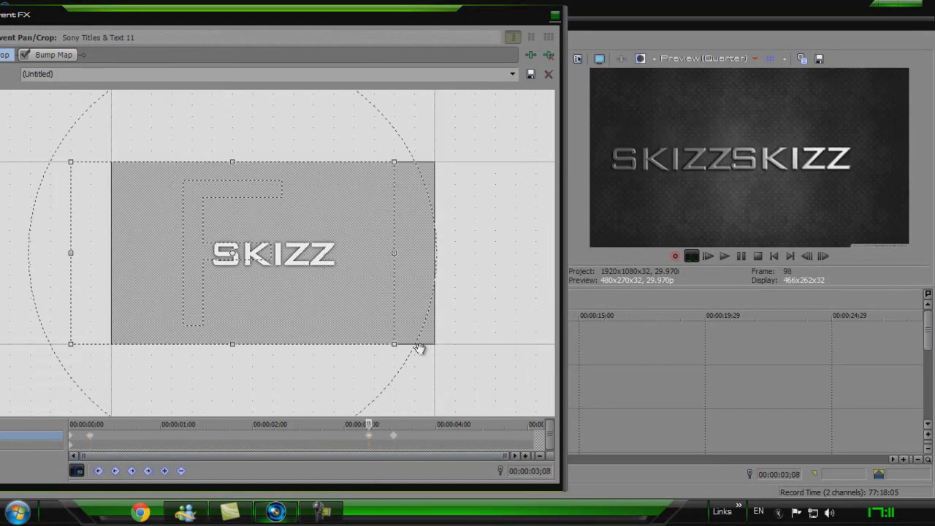
key("Down")
key("Down")
key("Down")
key("Down")
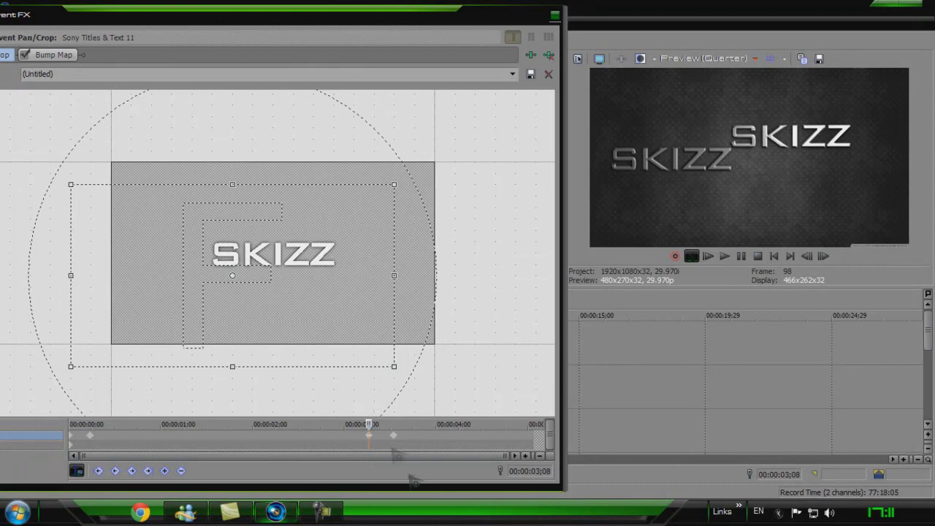
Match the crop frame's downward shift at the track 1 title's last keyframe, 00:00:03;16, close Pan/Crop and preview the animation
left_click(393, 435)
key("Down")
key("Down")
key("Down")
key("Down")
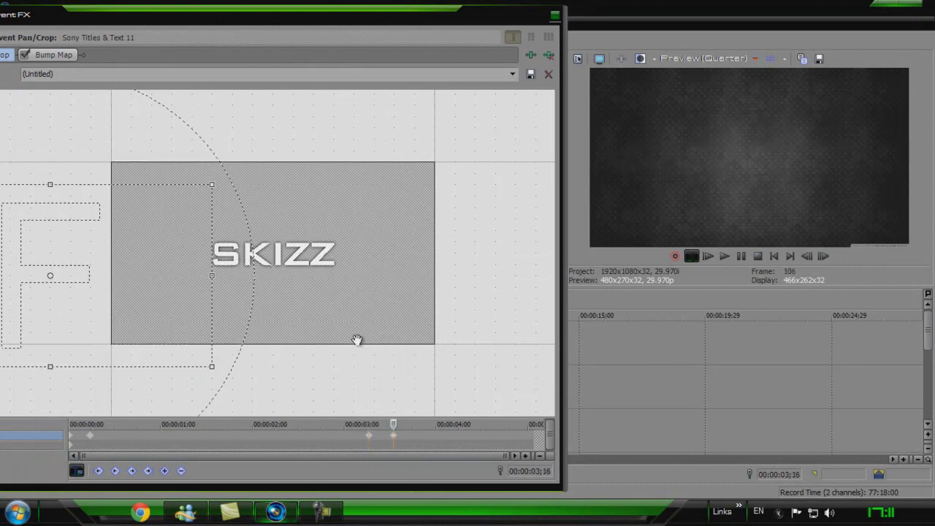
left_click(557, 10)
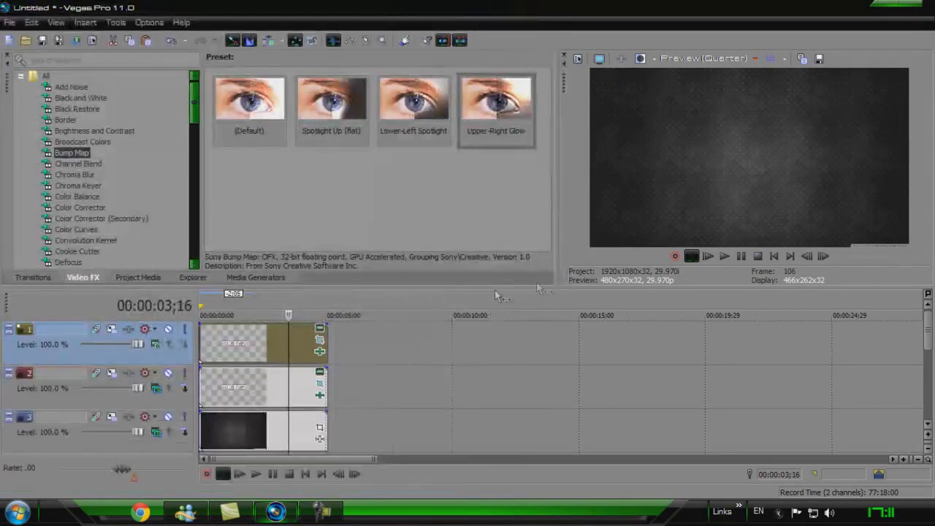
left_click(724, 255)
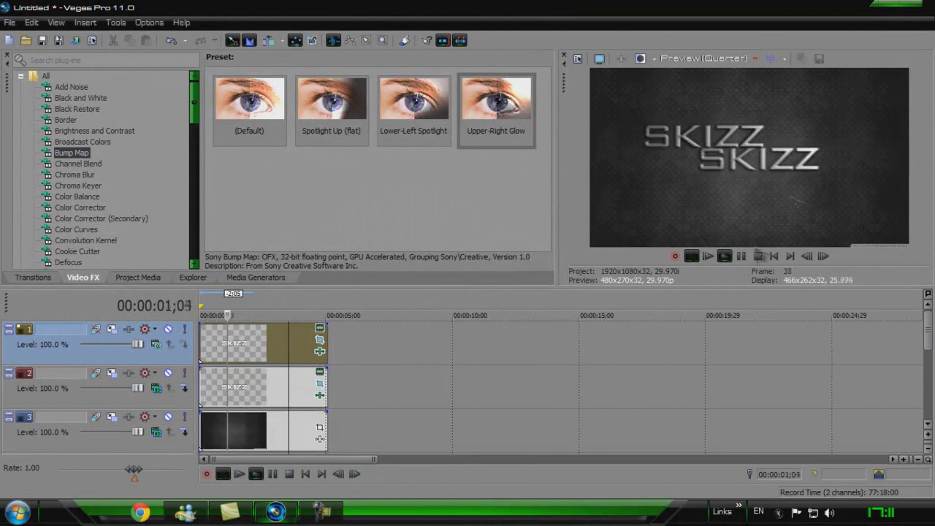
Open the track 2 title's Pan/Crop and shift its crop frame down at the first keyframe
left_click(274, 394)
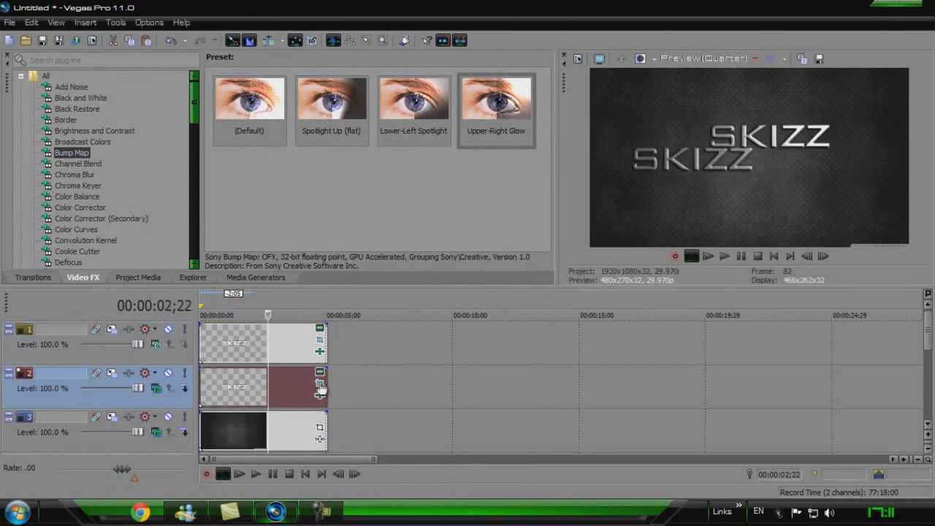
left_click(319, 383)
left_click(71, 441)
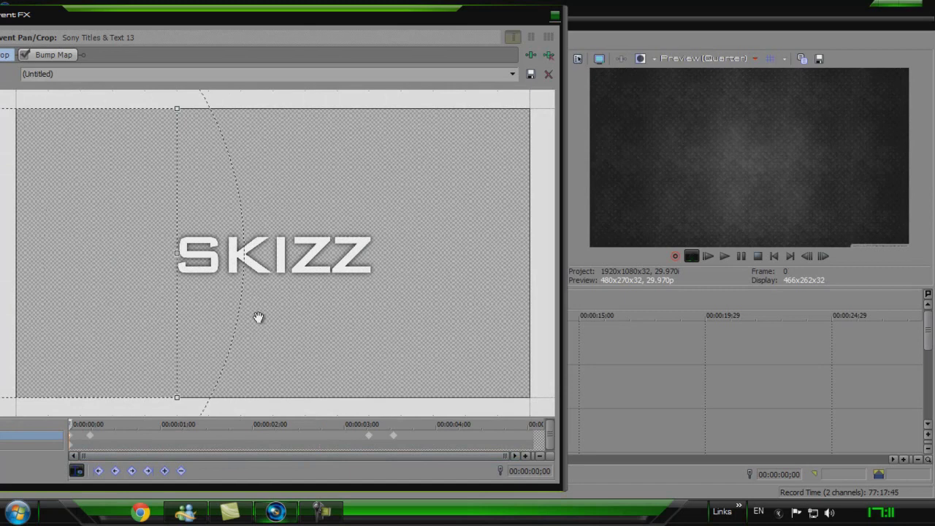
key("Down")
key("Down")
key("Down")
key("Down")
key("Down")
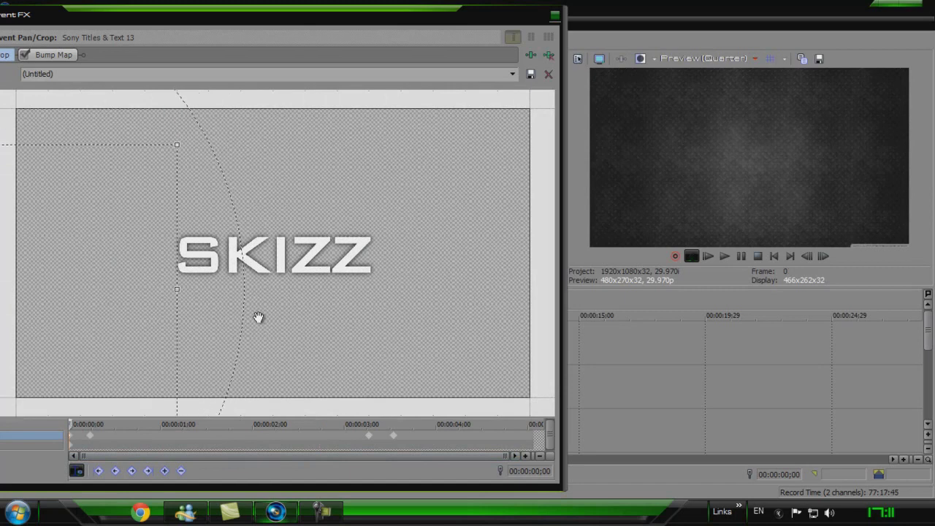
Shift the track 2 title's crop frame down at its 00:00:00;07, 00:00:03;08 and 00:00:03;16 keyframes, then preview both titles
left_click(93, 436)
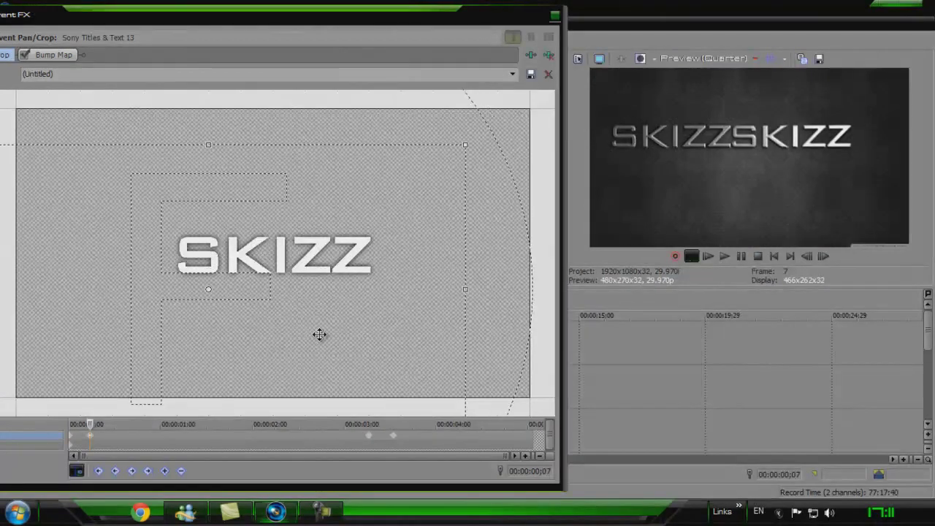
left_click(370, 437)
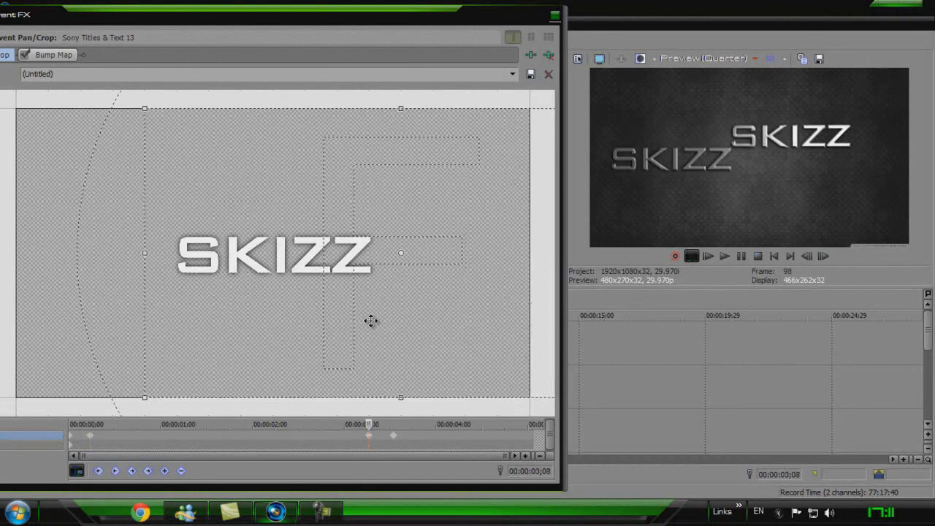
key("Down")
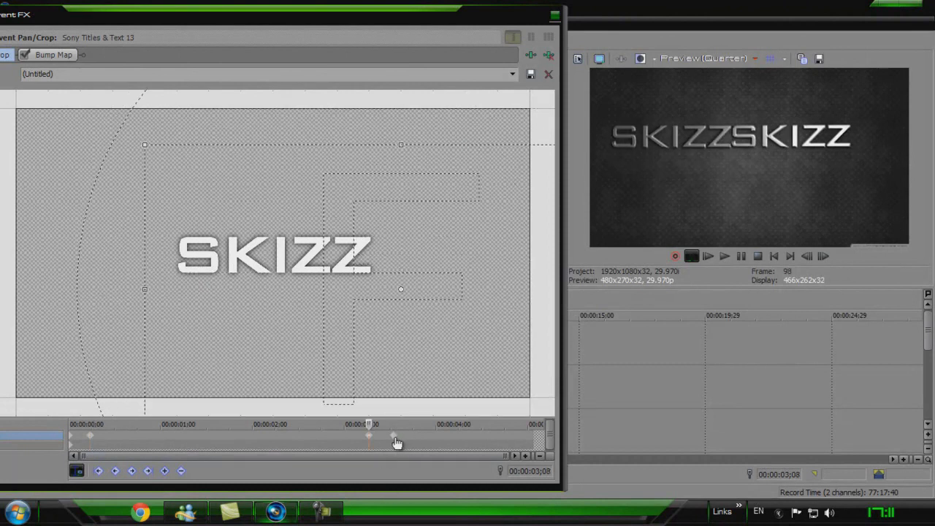
left_click(394, 436)
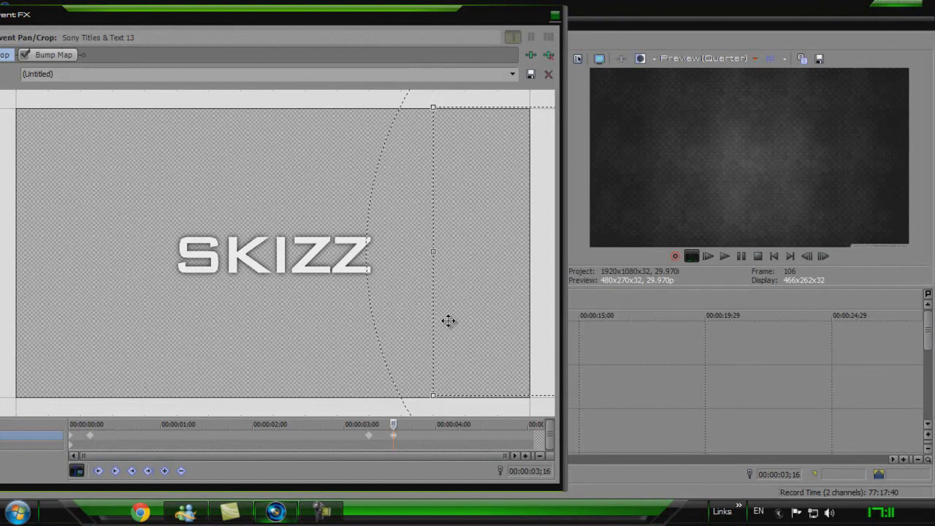
key("Down")
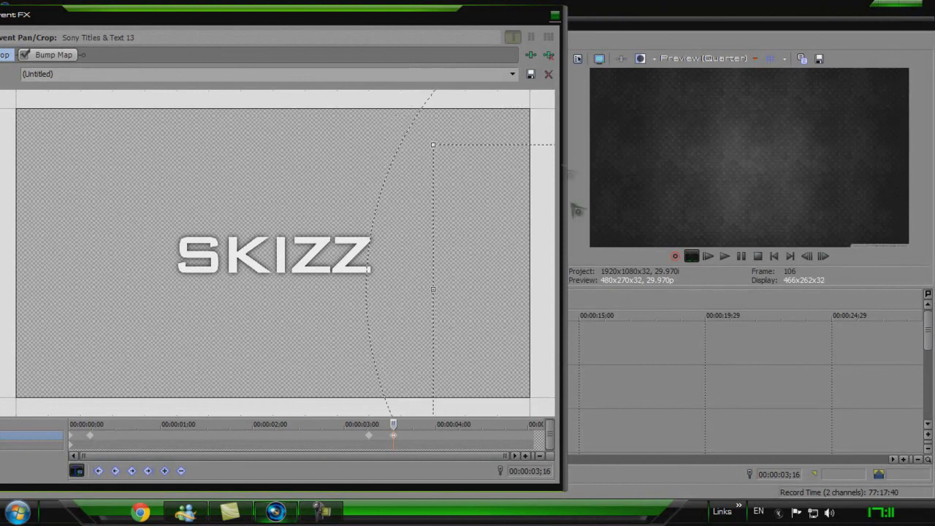
left_click(555, 15)
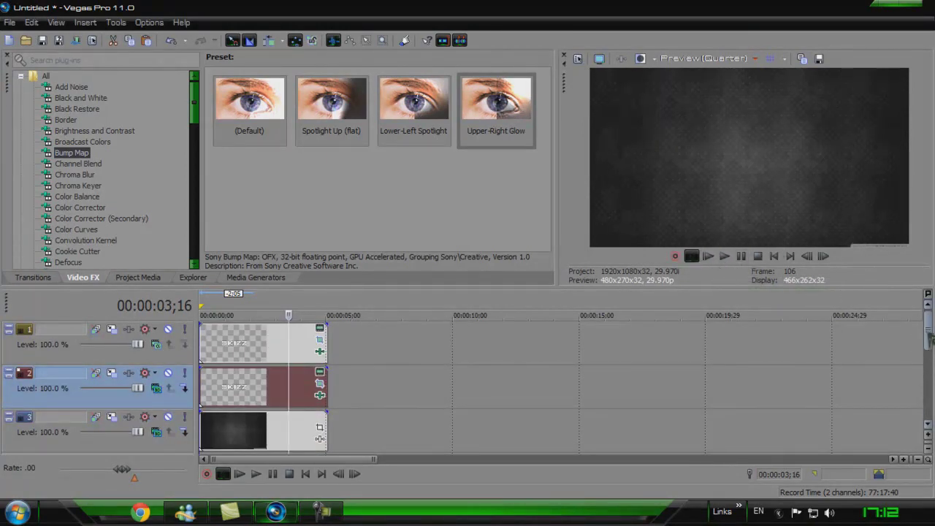
left_click(724, 256)
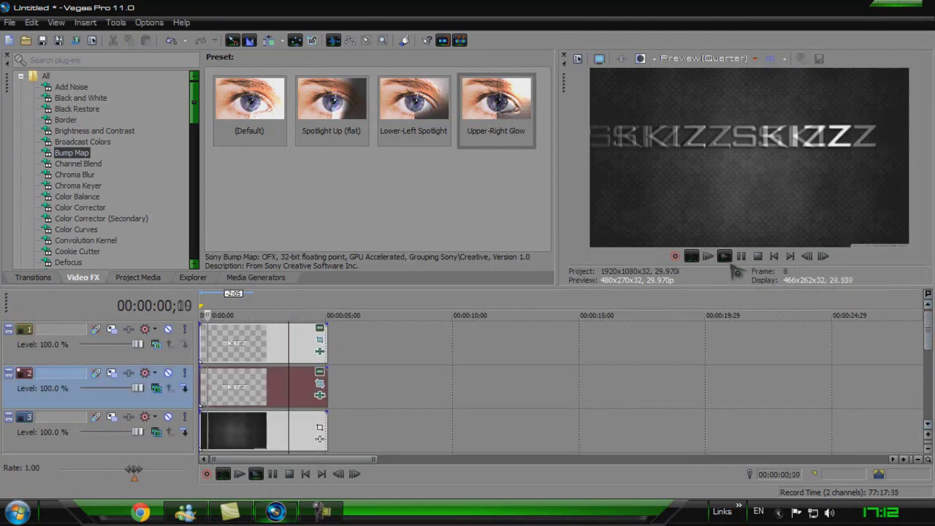
left_click(740, 256)
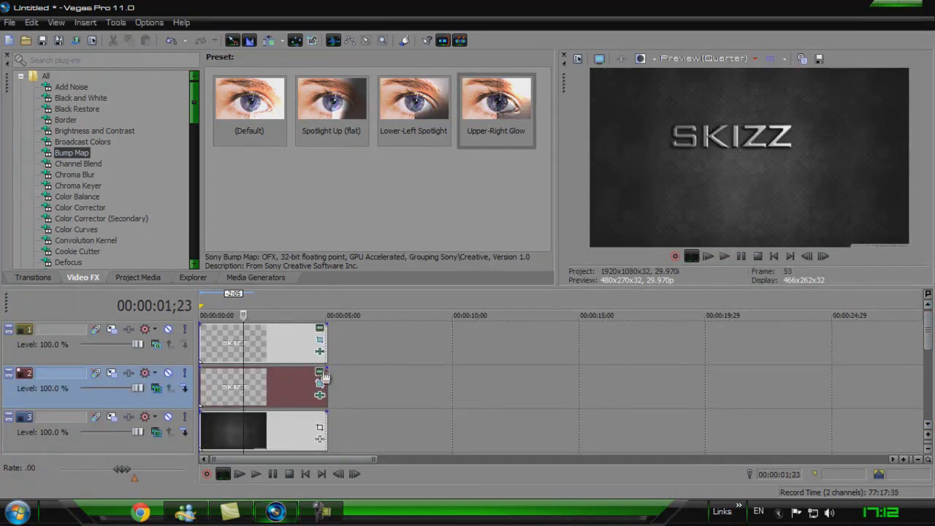
In the track 2 title's Pan/Crop, raise the crop frame above centre at the first keyframe so the title sits lower
left_click(321, 374)
left_click(73, 439)
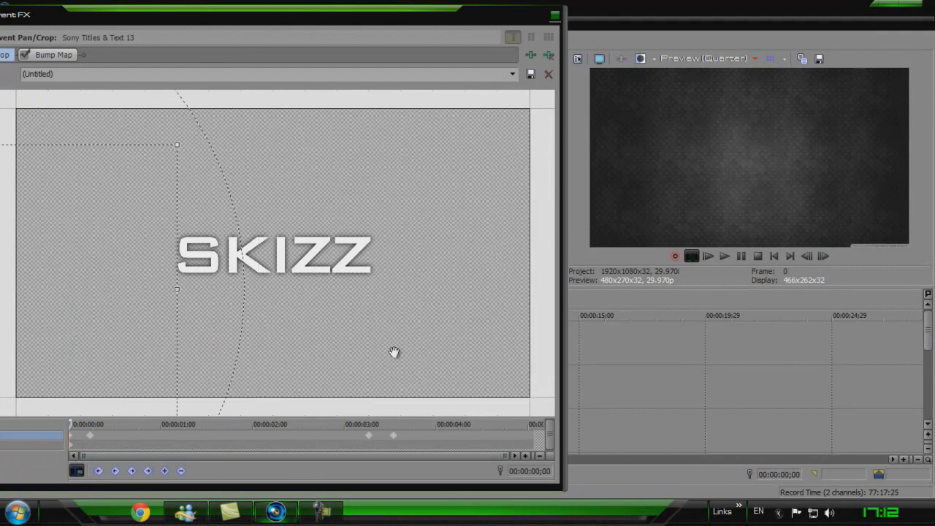
key("Up")
key("Up")
key("Up")
key("Up")
key("Up")
key("Up")
key("Up")
key("Up")
key("Up")
key("Up")
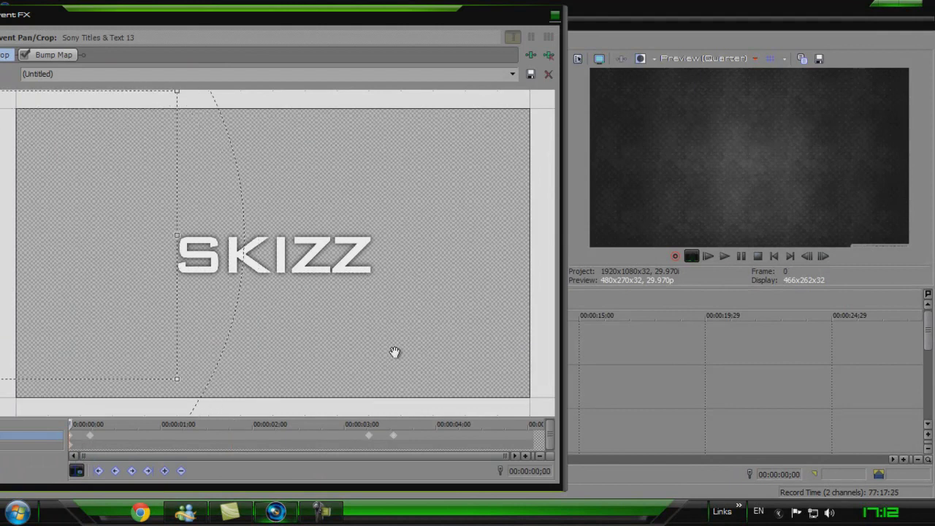
Raise the track 2 title's crop frame above centre at the 00:00:00;07 keyframe, placing it below the track 1 title
left_click(90, 439)
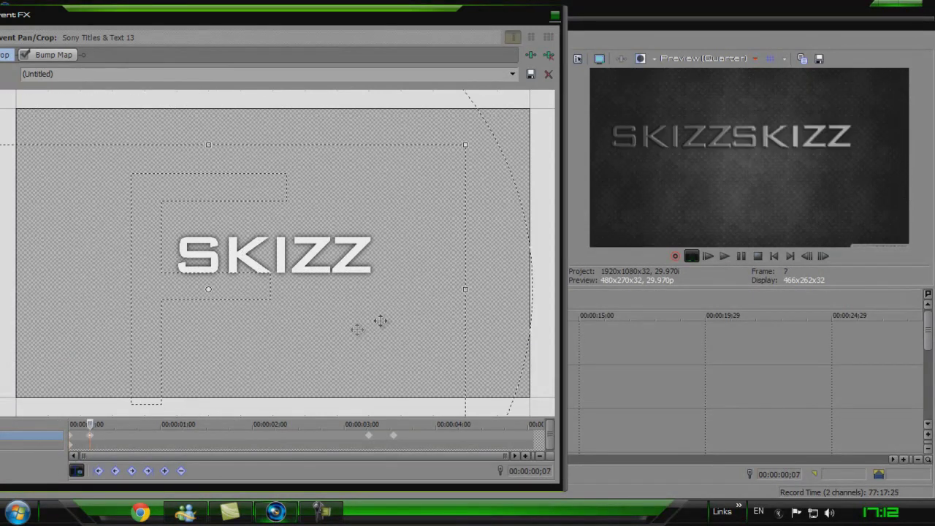
key("Up")
key("Up")
key("Up")
key("Up")
key("Up")
key("Up")
key("Up")
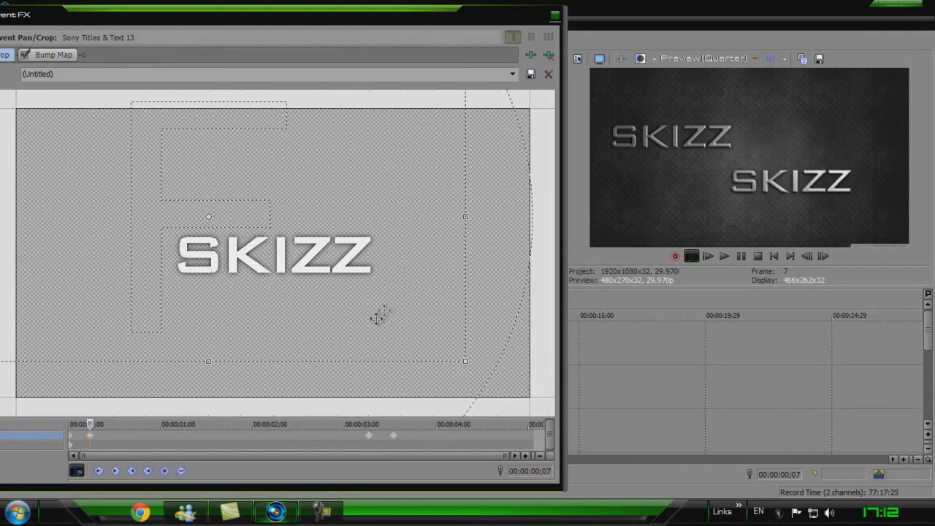
Raise the track 2 title's crop frame equally at the 00:00:03;08 and 00:00:03;16 keyframes, close Pan/Crop and preview both titles
left_click(370, 437)
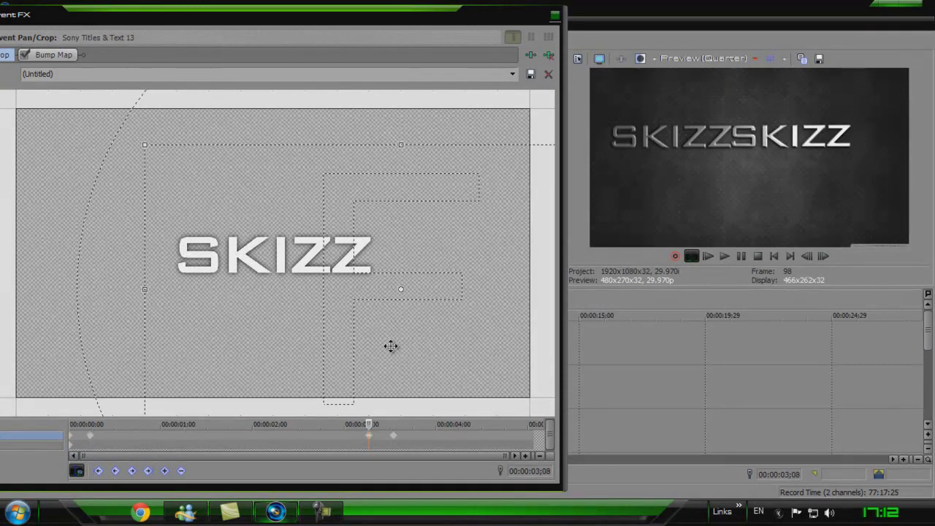
left_click(392, 437)
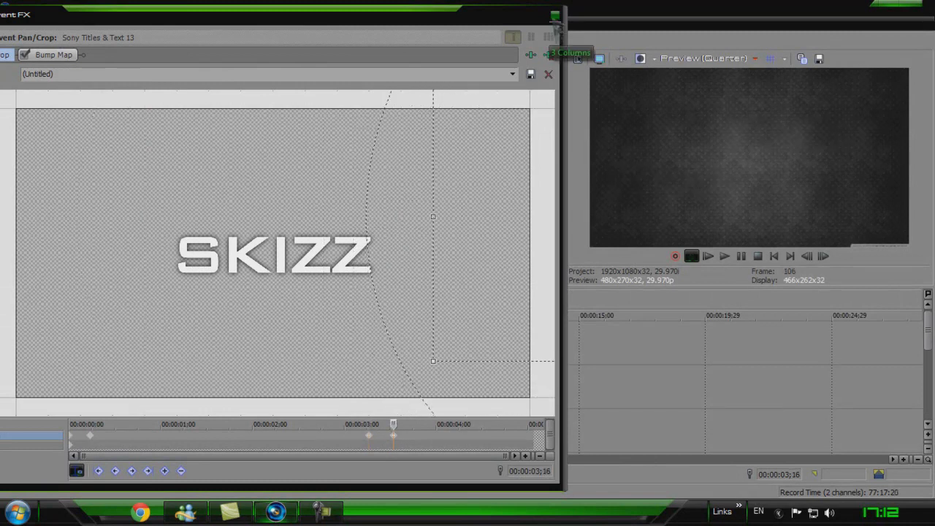
left_click(555, 15)
left_click(724, 255)
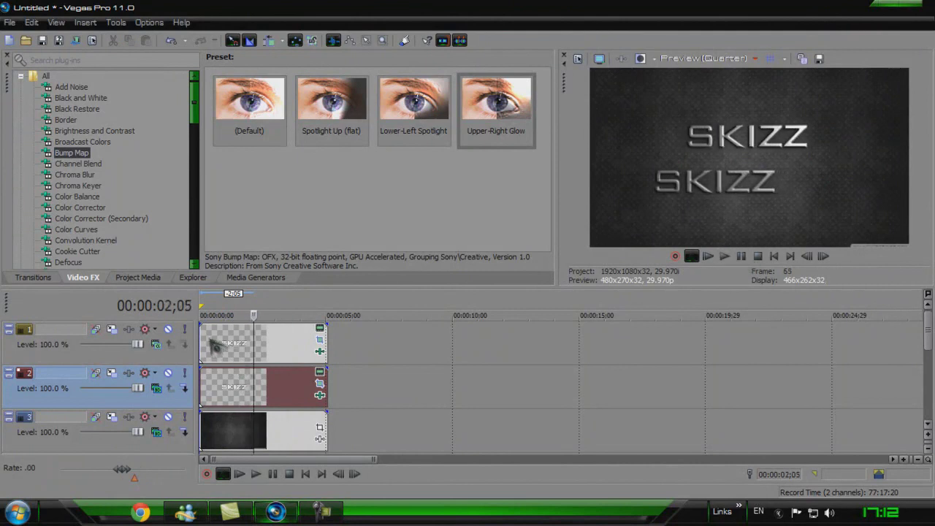
left_click(203, 335)
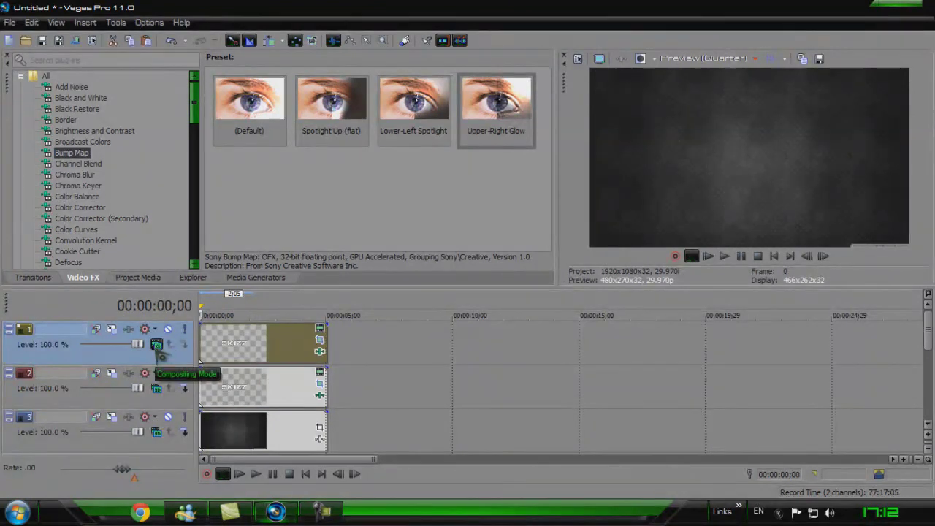
left_click(155, 344)
left_click(308, 344)
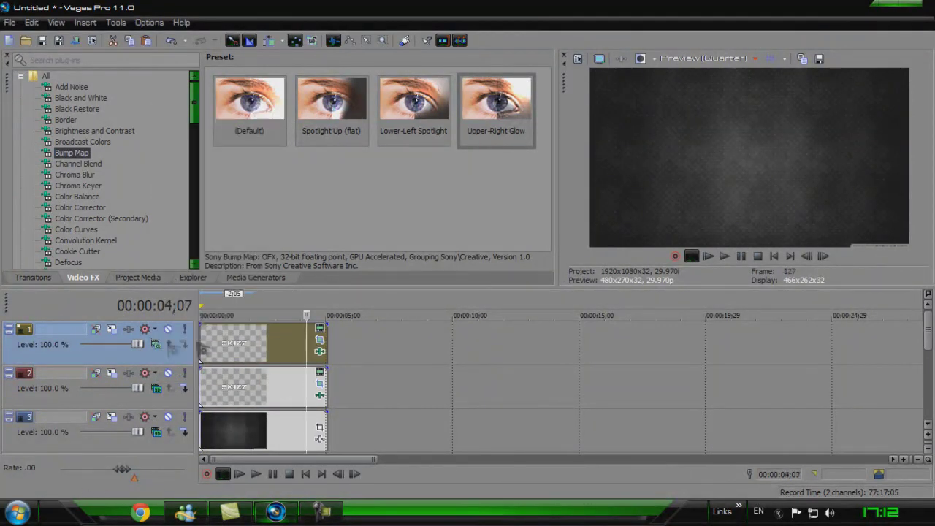
Set the compositing mode of tracks 1 and 2 to 3D Source Alpha and that of track 3 to Source Alpha
left_click(156, 346)
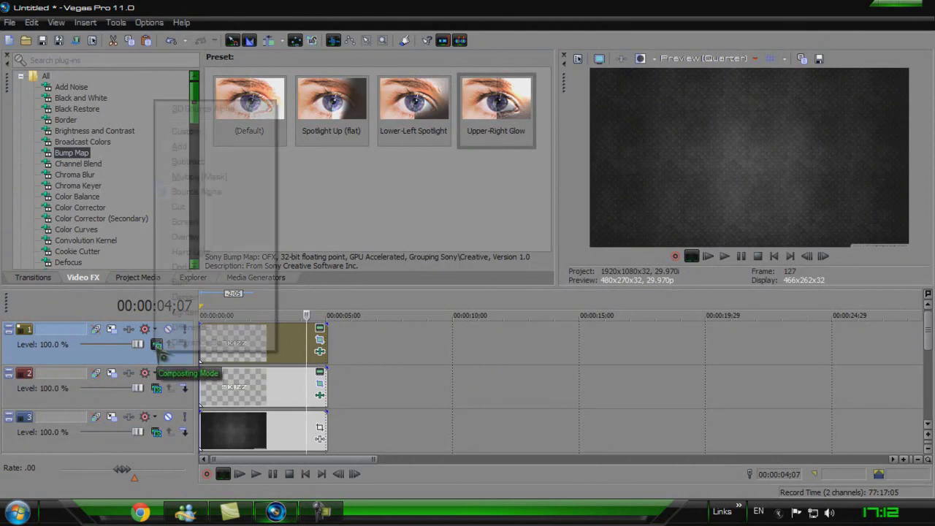
left_click(204, 109)
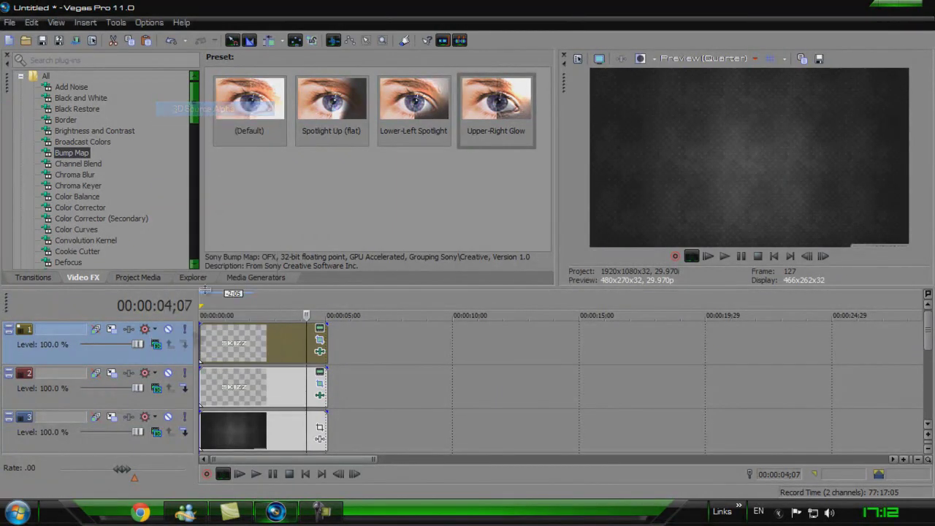
left_click(156, 388)
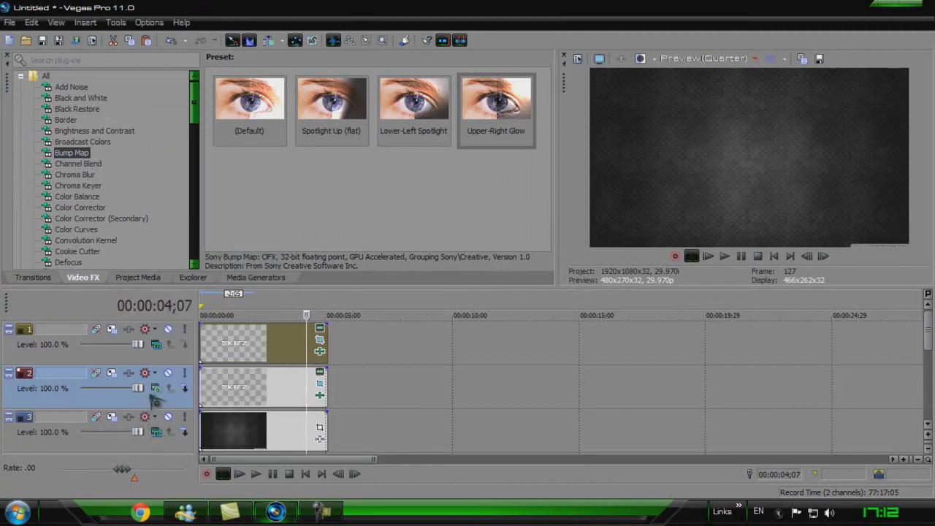
left_click(156, 432)
left_click(188, 154)
left_click(157, 435)
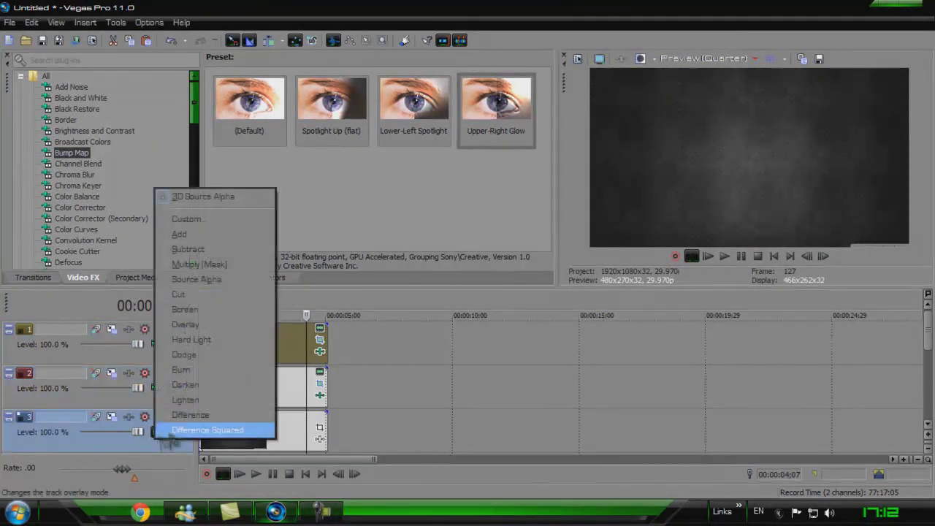
left_click(245, 280)
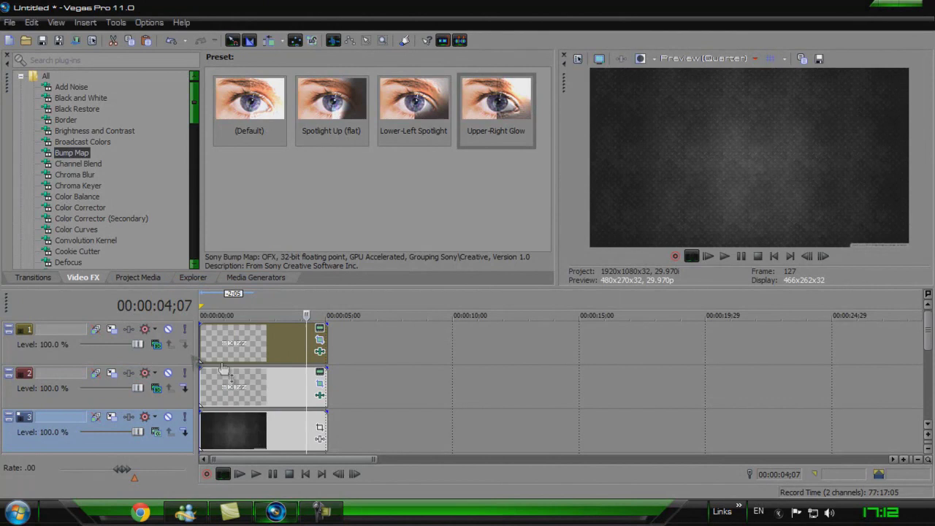
left_click(255, 389)
left_click(201, 384)
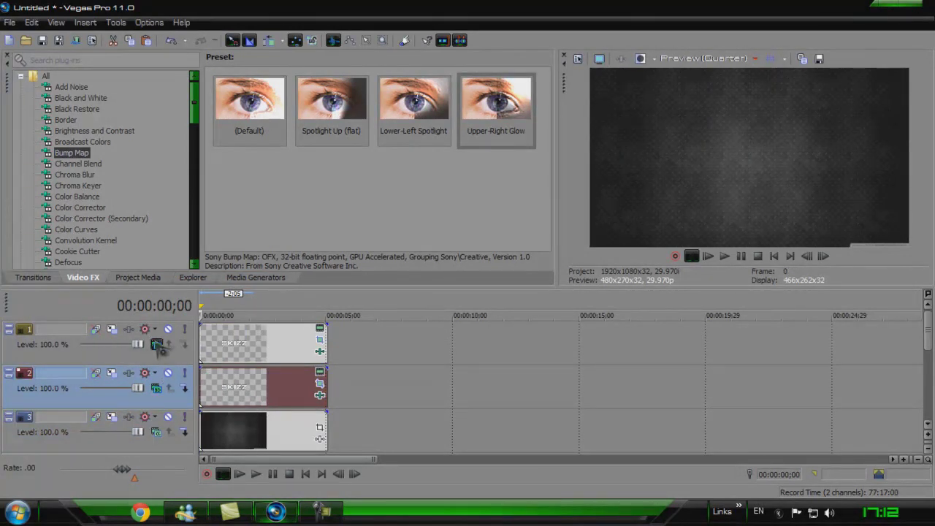
left_click(112, 329)
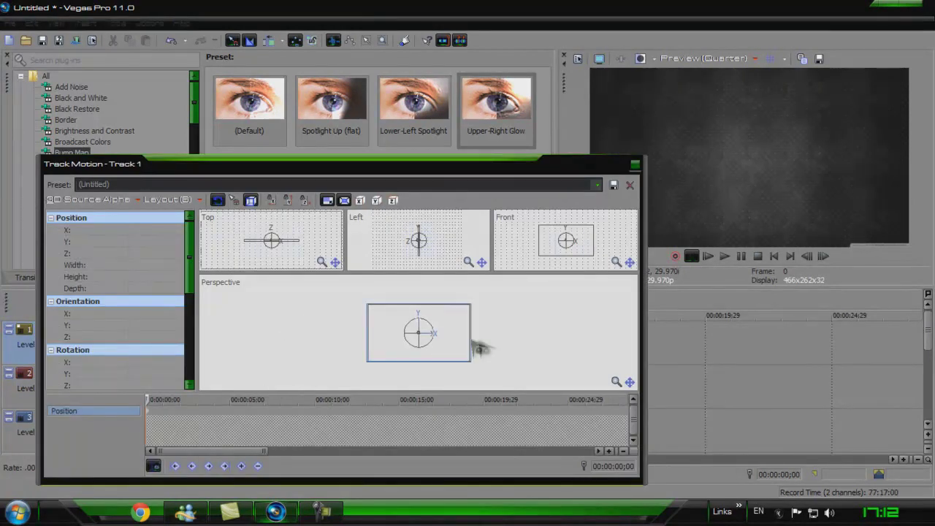
left_click(635, 164)
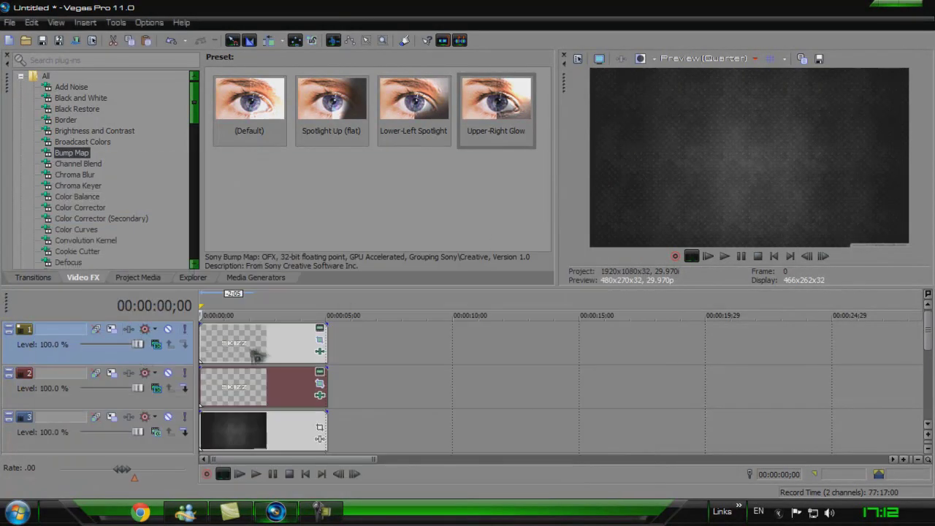
At the start of the timeline, rotate track 1 about its Y axis to an orientation of about -42.6 in Track Motion
left_click(217, 349)
left_click(202, 348)
left_click(112, 329)
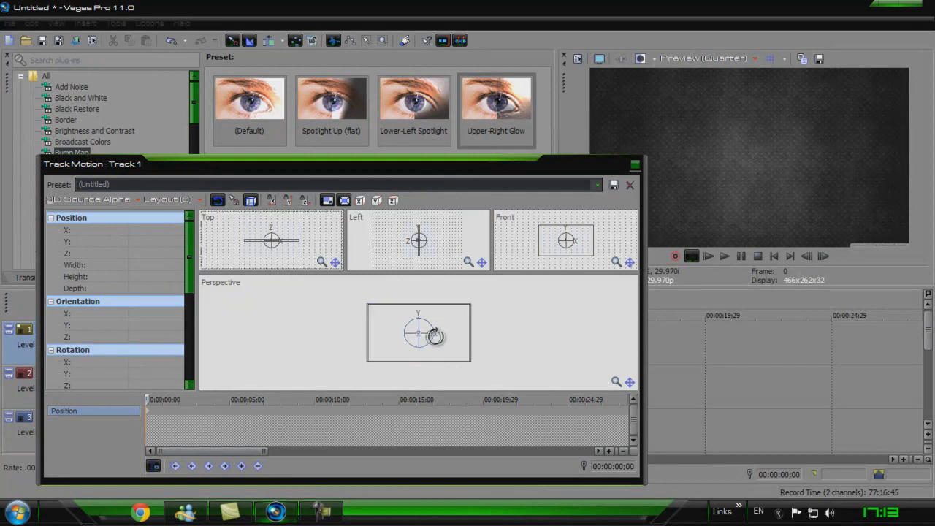
left_click(435, 333)
left_click_drag(434, 333, 428, 339)
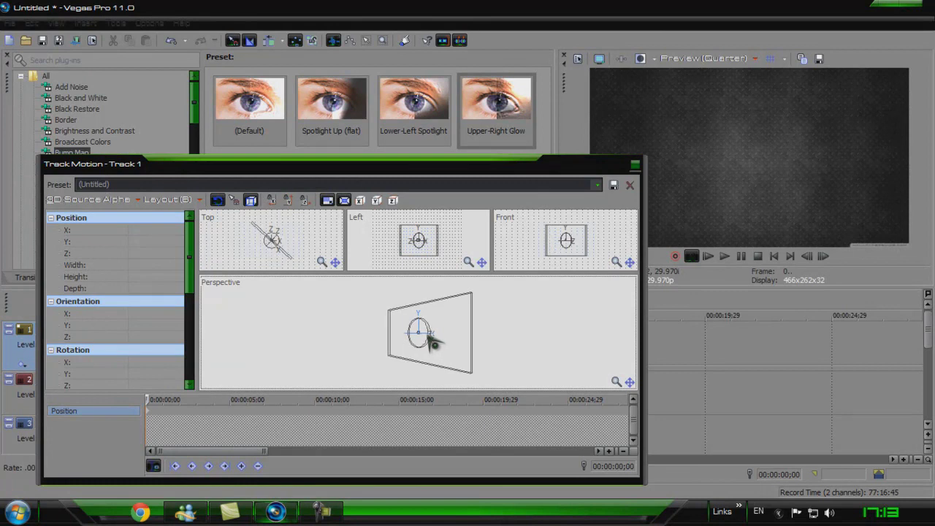
left_click(152, 325)
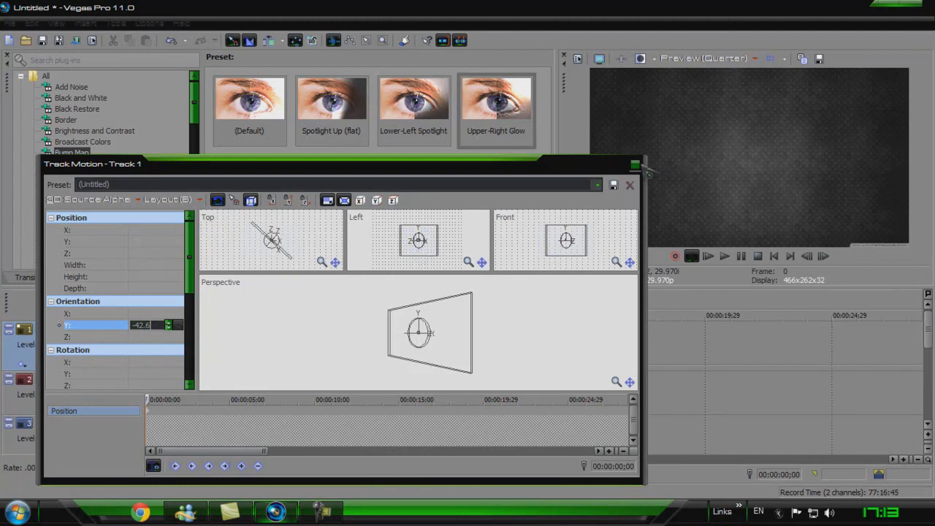
left_click(635, 166)
Set track 2's Y orientation to 42.6 in Track Motion at 00:00:02;10, close it and play the intro
left_click(119, 383)
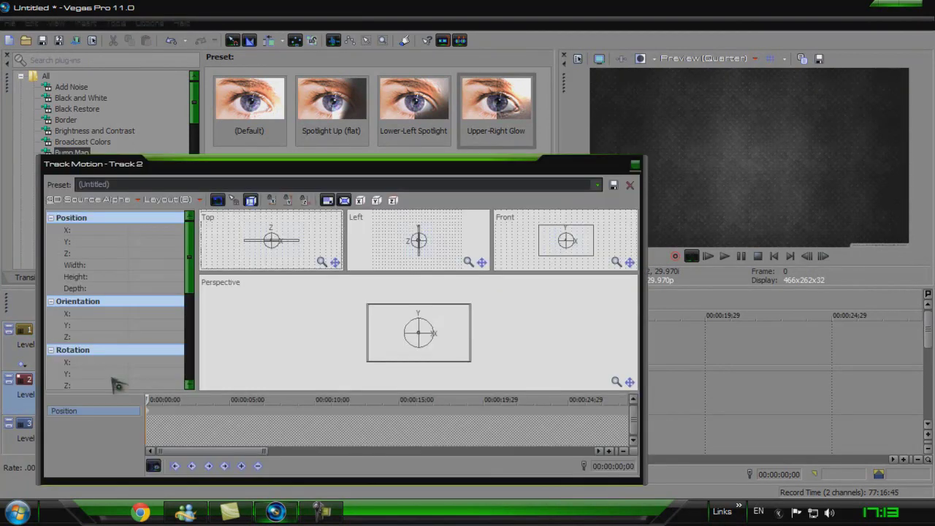
left_click(635, 166)
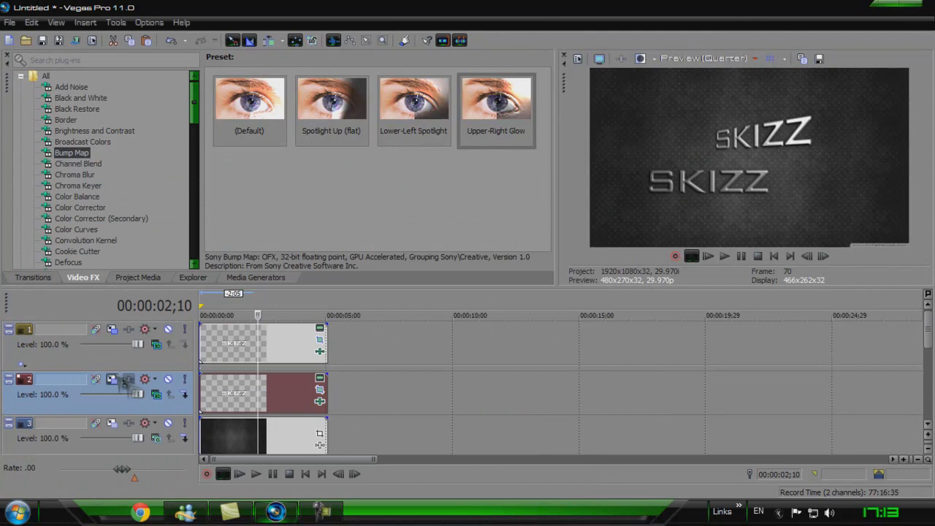
left_click(128, 371)
left_click(146, 325)
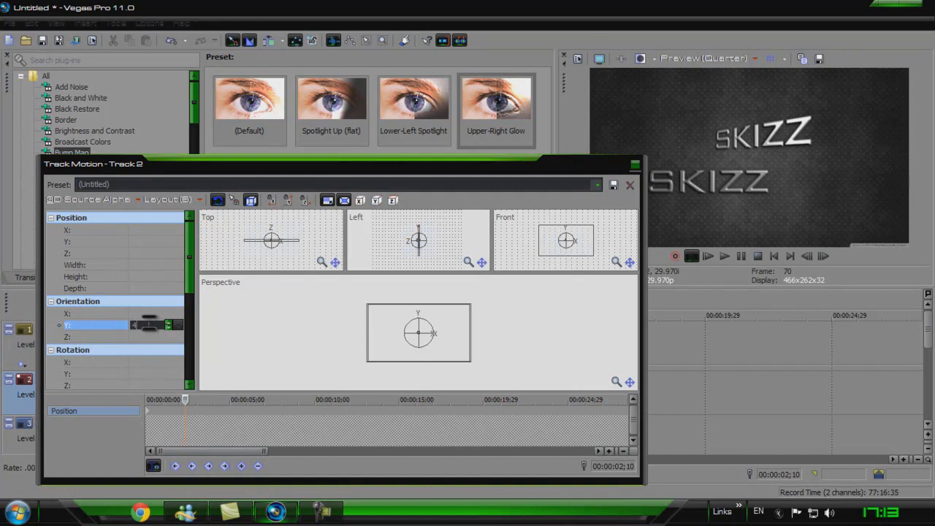
type("42.6")
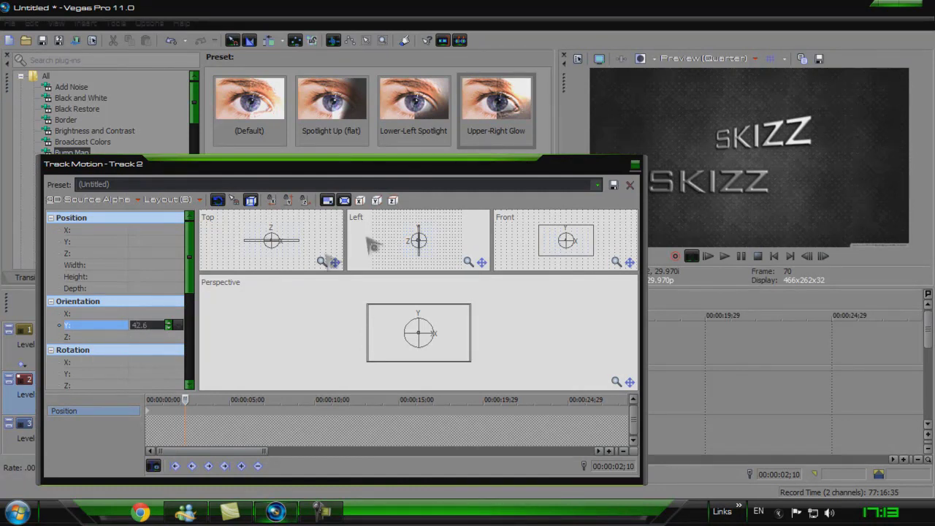
key("Return")
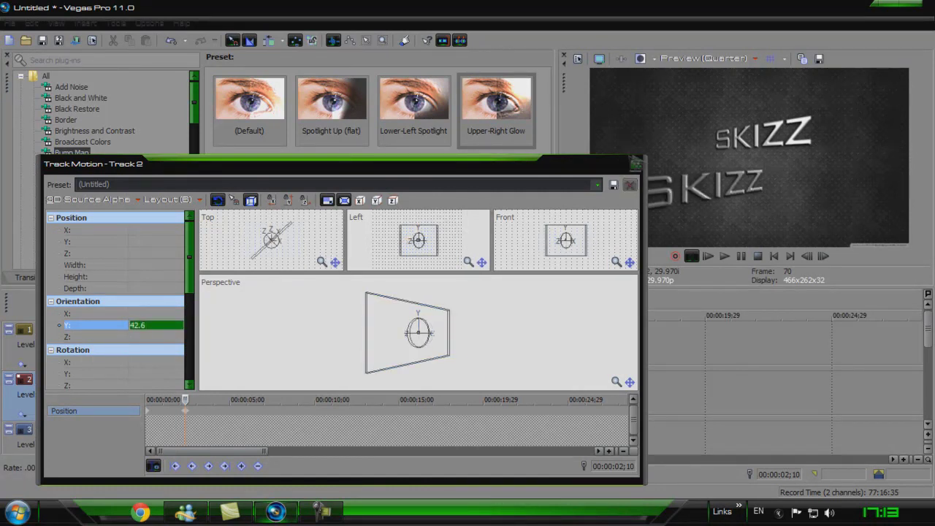
left_click(630, 184)
left_click(707, 256)
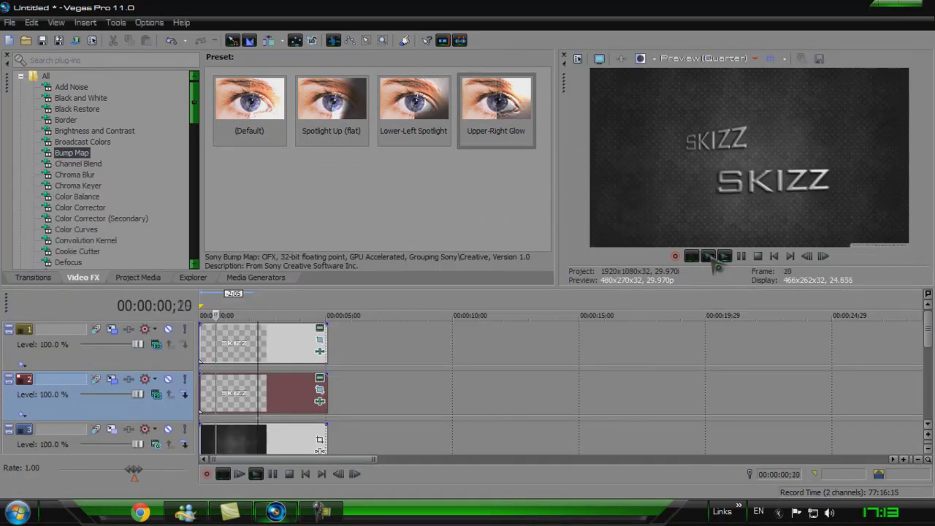
left_click(711, 257)
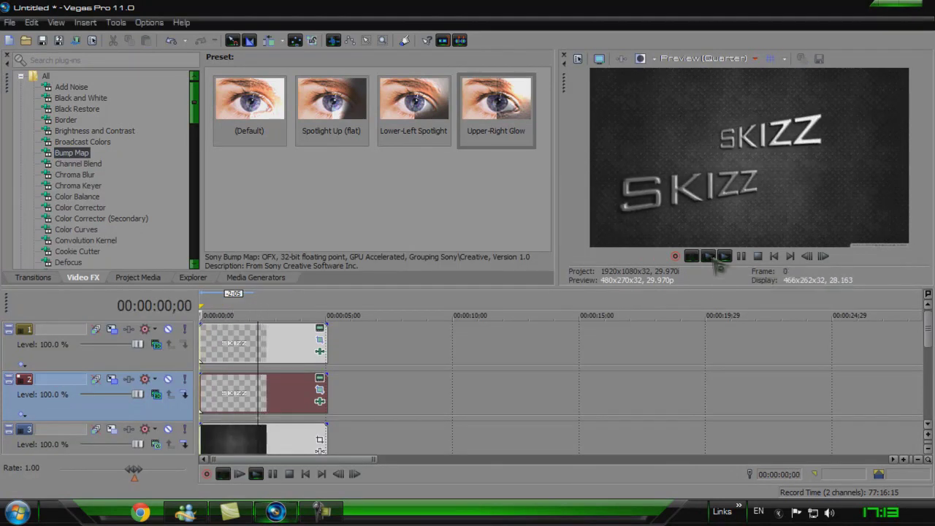
left_click(741, 257)
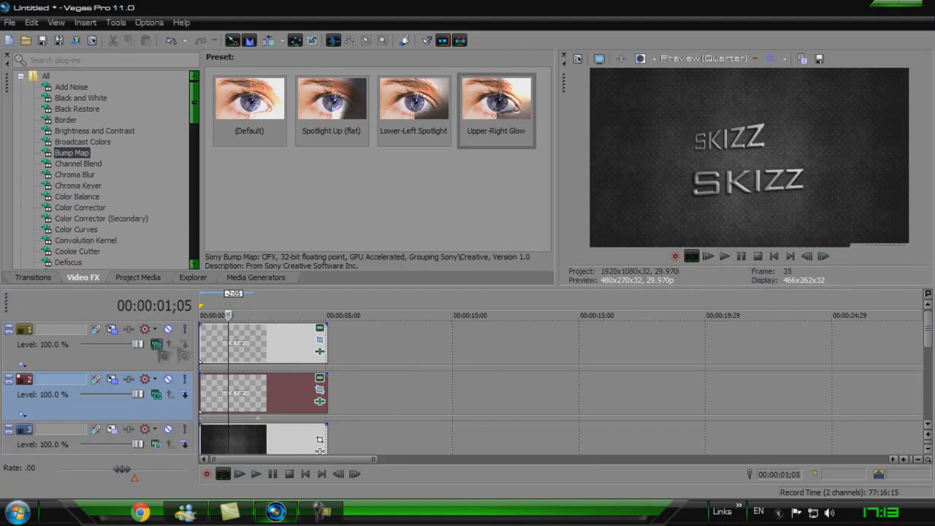
Move track 2's Track Motion keyframe from 00:00:02;10 to the start, close Track Motion and preview both titles
left_click(206, 345)
left_click(200, 340)
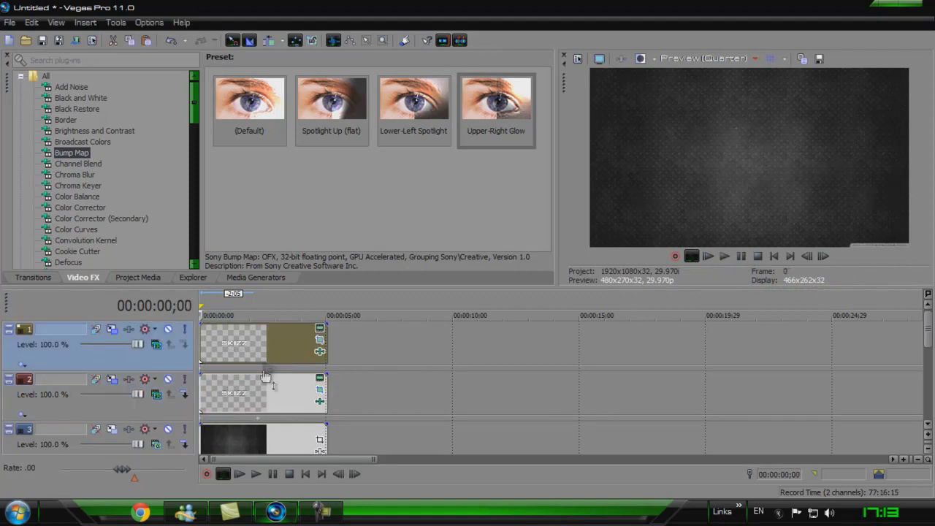
left_click(260, 424)
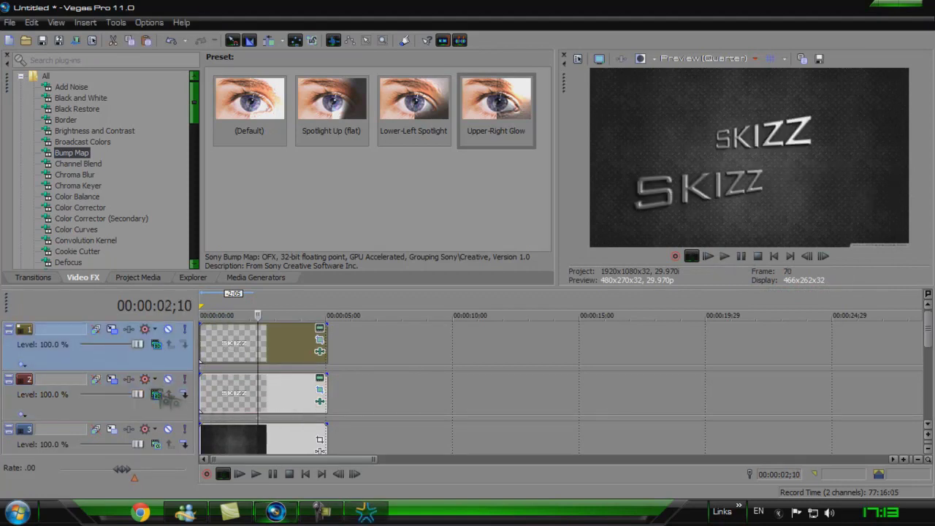
left_click(112, 379)
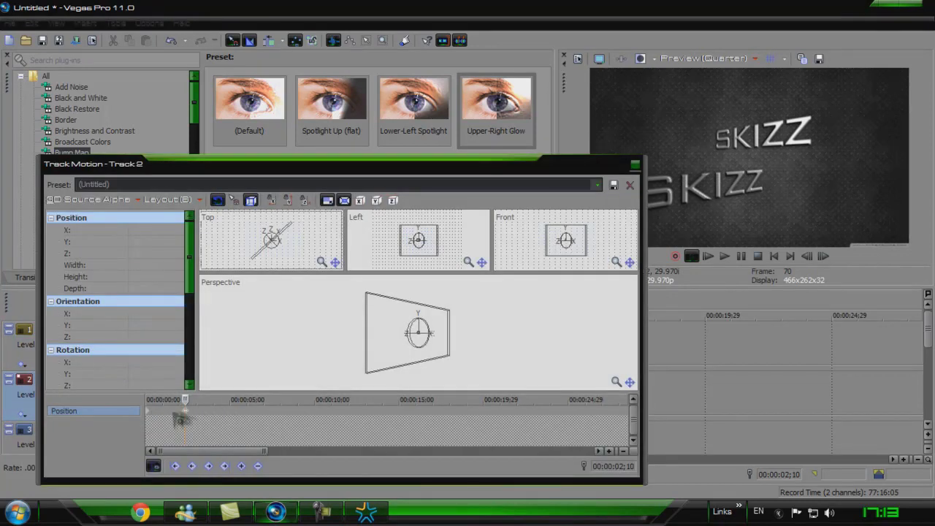
left_click(150, 417)
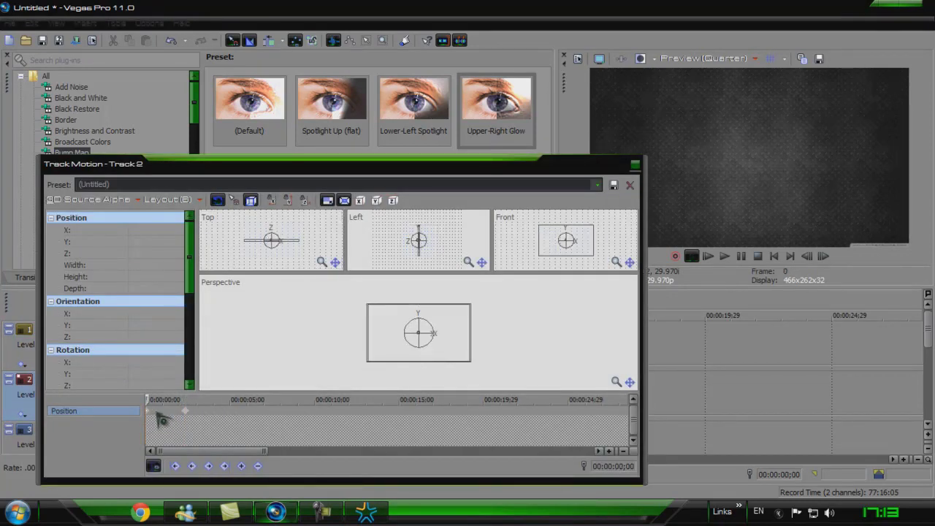
left_click(185, 410)
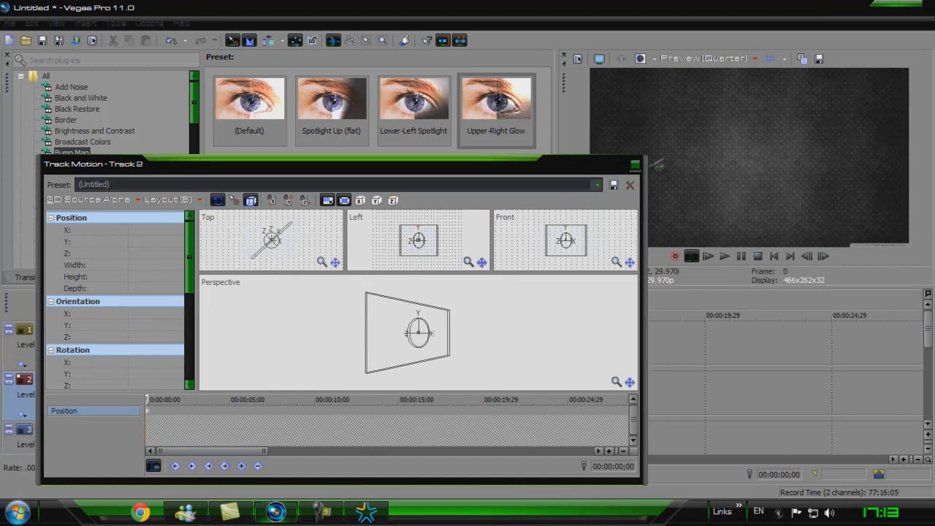
left_click(635, 164)
left_click(708, 255)
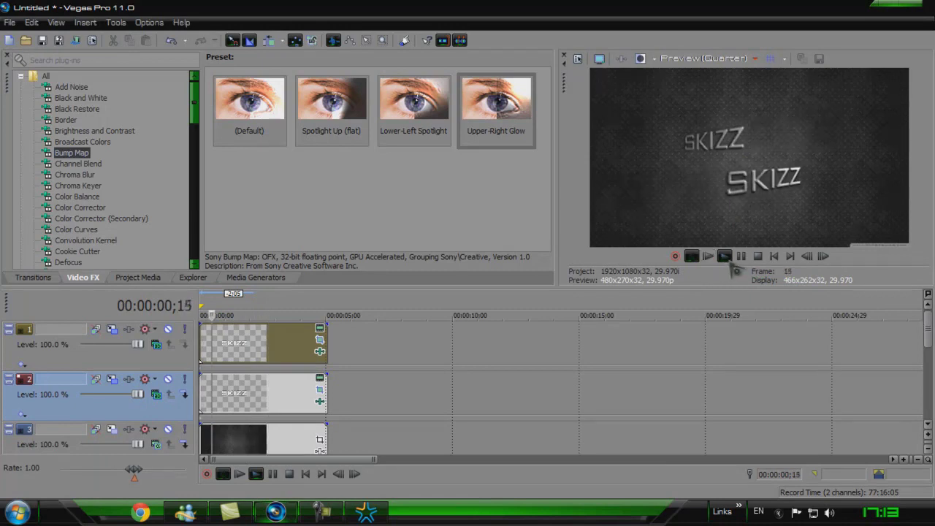
left_click(740, 255)
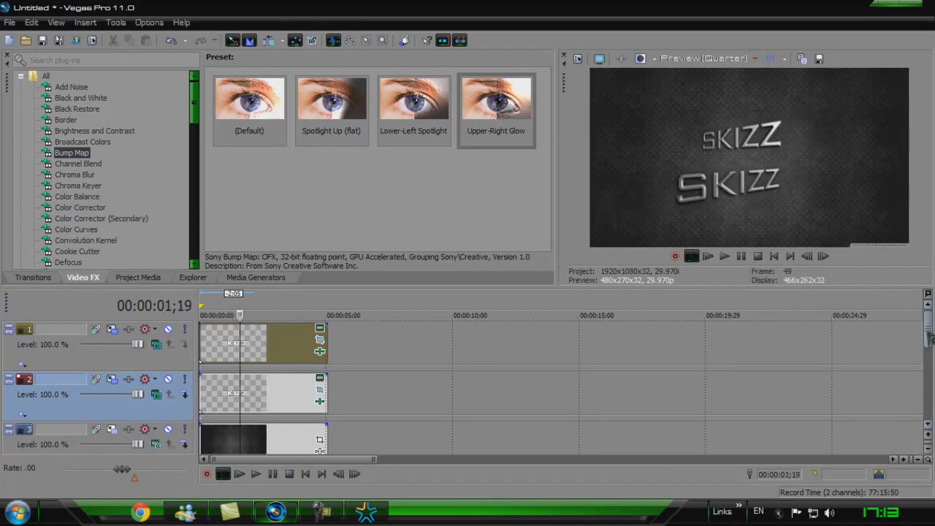
Look through the project media and transitions, and find the Noise Texture presets among the media generators
left_click(146, 278)
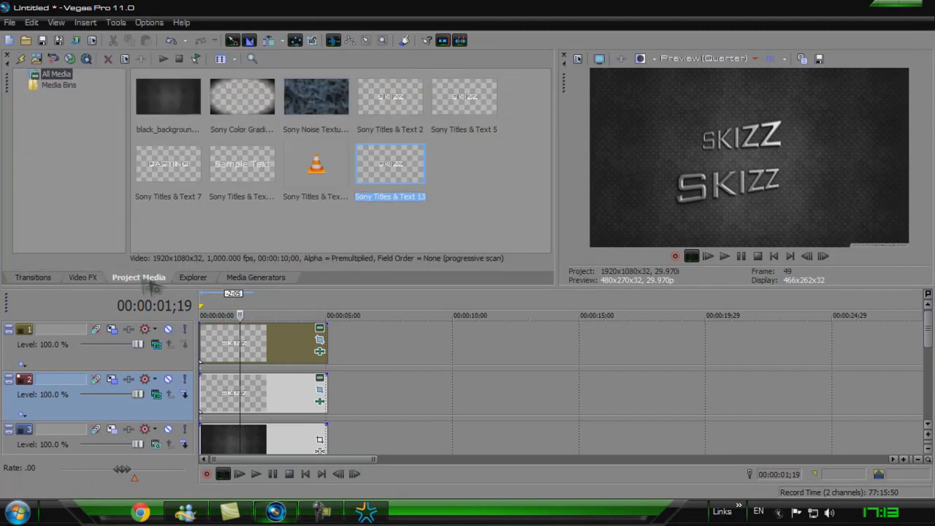
left_click(55, 279)
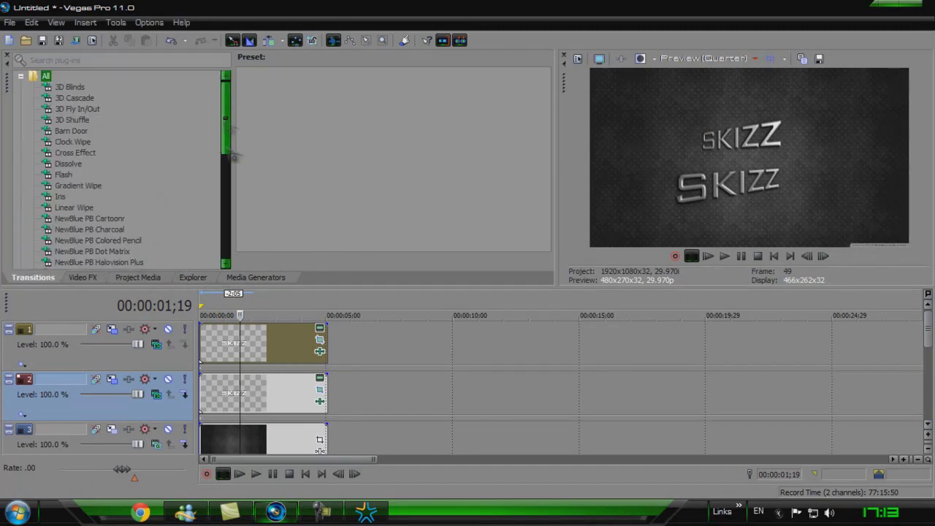
left_click(257, 277)
left_click(81, 142)
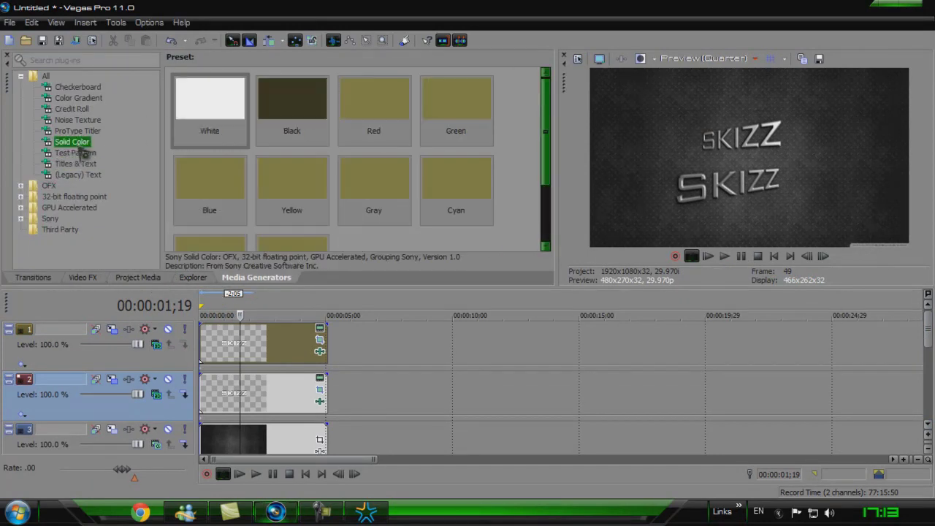
left_click(93, 154)
left_click(93, 130)
left_click(99, 120)
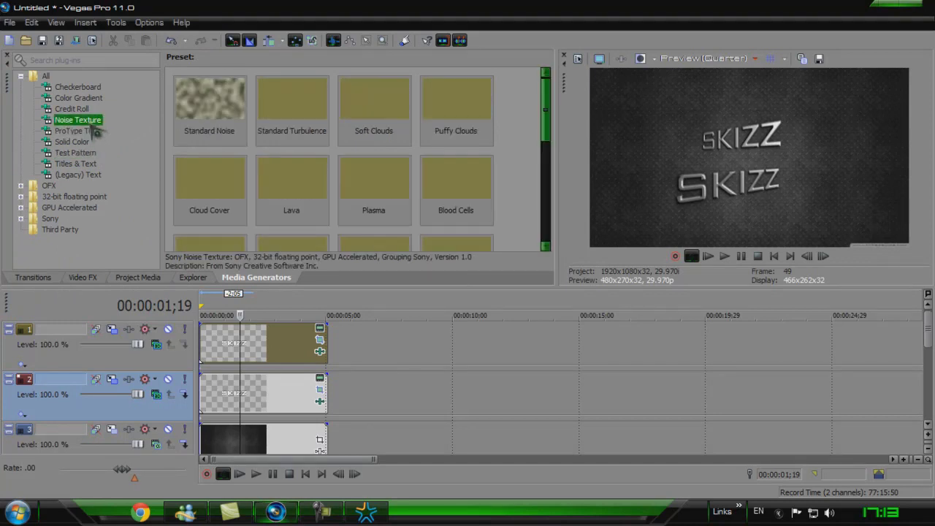
Examine the Noise Texture presets, from Standard Noise and Blood Cells through to the Microscopic Threads textures
left_click_drag(542, 105, 541, 173)
left_click(189, 101)
left_click(275, 98)
left_click(365, 99)
left_click(462, 100)
left_click(459, 190)
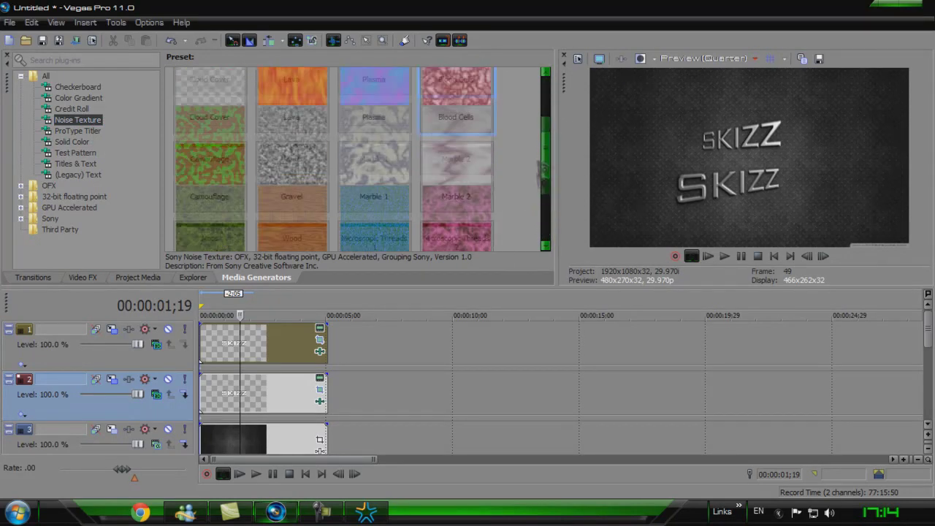
scroll(544, 168, "down", 2)
scroll(546, 157, "up", 3)
scroll(548, 150, "down", 2)
scroll(552, 139, "up", 2)
scroll(548, 139, "down", 2)
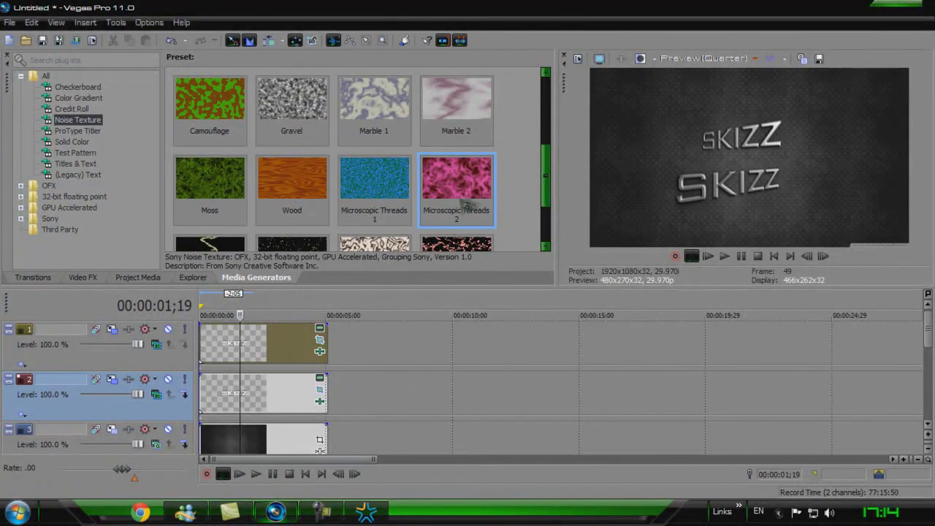
Add the Microscopic Threads 2 noise texture to track 2 after the title and place the cursor at its start, 00:00:06;18
left_click_drag(471, 191, 372, 396)
left_click(383, 10)
left_click(361, 395)
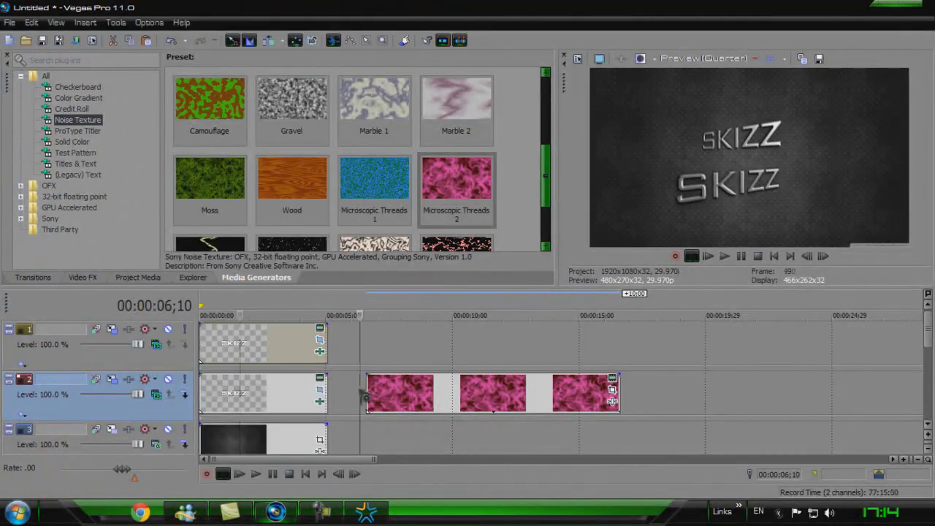
left_click(365, 391)
left_click(333, 388)
left_click(367, 389)
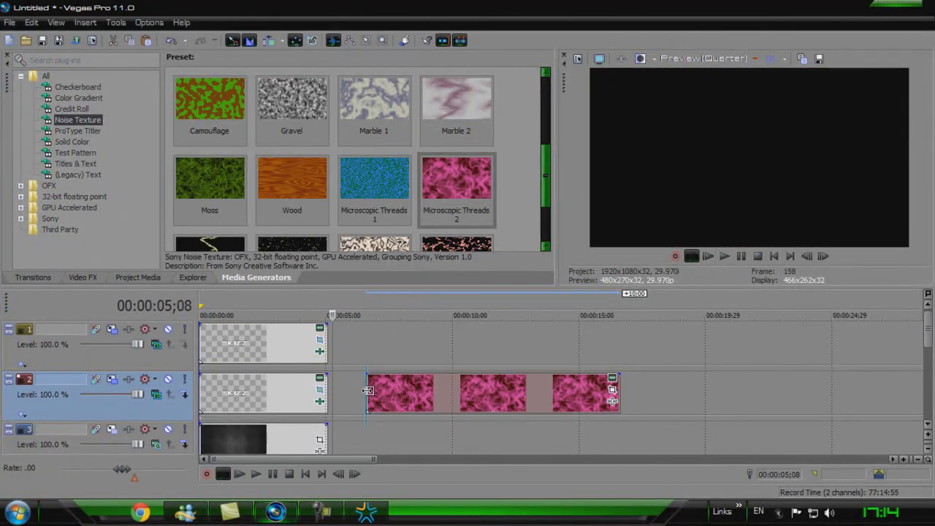
scroll(439, 360, "up", 3)
scroll(441, 370, "down", 6)
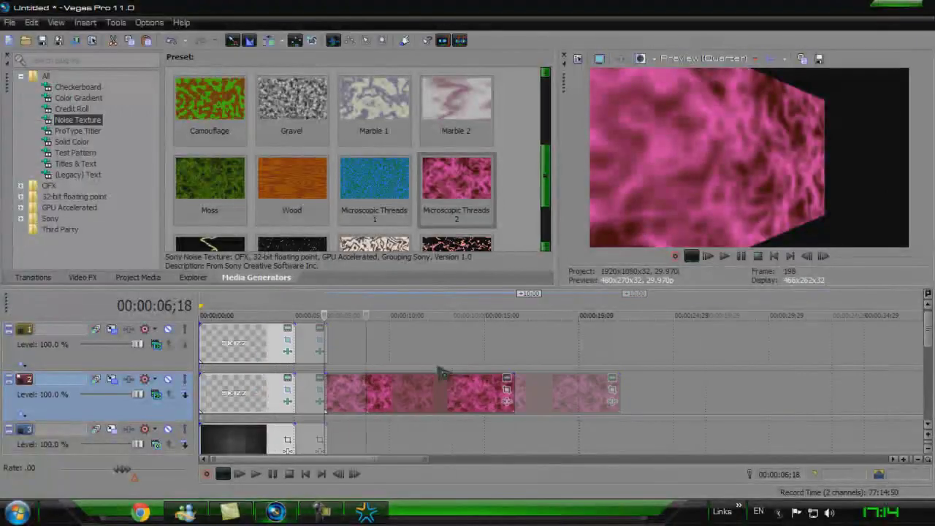
Shorten the noise texture on track 2 by trimming about 2:11 off its end
left_click(336, 388)
left_click(304, 395)
left_click(315, 394)
left_click(368, 396)
left_click(305, 395)
left_click(311, 395)
left_click(325, 395)
left_click(581, 387)
left_click(326, 396)
scroll(467, 387, "up", 2)
scroll(446, 398, "down", 4)
left_click_drag(407, 387, 379, 394)
left_click(317, 394)
scroll(328, 383, "up", 3)
scroll(355, 358, "down", 5)
scroll(355, 375, "up", 2)
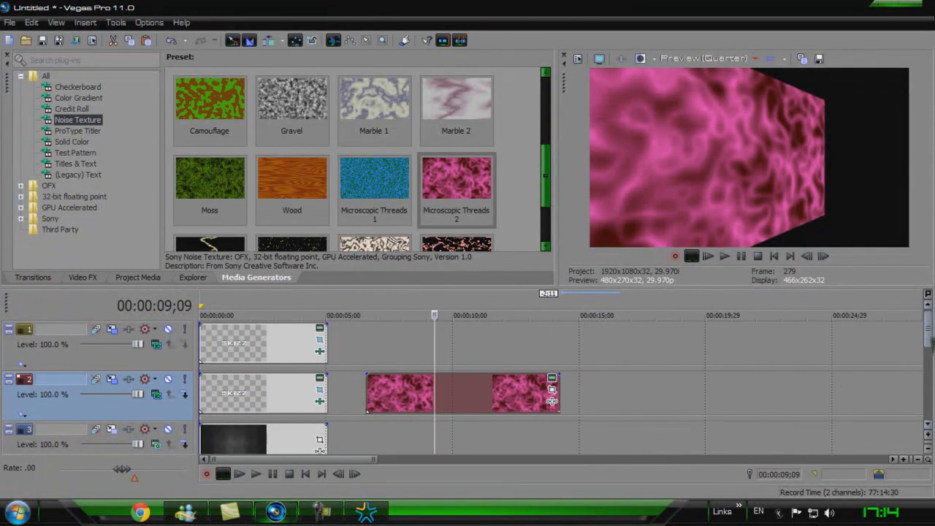
Move the dark background down to track 4 and place the noise texture on track 3 at the timeline start
left_click(261, 392)
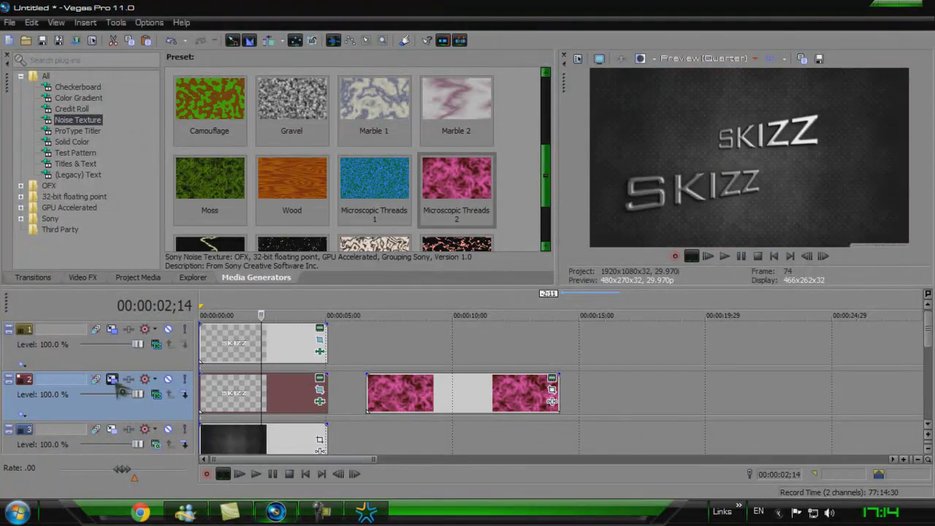
left_click(408, 394)
left_click_drag(929, 339, 928, 372)
left_click_drag(253, 357, 247, 396)
left_click_drag(928, 363, 929, 353)
left_click_drag(470, 355, 236, 389)
left_click(236, 388)
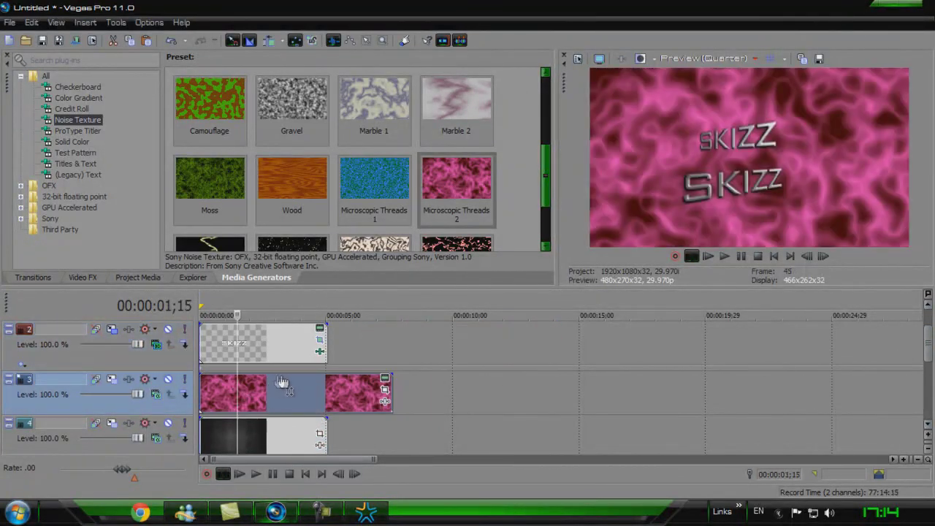
Lower the noise texture's opacity, move it along track 3 to begin at 00:00:08;09, and place the cursor at its start
left_click(270, 443)
left_click(229, 436)
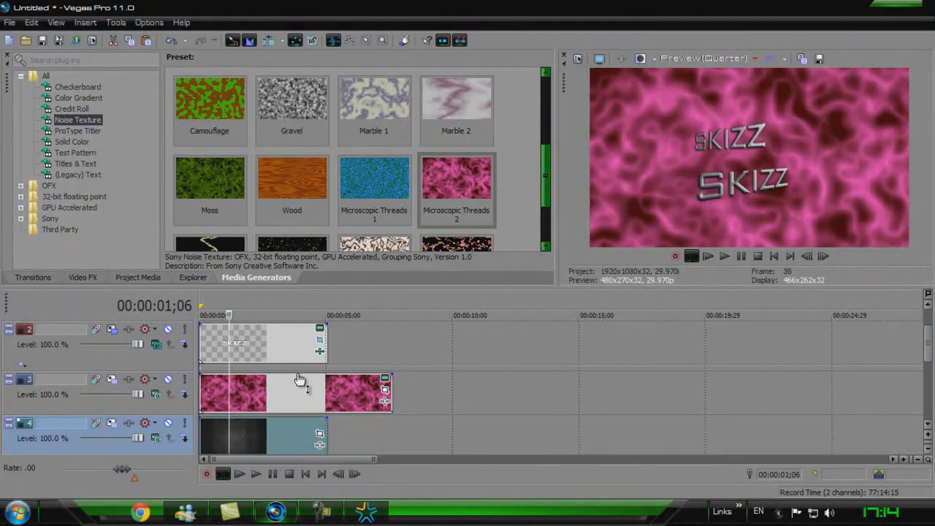
left_click(281, 397)
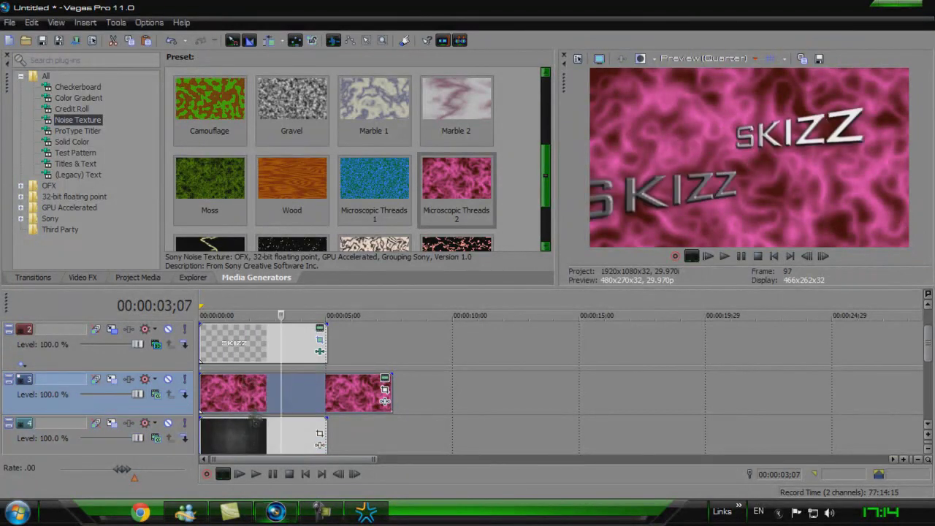
left_click_drag(303, 375, 527, 397)
left_click(410, 393)
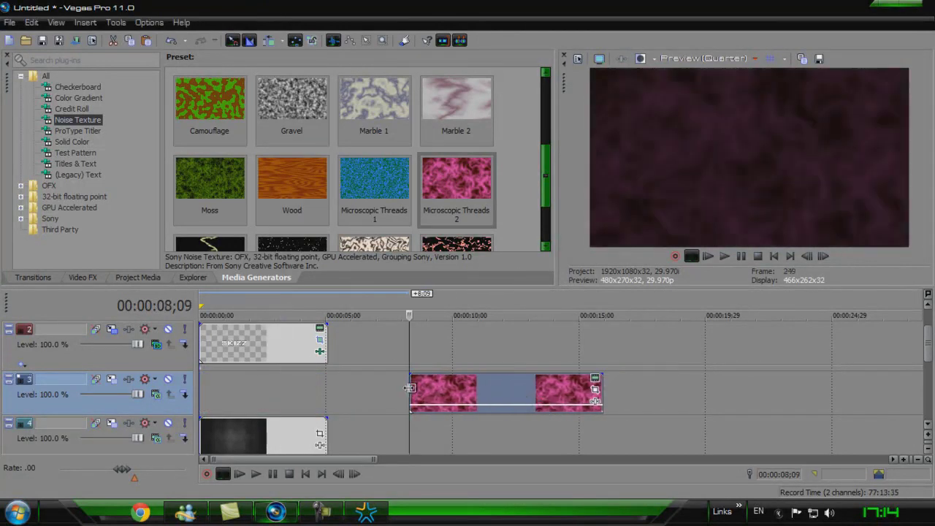
left_click(465, 393)
left_click(535, 393)
left_click(404, 393)
left_click(431, 398)
left_click(501, 399)
left_click(400, 398)
left_click(410, 387)
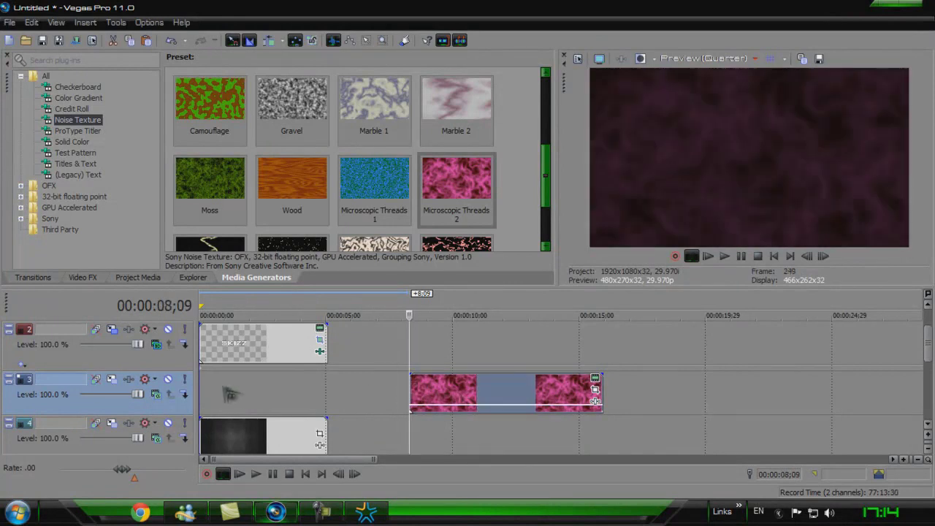
Recolour the noise texture with Color 1 blue (211, 0.96, 0.9, 1.0) and Color 2 black, and restore the event's full opacity
left_click(596, 379)
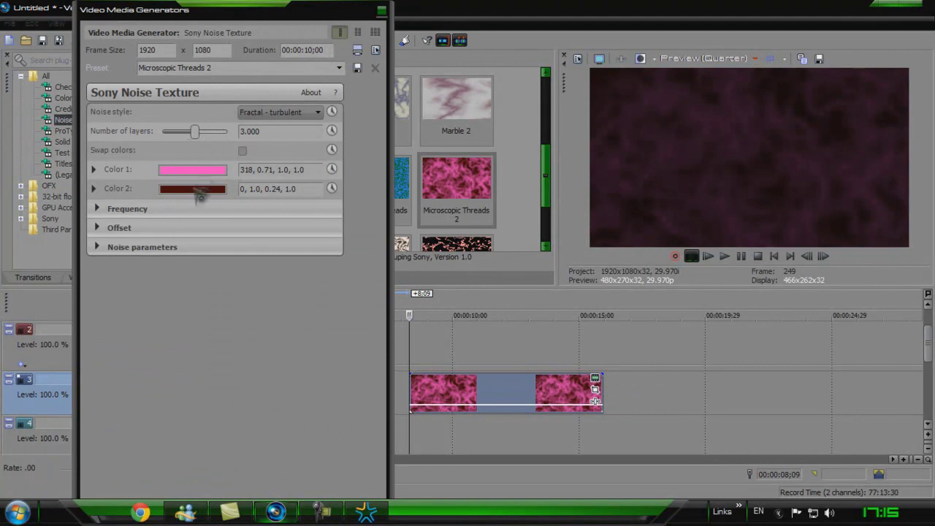
left_click(222, 189)
left_click_drag(224, 324, 98, 355)
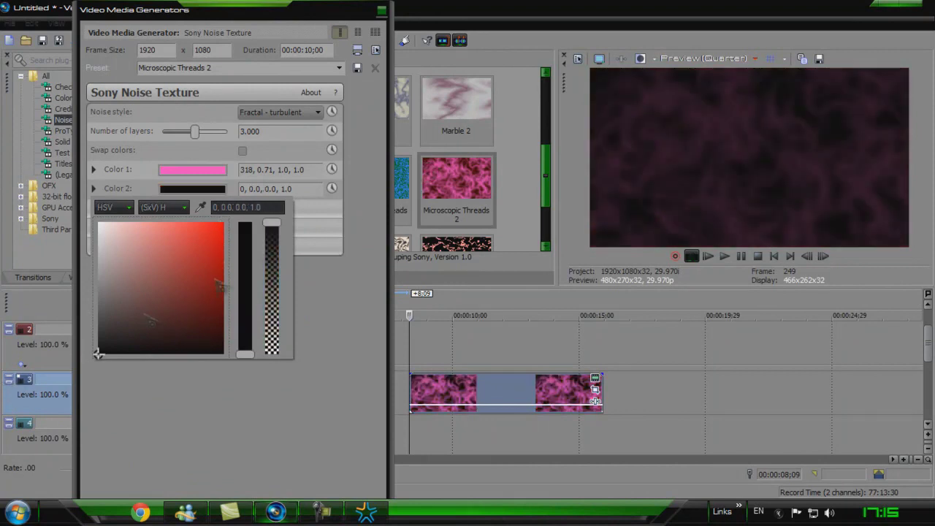
left_click(219, 172)
left_click_drag(254, 226, 257, 265)
left_click_drag(187, 205, 217, 217)
left_click(376, 249)
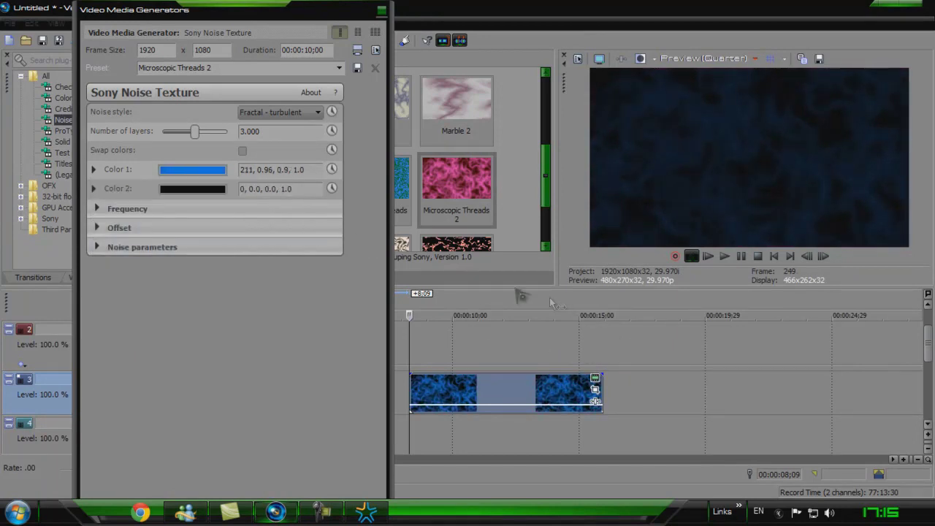
left_click_drag(518, 411, 546, 352)
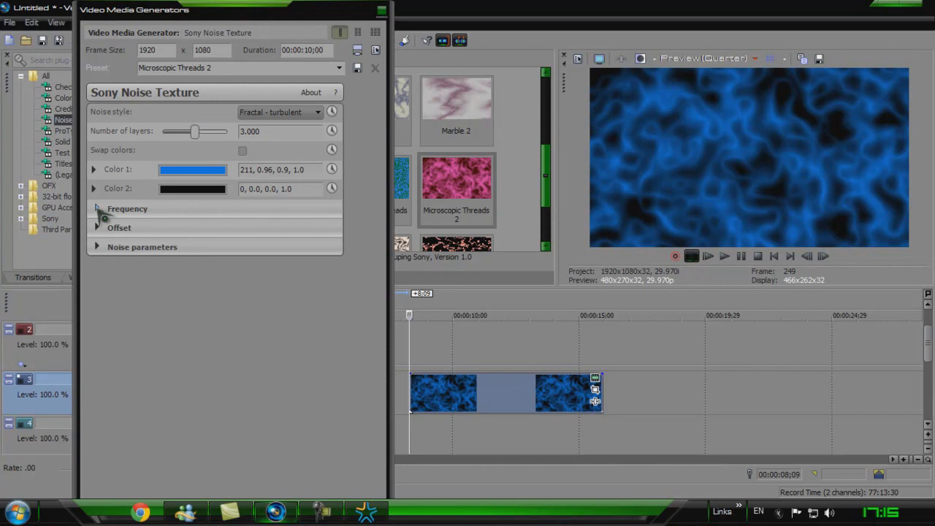
Examine the noise texture's Frequency, Offset and Noise parameters settings, leaving the Offset settings expanded
left_click(97, 209)
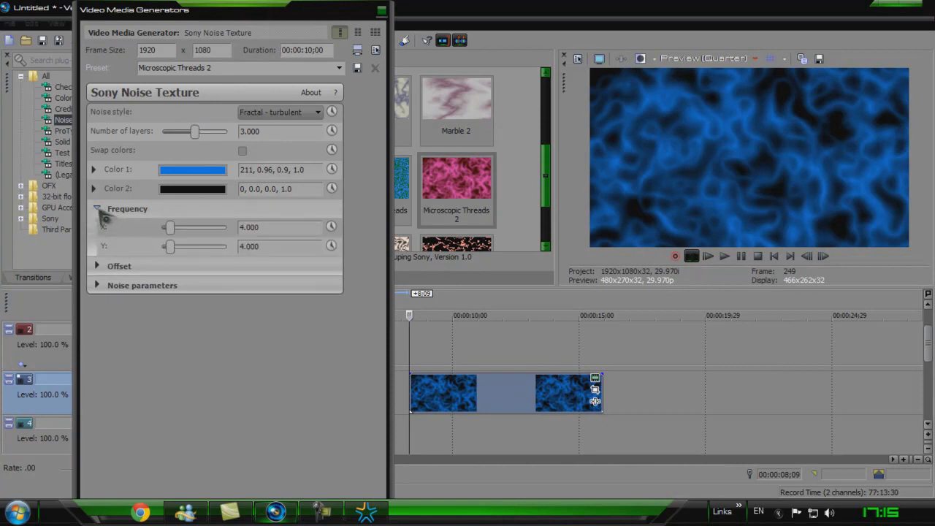
left_click(102, 209)
left_click(113, 228)
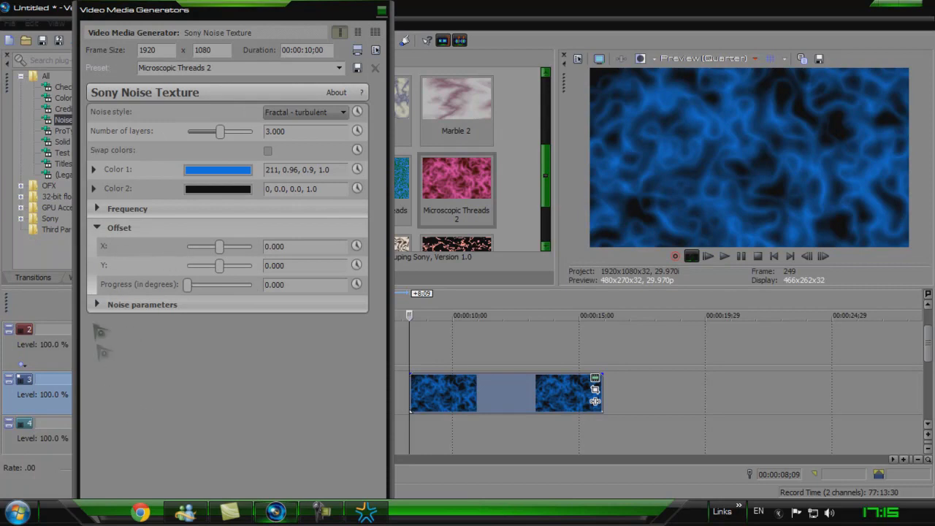
left_click(106, 307)
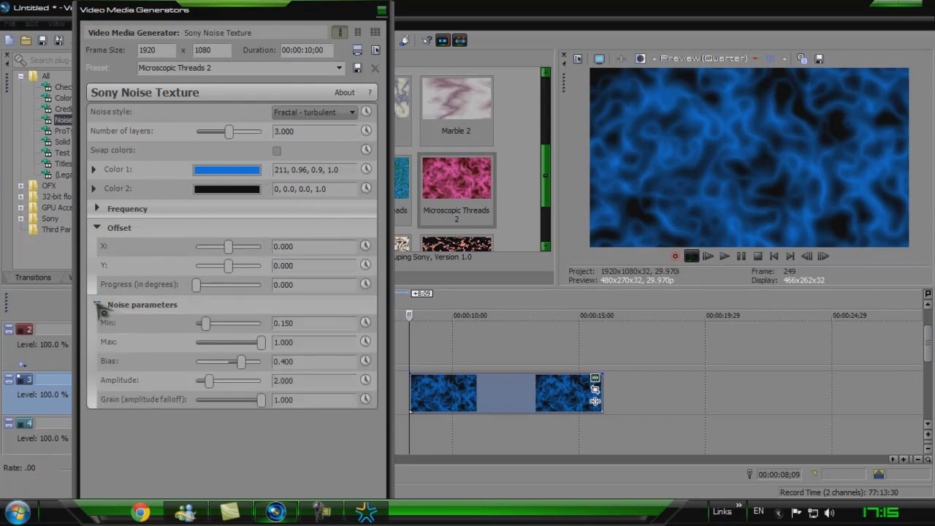
left_click(100, 305)
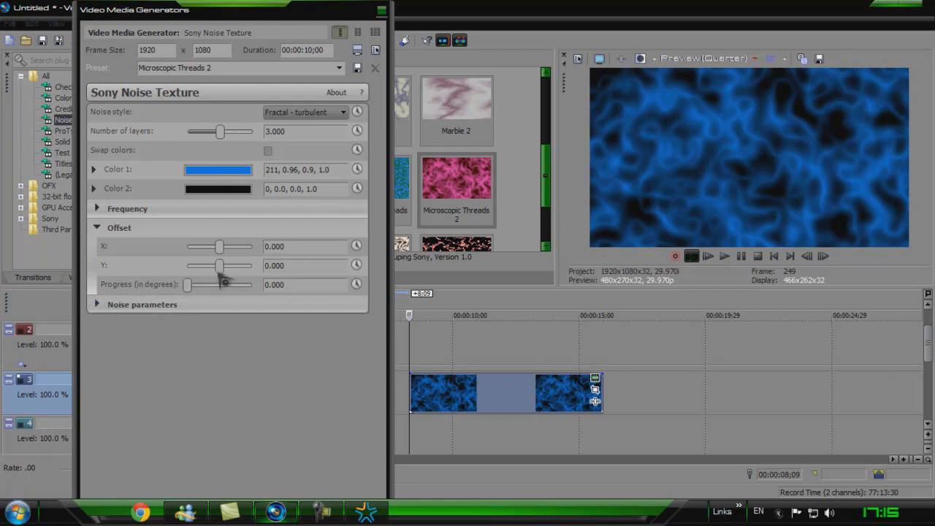
left_click(97, 306)
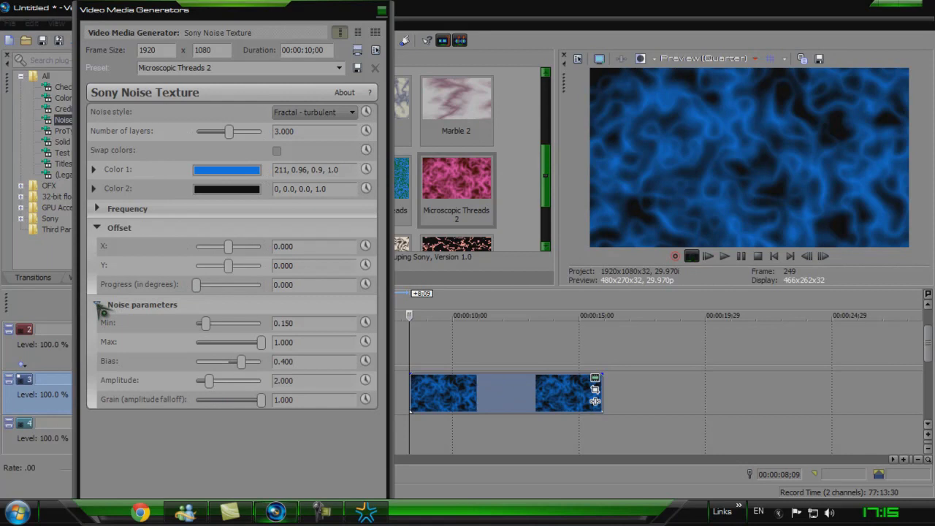
left_click(100, 305)
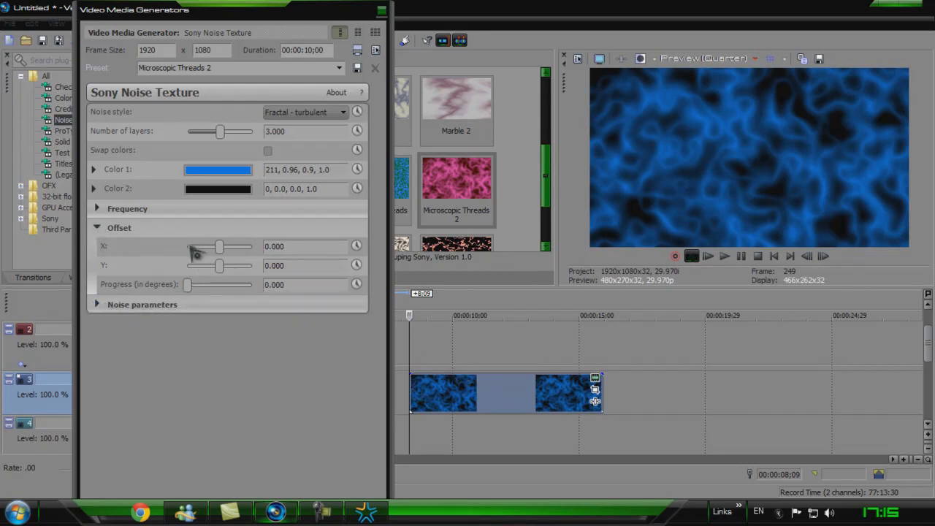
Try X offsets of 1.526 and 5.000 on the noise texture, and reset X to its default of 0.000
left_click_drag(224, 272, 231, 252)
double_click(220, 269)
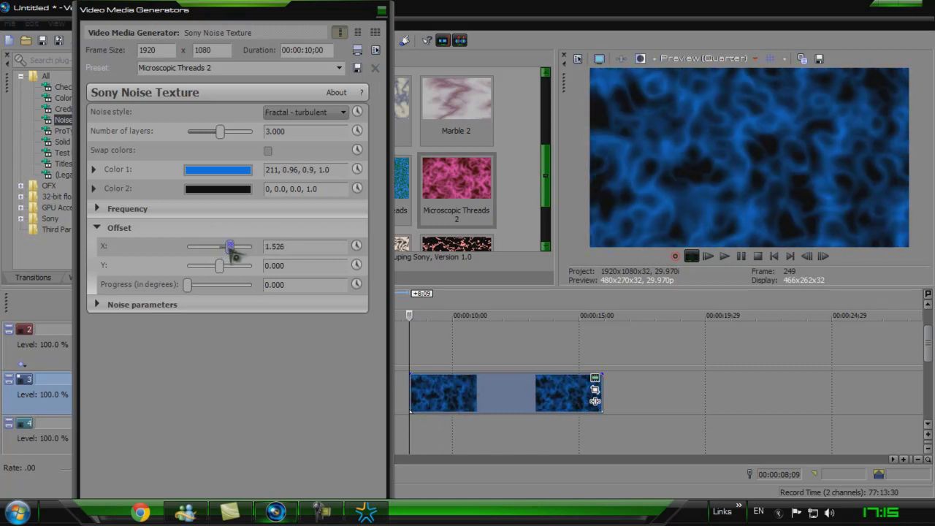
double_click(231, 247)
left_click_drag(221, 250, 255, 250)
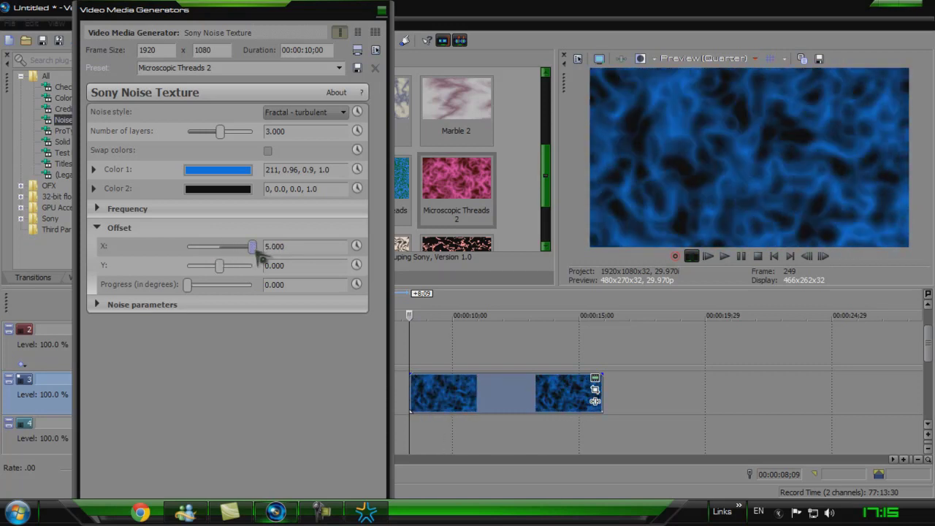
double_click(256, 248)
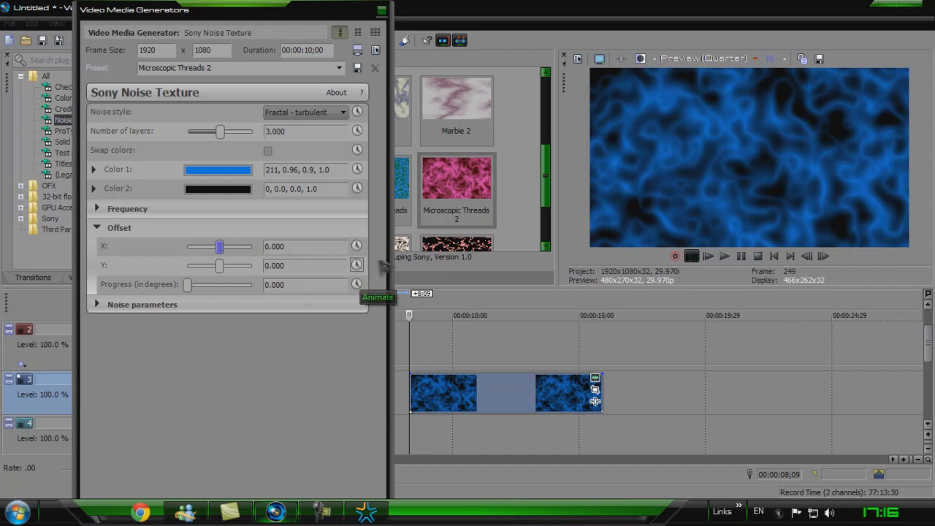
Animate the Y offset from the texture's start to 0.684 at its end, 00:00:15;28, and preview the movement
left_click(357, 265)
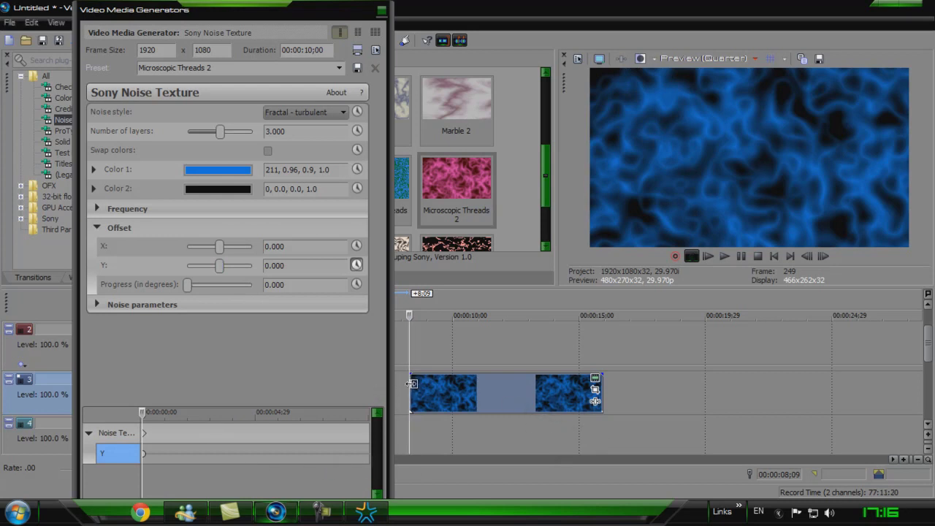
left_click(612, 398)
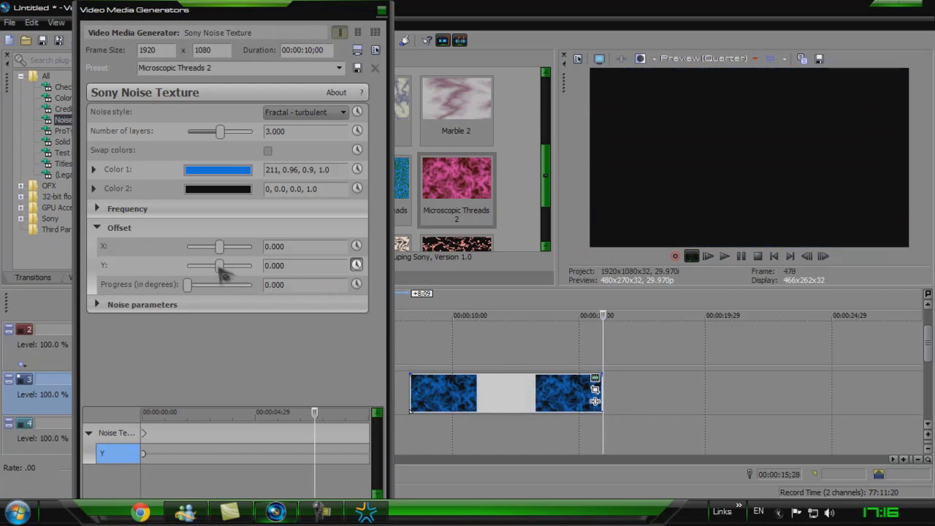
left_click_drag(224, 268, 227, 267)
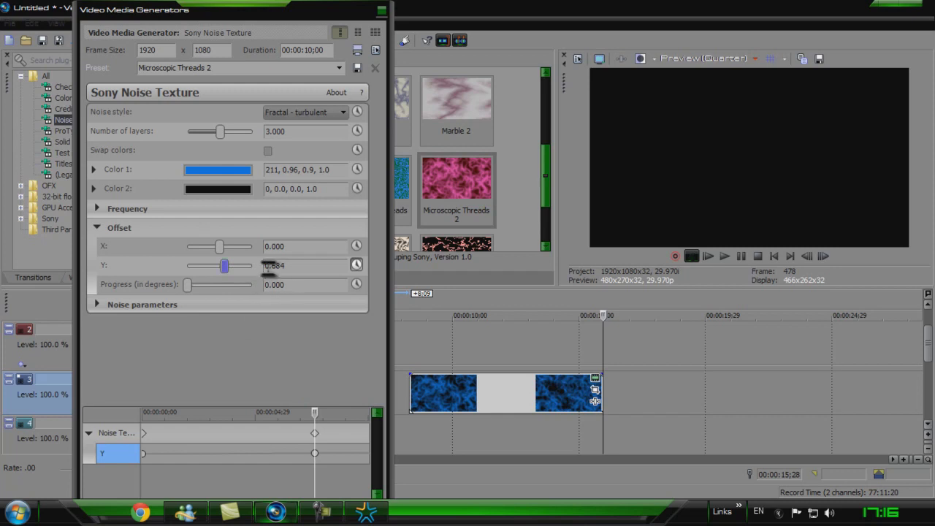
left_click(724, 256)
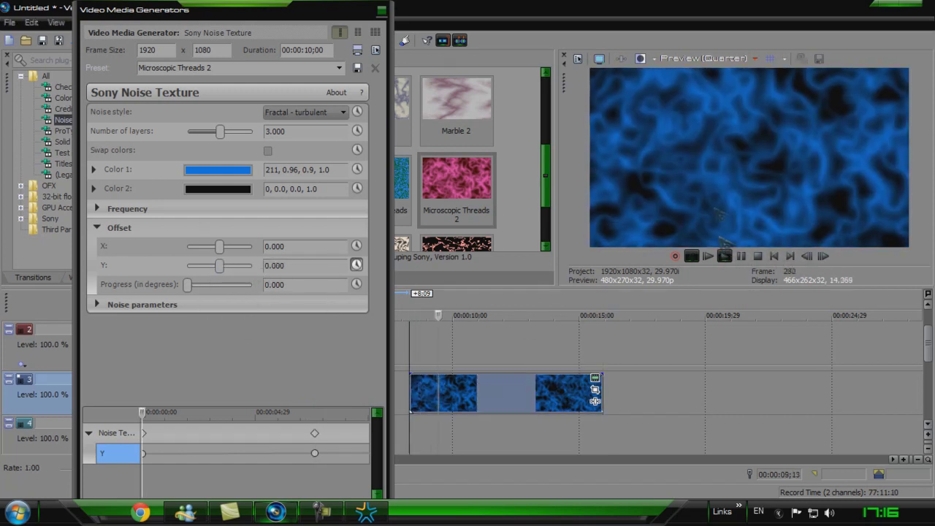
left_click(757, 256)
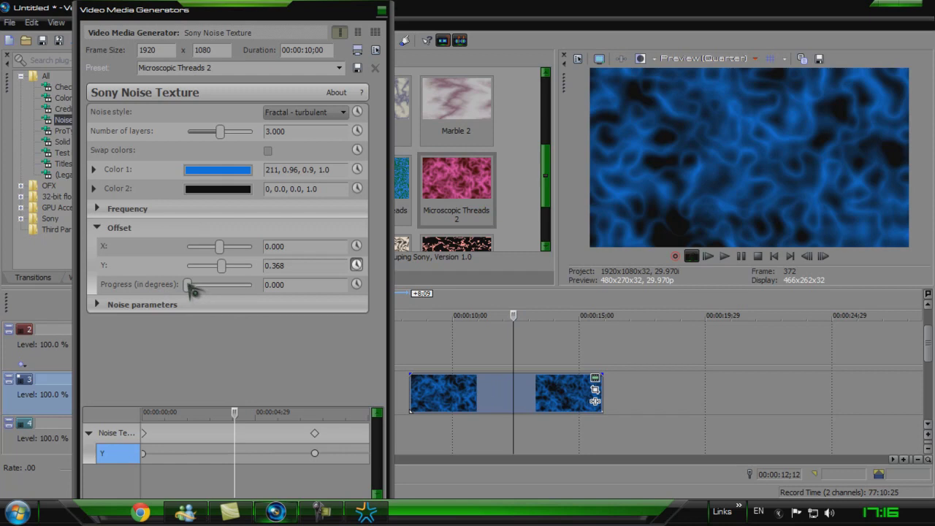
Enable animation for the offset Progress and add a slightly raised Progress keyframe near the texture's start, at 00:00:08;12
mouse_move(191, 289)
left_mouse_down()
mouse_move(255, 286)
mouse_move(187, 286)
left_mouse_up()
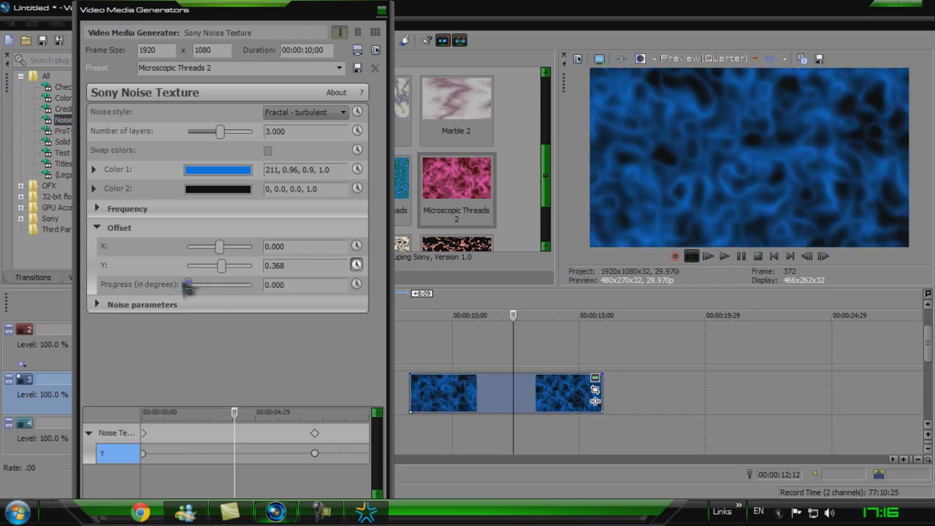
left_click(357, 285)
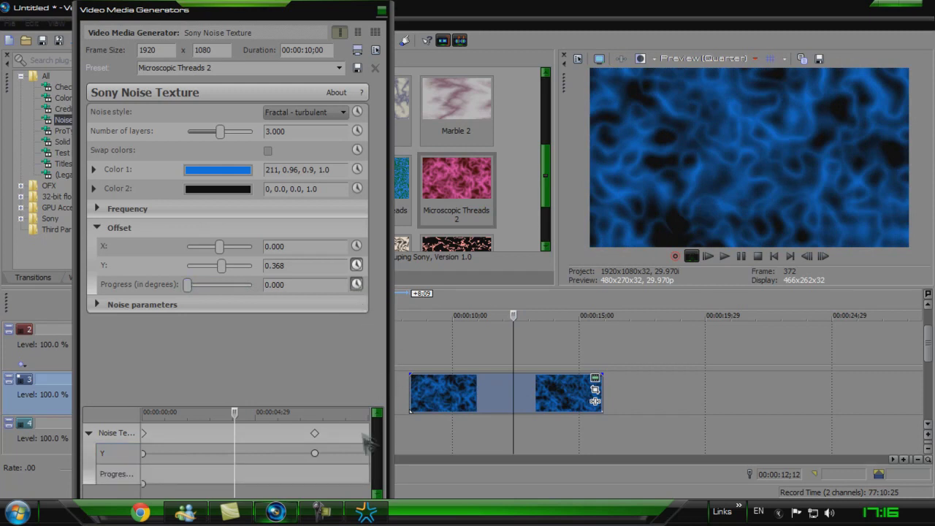
left_click(148, 492)
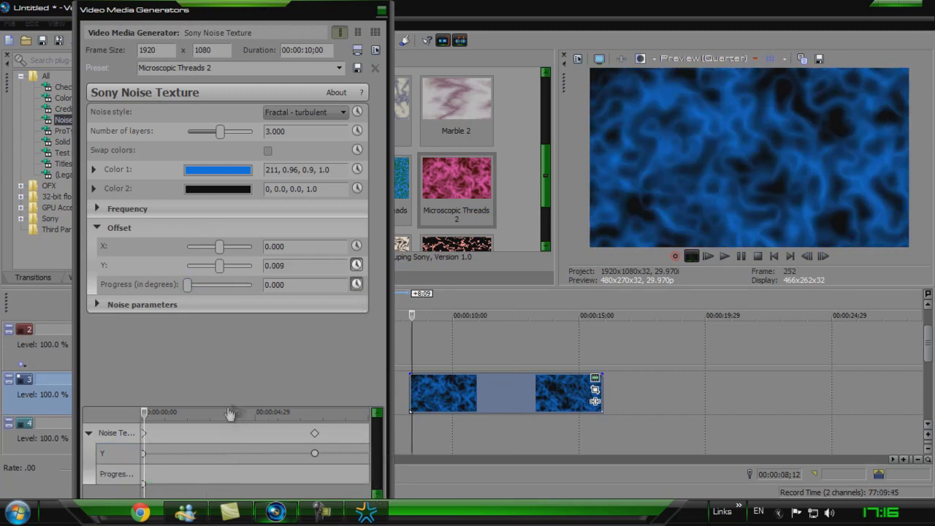
left_click_drag(195, 290, 197, 289)
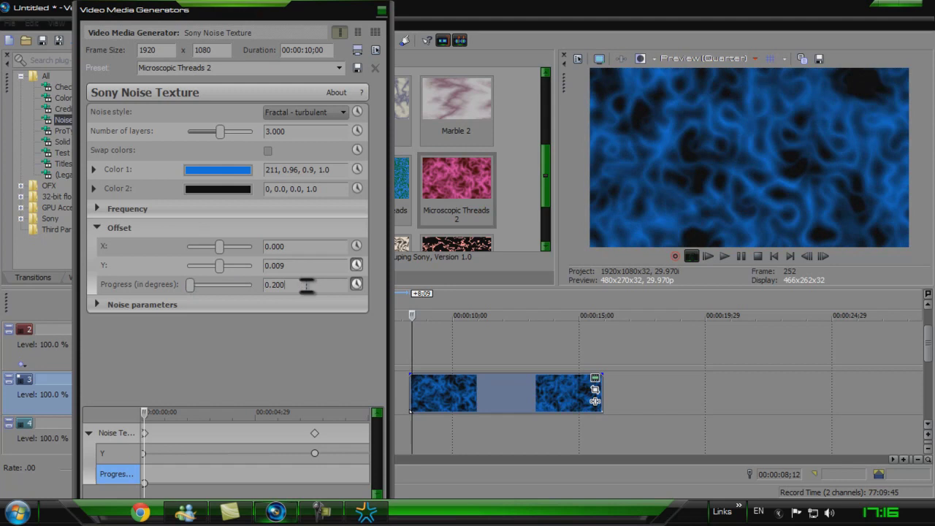
left_click(147, 489)
left_click(143, 486)
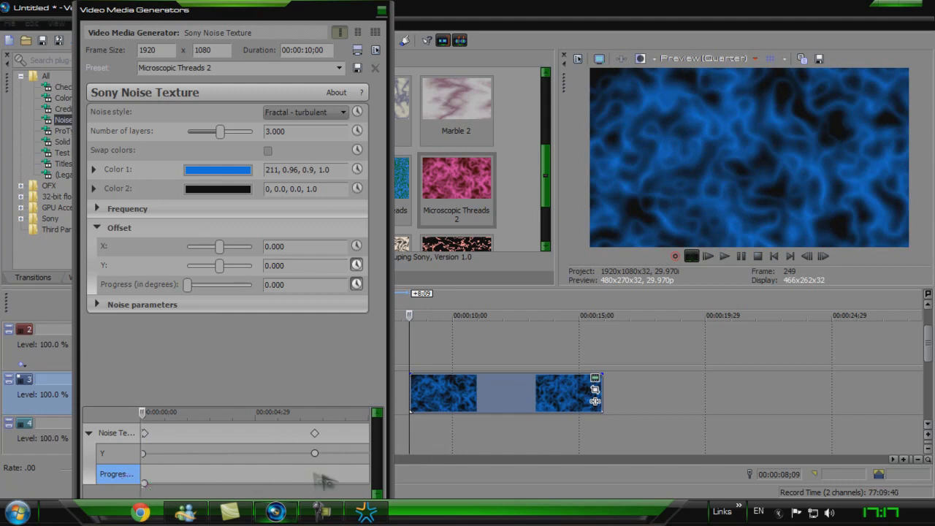
Raise Progress to about 1.579 at the texture's end, 00:00:15;28, close the generator settings and preview the texture from its start
left_click(597, 387)
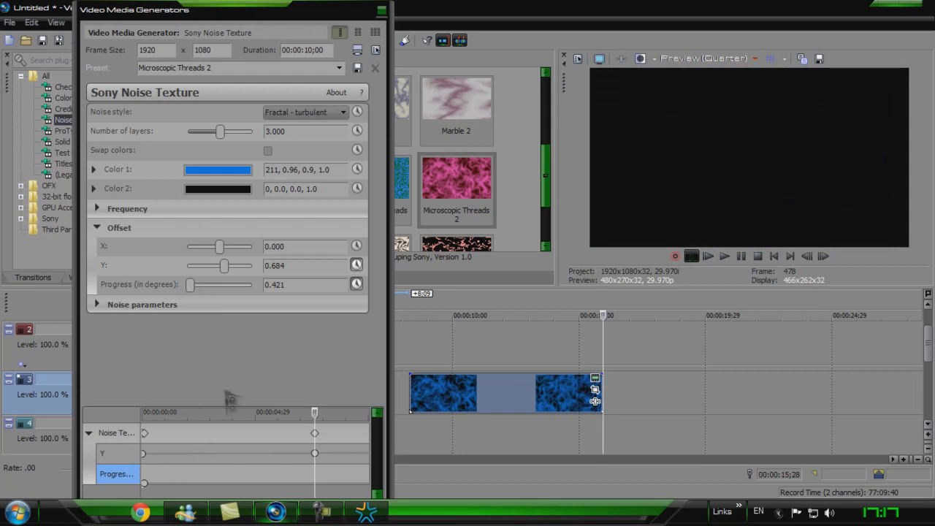
left_click_drag(191, 287, 206, 294)
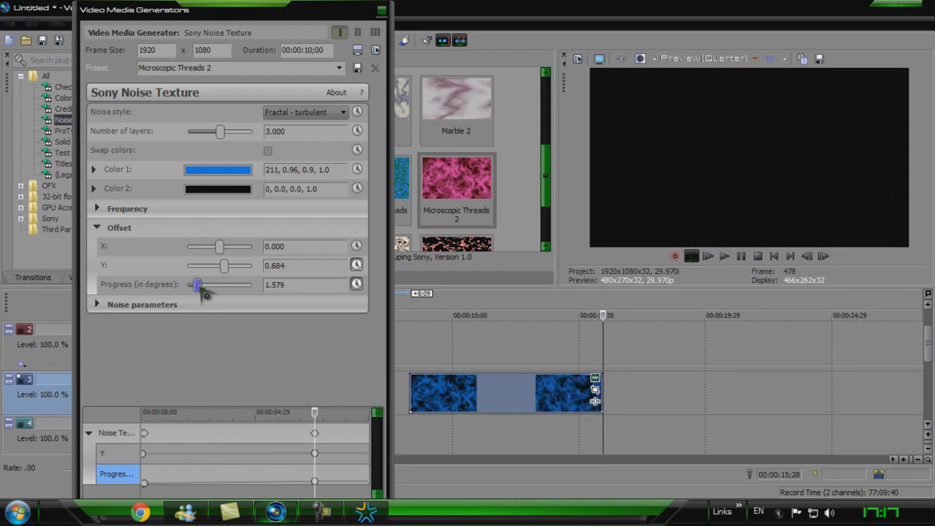
left_click(381, 11)
left_click(410, 392)
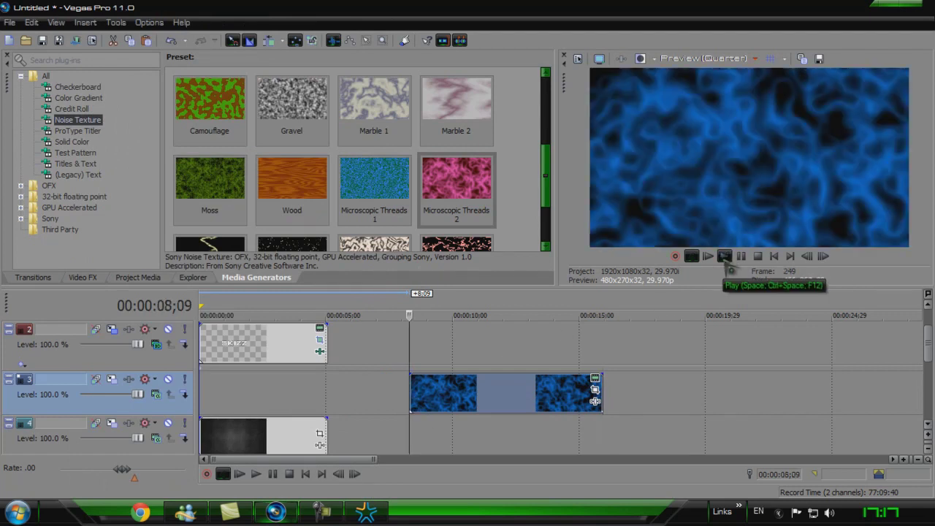
left_click(724, 257)
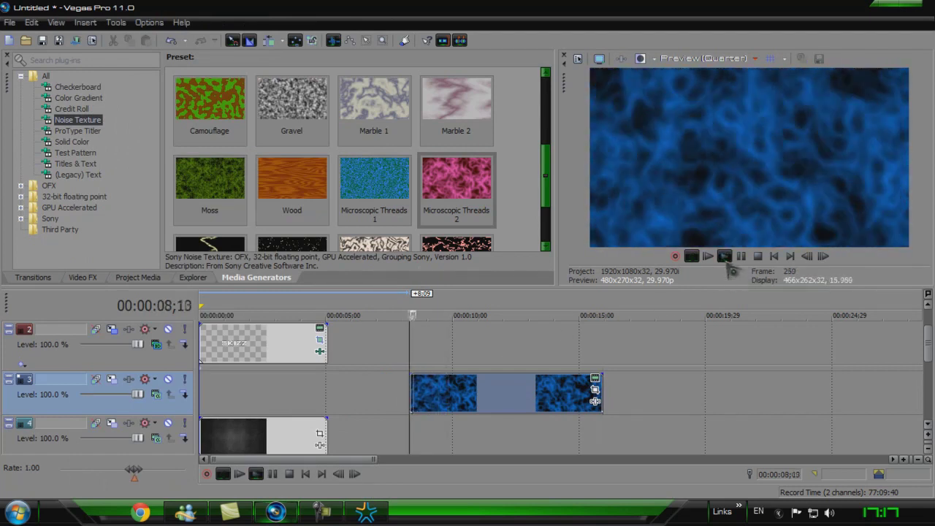
left_click(740, 257)
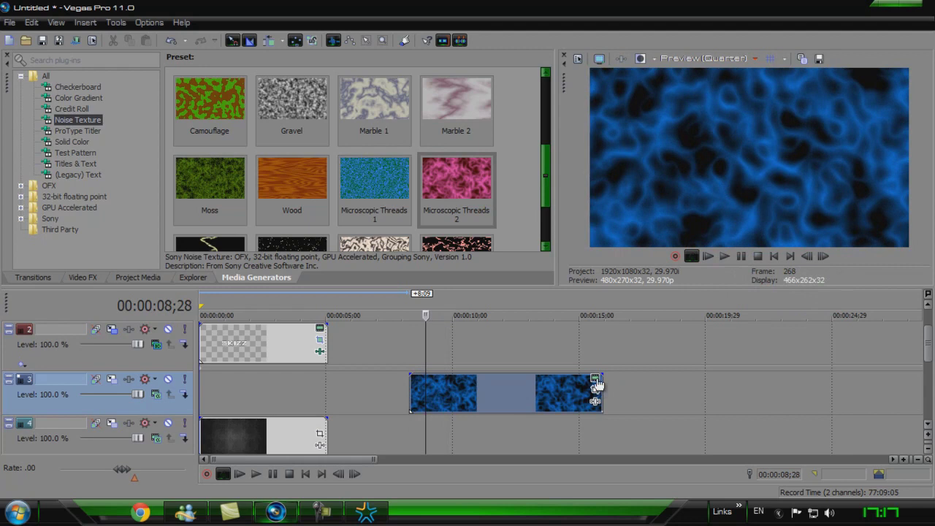
Set the noise texture's Progress to 0.000 at its start, 00:00:08;09, close the generator settings and preview the texture
left_click(596, 379)
left_click(146, 484)
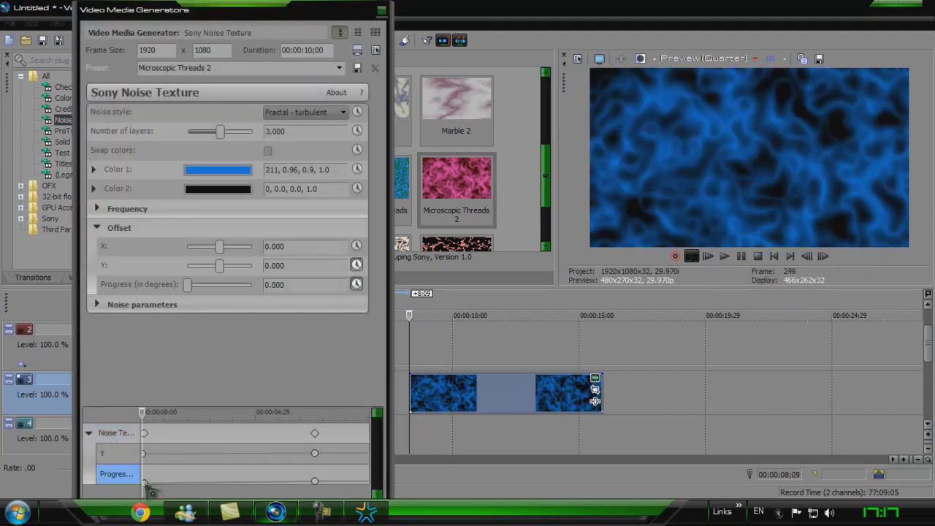
left_click_drag(145, 485, 146, 483)
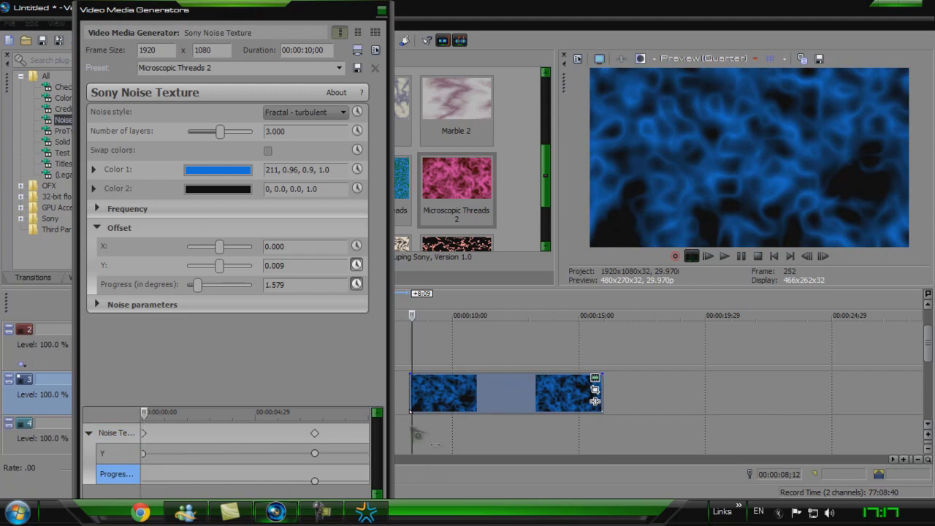
left_click(411, 393)
left_click_drag(197, 285, 162, 287)
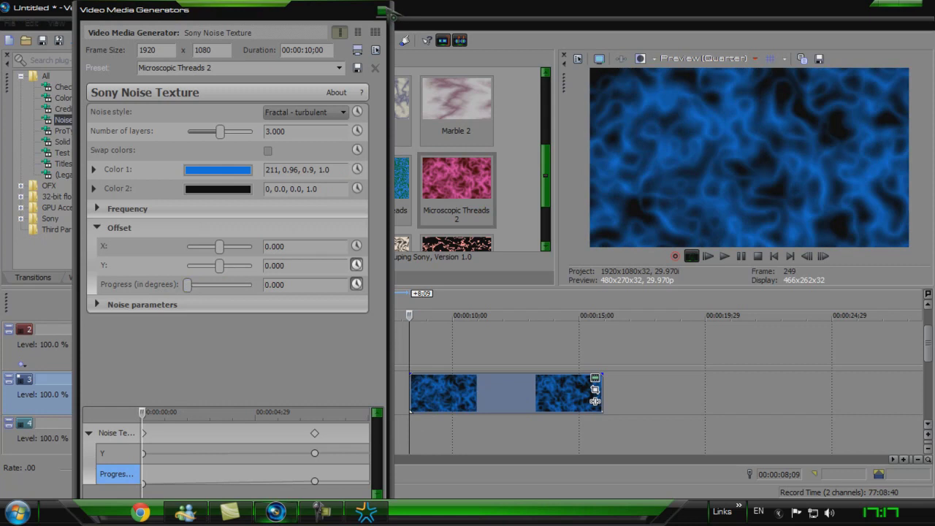
left_click(385, 11)
left_click(724, 255)
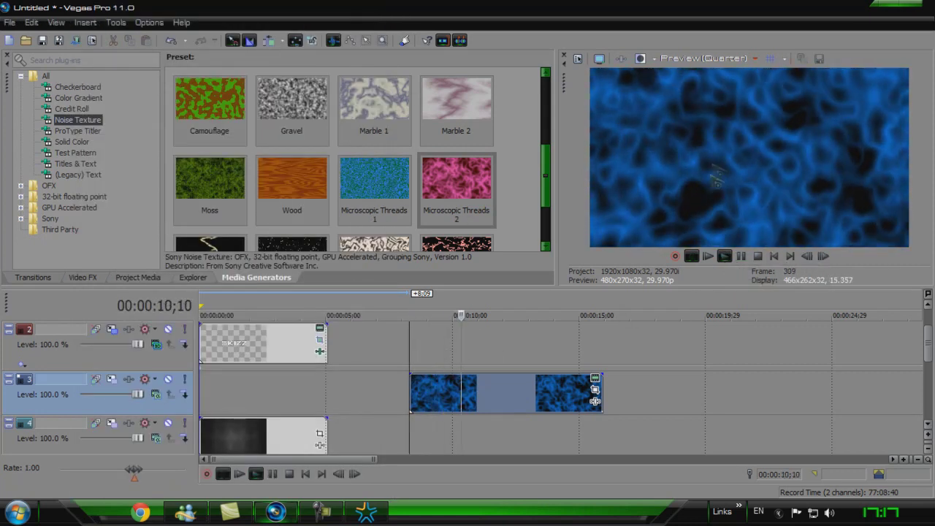
left_click(741, 256)
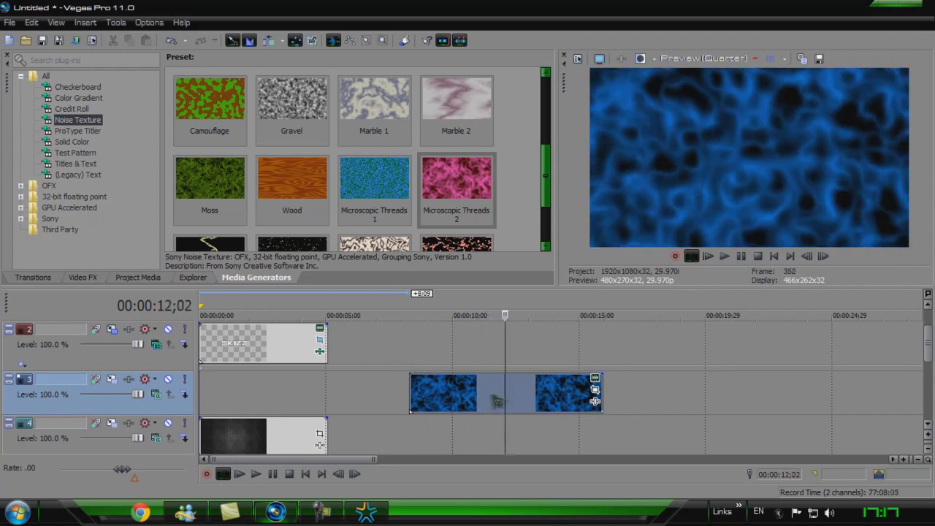
Move the noise texture event to the start of the timeline and preview it behind the SKIZZ titles
left_click_drag(496, 401, 196, 398)
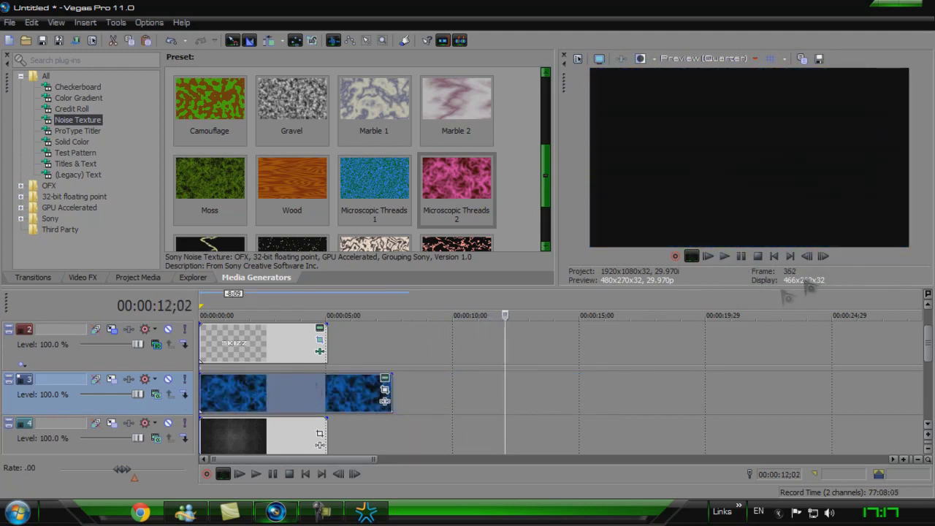
left_click(708, 256)
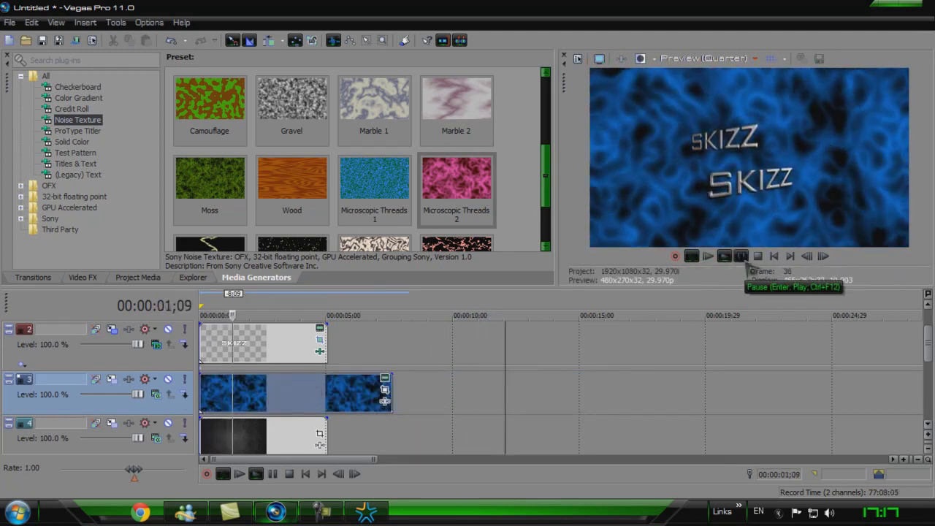
key("Return")
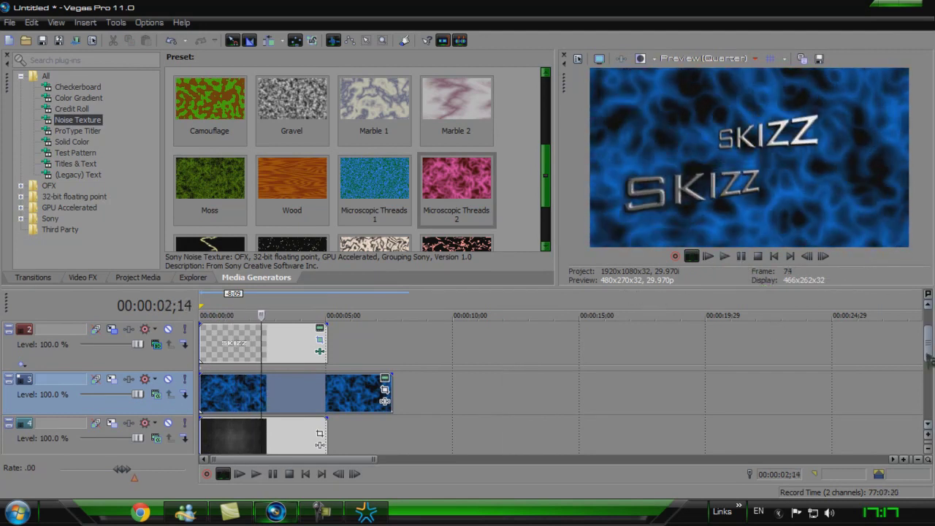
Lower the noise texture event's opacity so it blends with the dark background below, and preview the intro from the start
left_click_drag(319, 380, 315, 409)
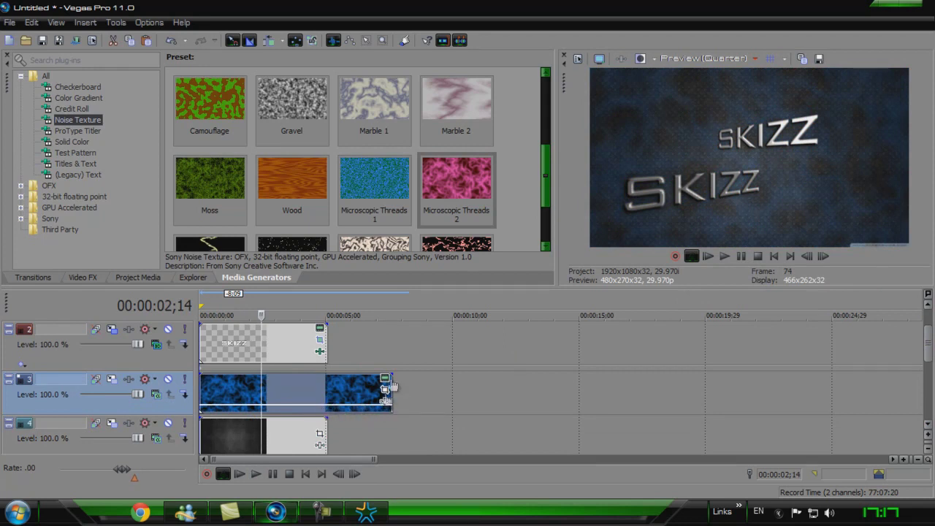
left_click(708, 257)
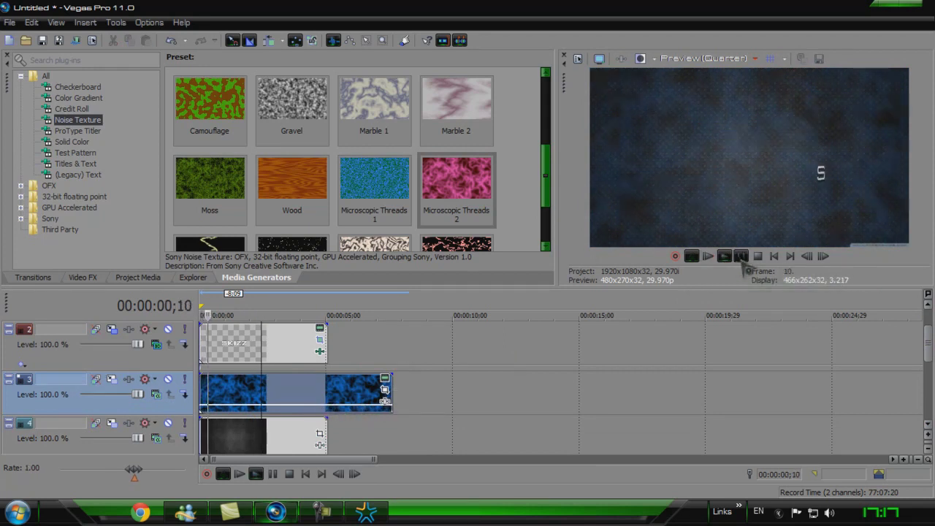
left_click(741, 256)
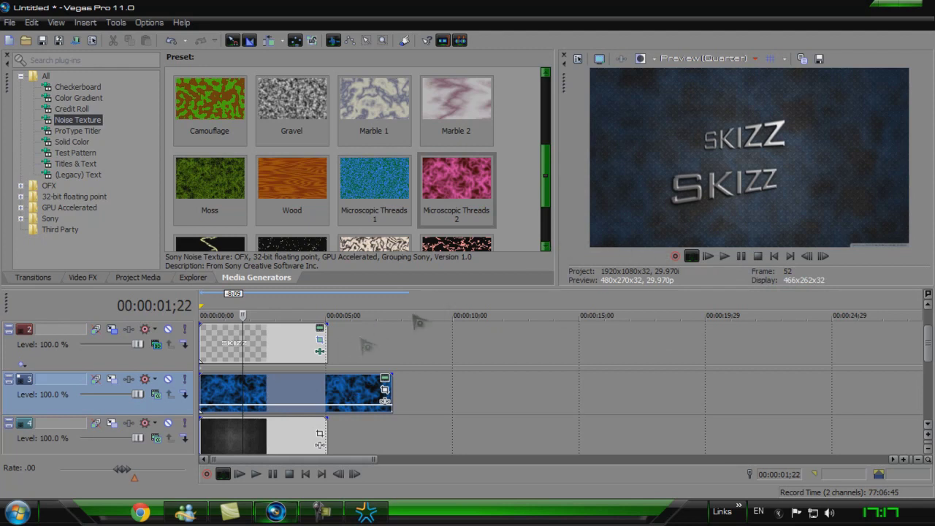
Change the noise texture's Color 1 to a muted grey-blue, 211, 0.28, 0.49, 1.0, close the generator settings and preview the intro
left_click(385, 378)
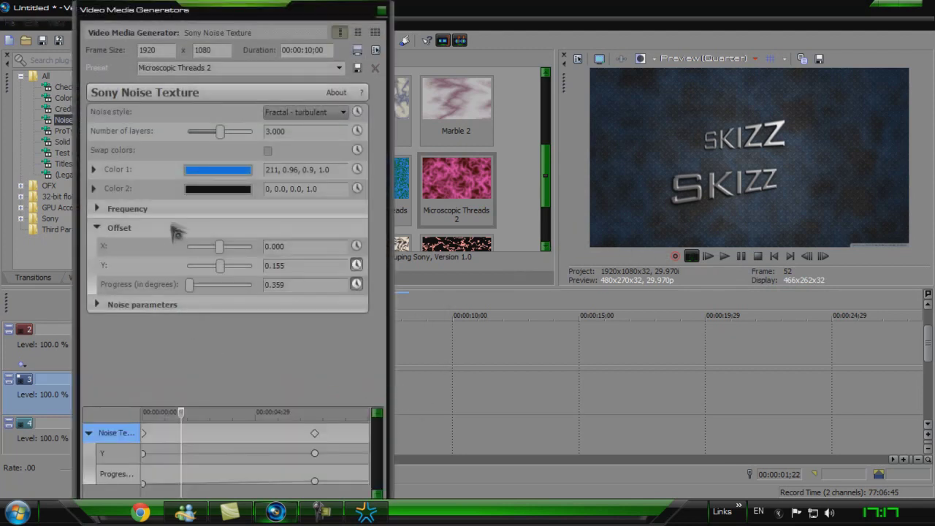
left_click(218, 171)
mouse_move(243, 217)
left_mouse_down()
mouse_move(190, 277)
mouse_move(158, 270)
left_mouse_up()
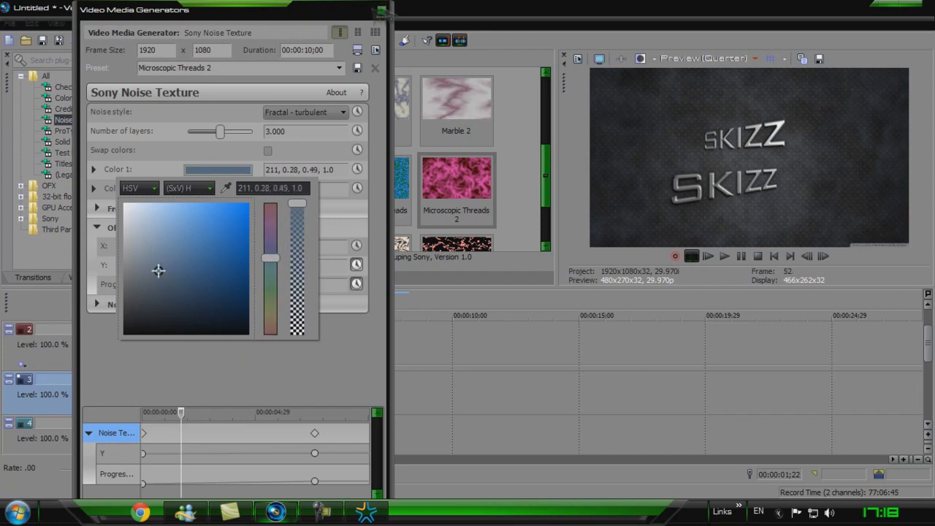
left_click(381, 12)
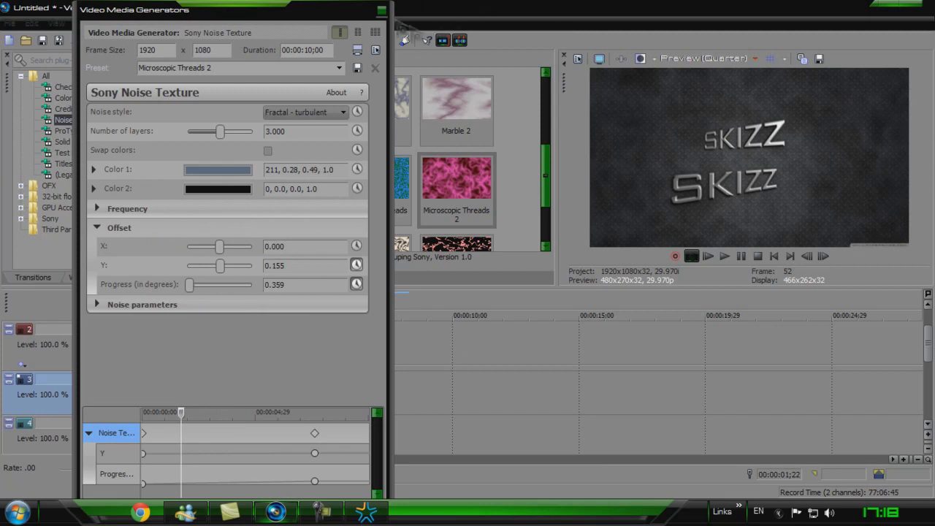
left_click(381, 11)
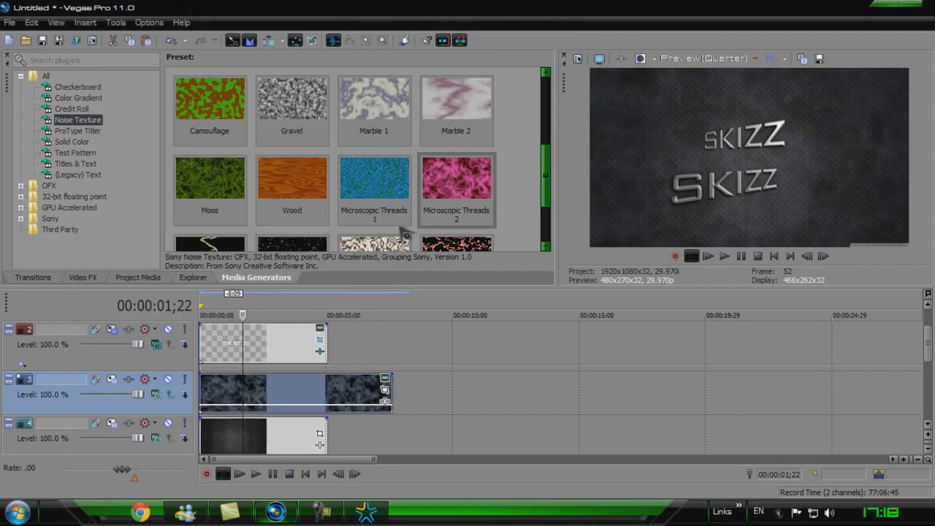
left_click(723, 257)
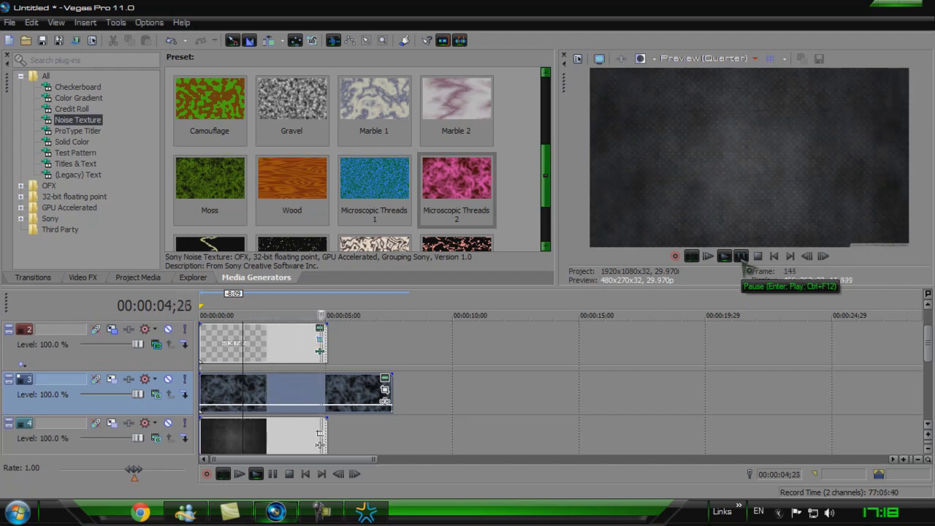
left_click(741, 256)
Extend both SKIZZ title events and the dark background event on track 4 to the end of the noise texture
left_click_drag(326, 342, 394, 335)
left_click_drag(928, 350, 929, 338)
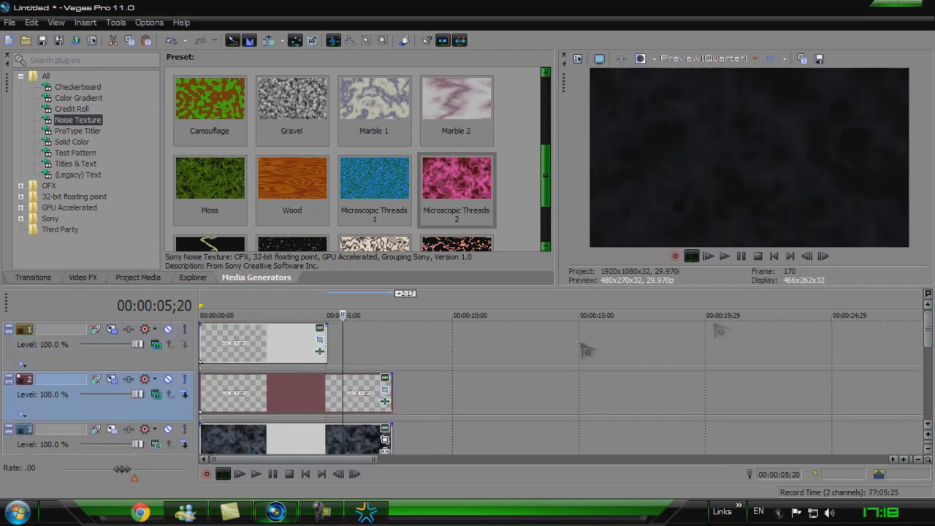
left_click_drag(327, 337, 392, 342)
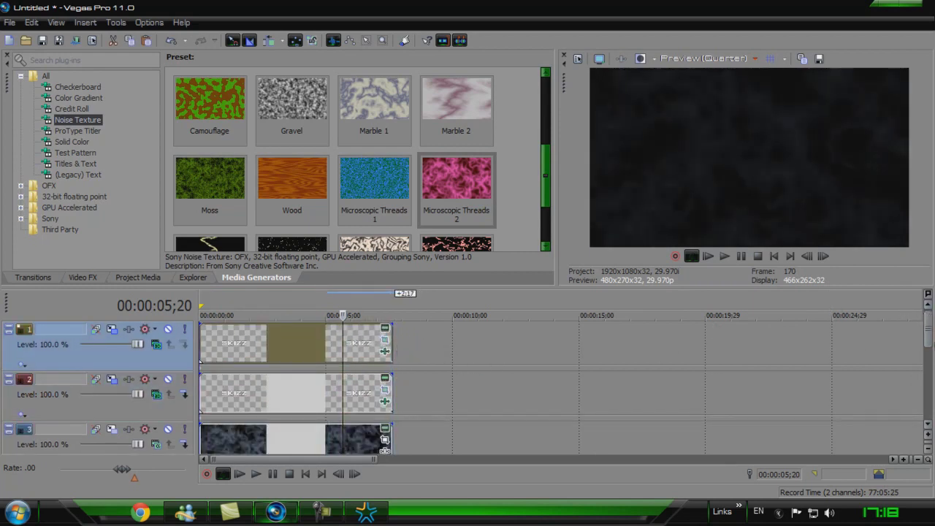
left_click_drag(928, 339, 928, 353)
left_click(262, 352)
left_click_drag(327, 431, 392, 431)
scroll(329, 343, "up", 1)
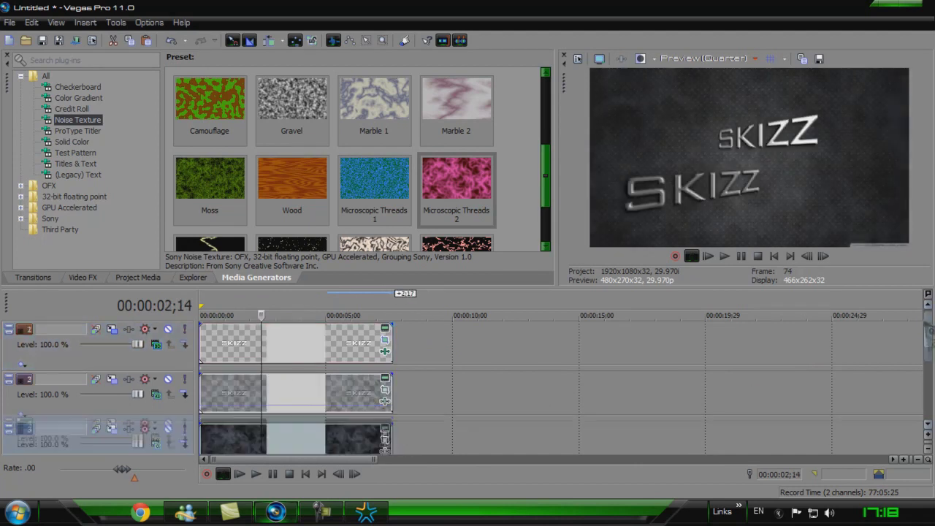
Examine the titles and background at several points along the extended intro, from its start to past its end
left_click(303, 352)
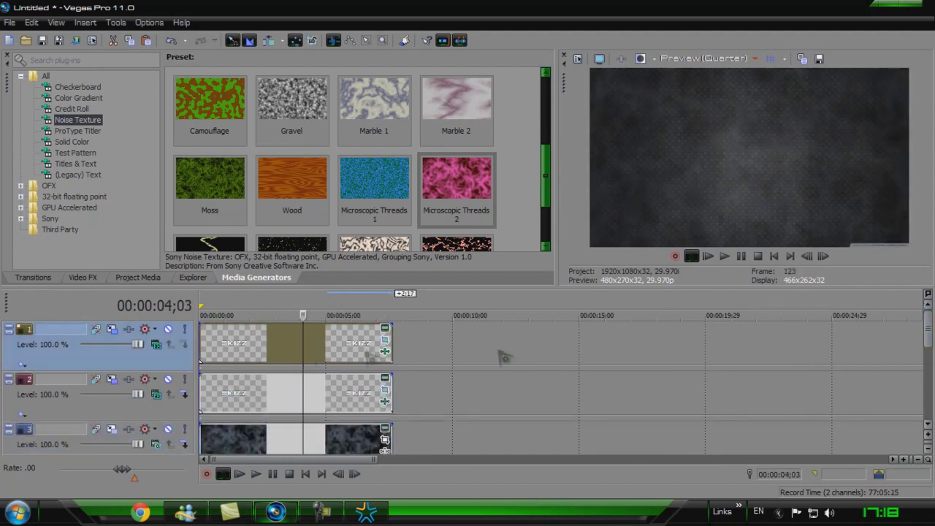
right_click(435, 343)
left_click(413, 350)
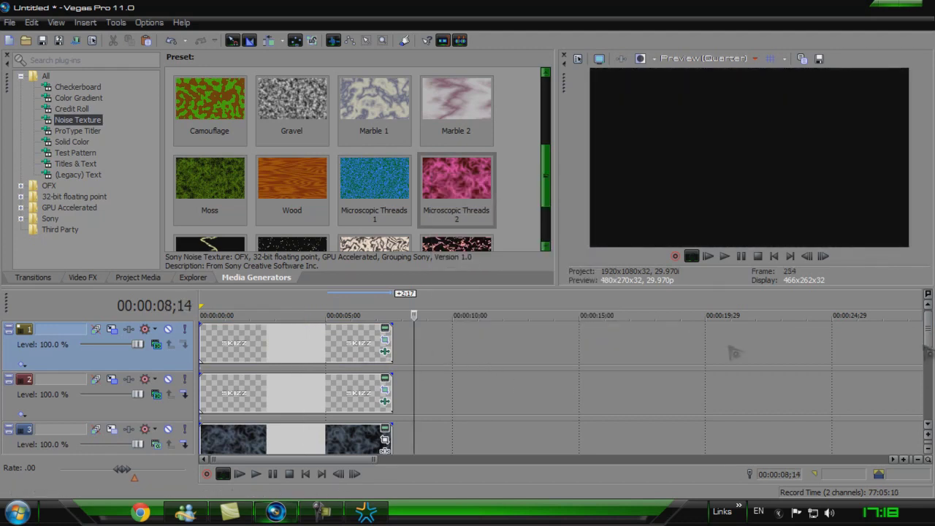
left_click(342, 343)
left_click(235, 348)
left_click(288, 347)
left_click(310, 344)
left_click(234, 346)
left_click(213, 348)
left_click(346, 348)
left_click(234, 347)
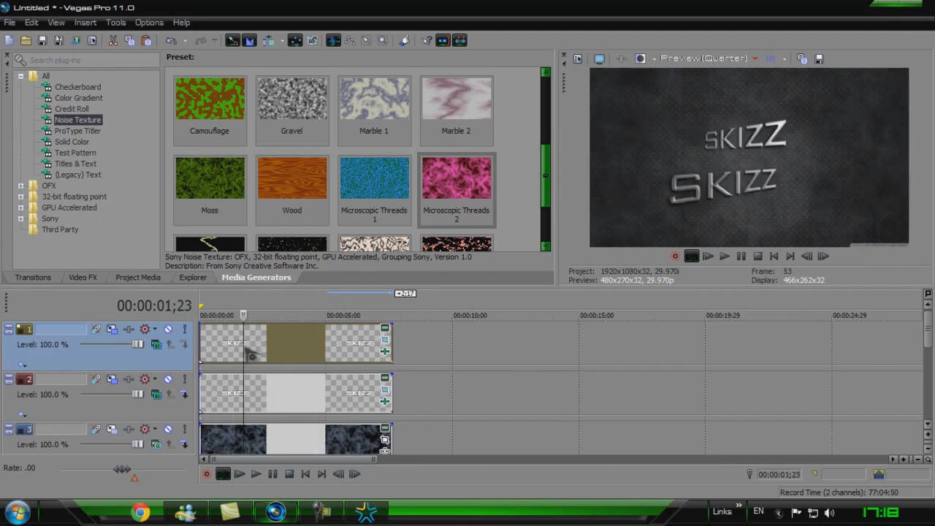
left_click(356, 343)
left_click(296, 343)
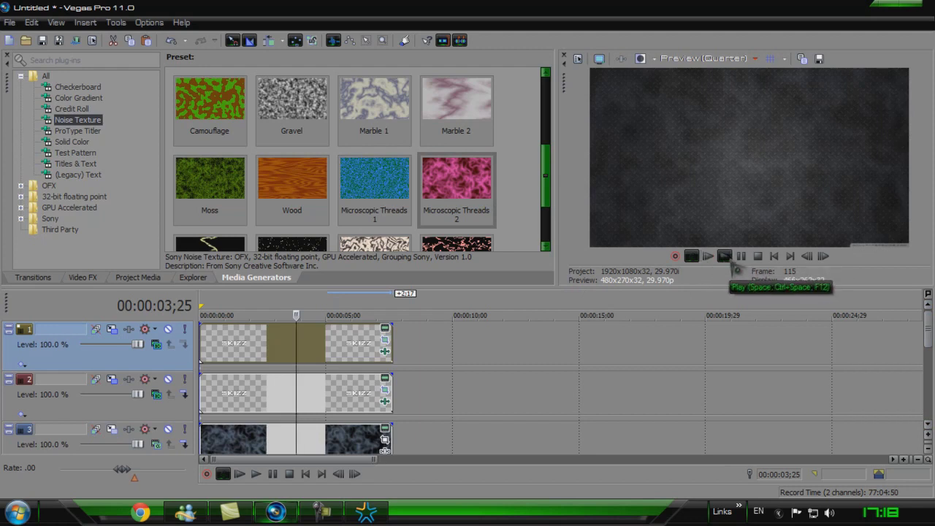
left_click(252, 318)
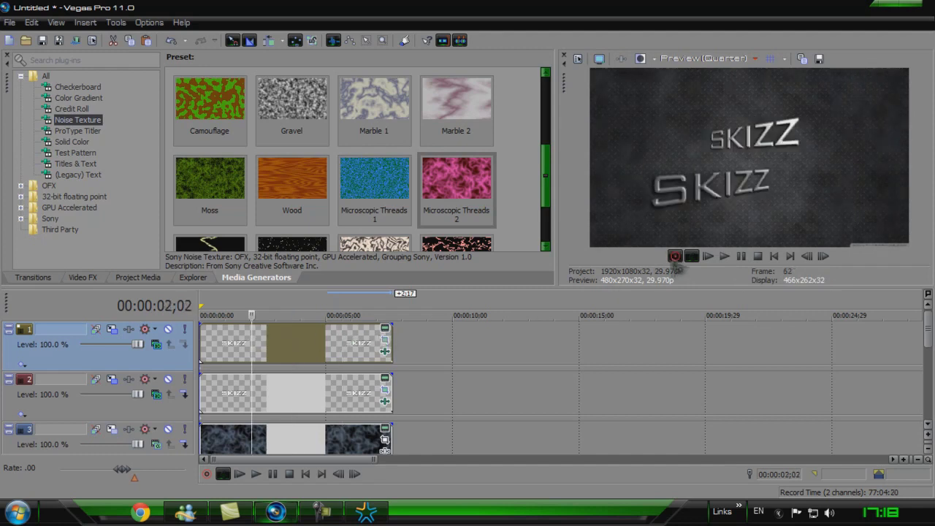